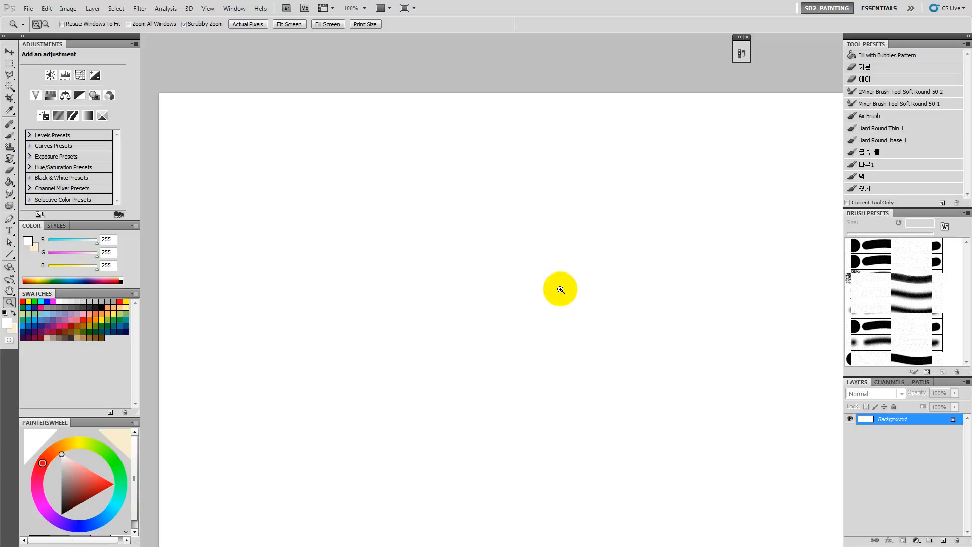
Handwrite the heading "-Editable poly" in black with the 6 px brush near the canvas's top-left corner.
left_click_drag(299, 219, 336, 209)
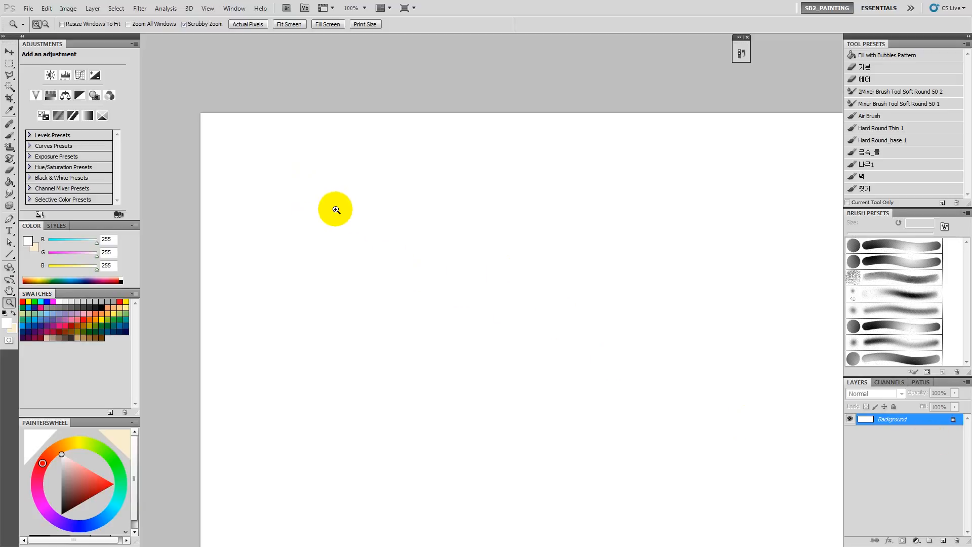
key("b")
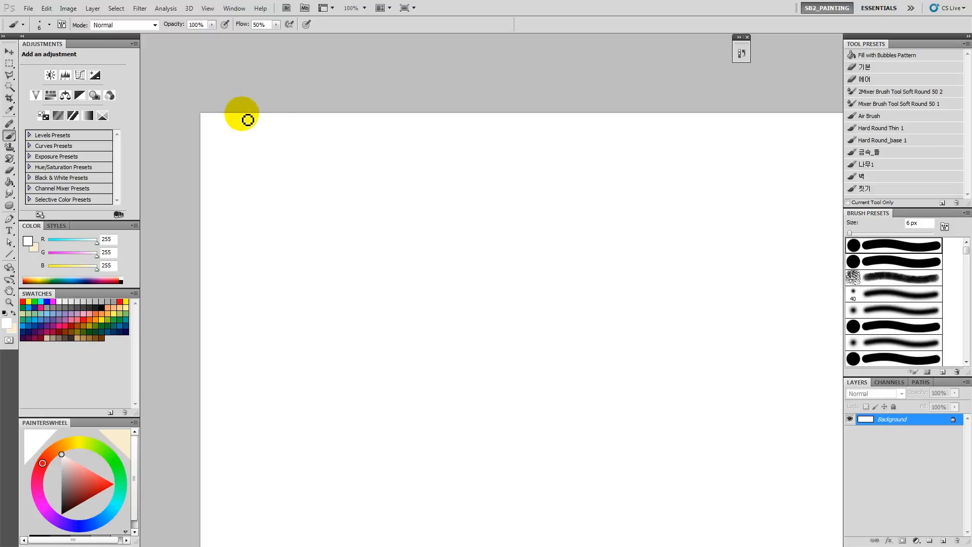
left_click_drag(233, 103, 272, 98)
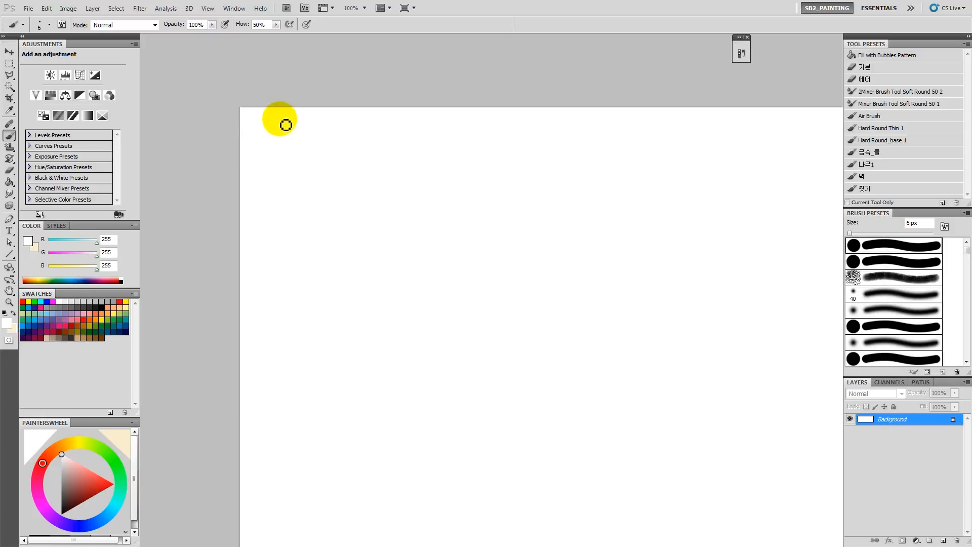
key("d")
mouse_move(272, 136)
left_mouse_down()
mouse_move(297, 123)
mouse_move(316, 135)
mouse_move(373, 136)
mouse_move(397, 124)
mouse_move(414, 153)
left_mouse_up()
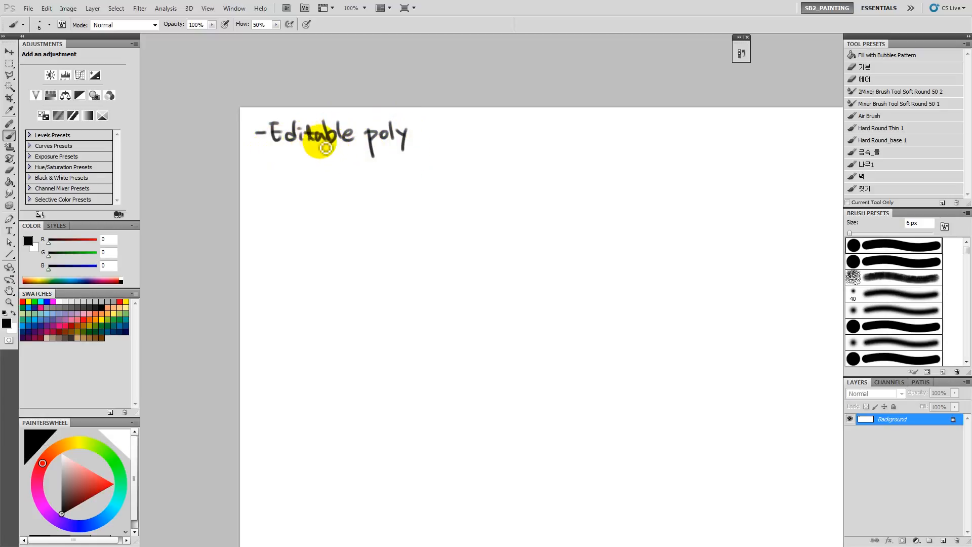
Underline "table" in the heading, box the word "poly", and sketch a small parallelogram beside it.
left_click_drag(311, 145, 354, 144)
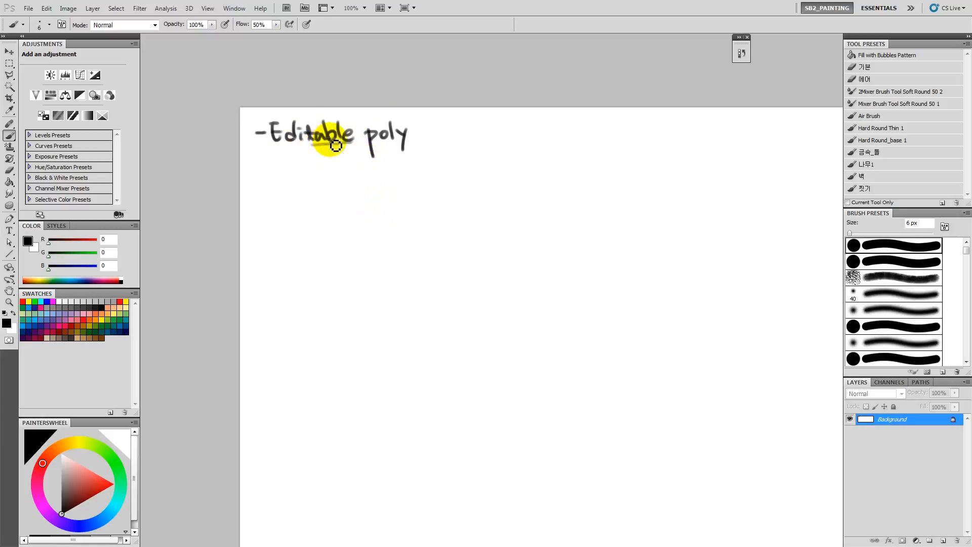
mouse_move(358, 143)
left_mouse_down()
mouse_move(376, 142)
mouse_move(363, 126)
mouse_move(456, 152)
mouse_move(464, 126)
left_mouse_up()
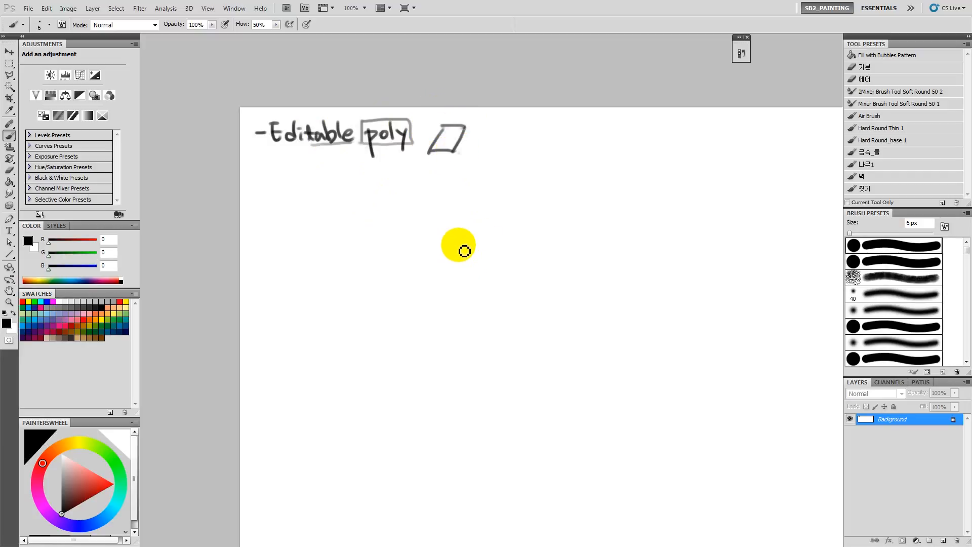
mouse_move(444, 127)
left_mouse_down()
mouse_move(424, 150)
mouse_move(454, 152)
left_mouse_up()
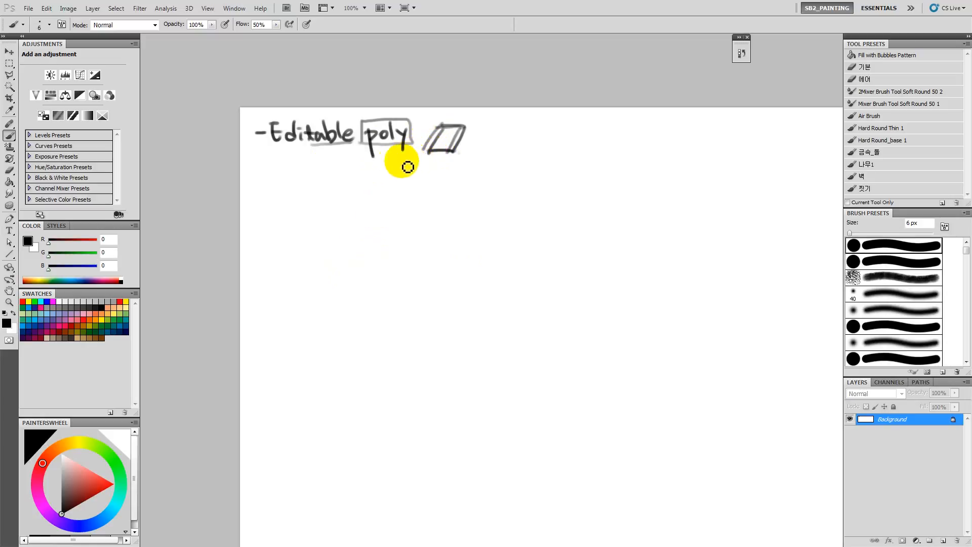
Handwrite the list numbers 1 to 4 in a column below the heading.
left_click_drag(328, 199, 359, 187)
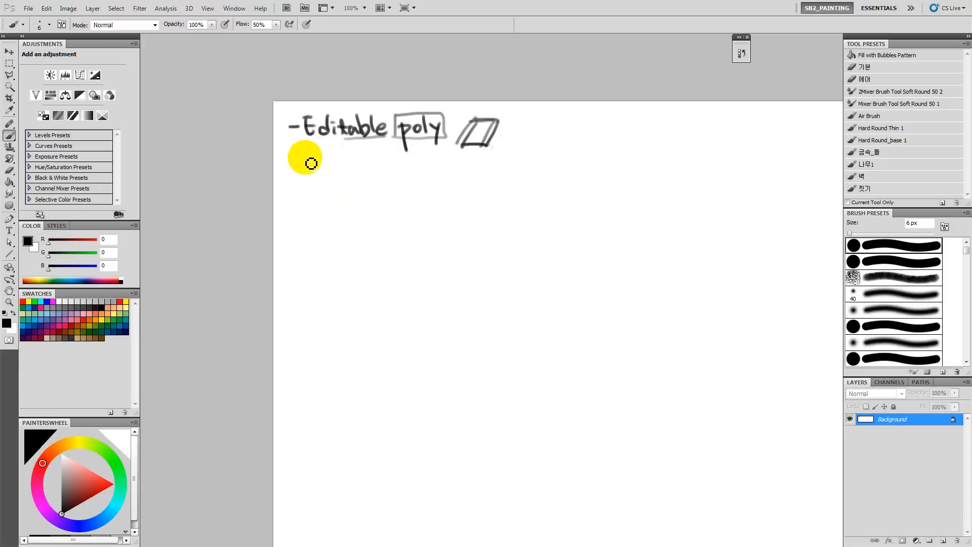
left_click_drag(313, 169, 304, 167)
left_click(314, 165)
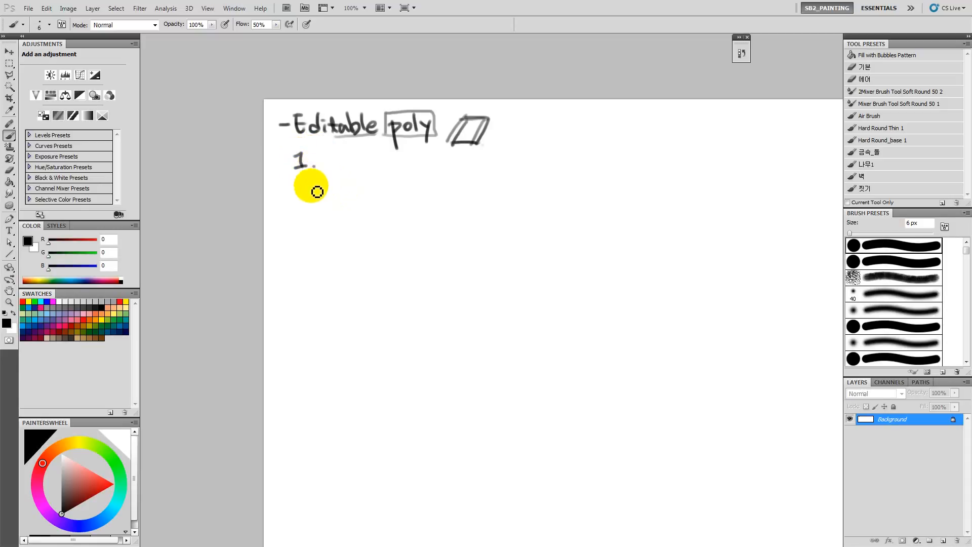
mouse_move(296, 203)
left_mouse_down()
mouse_move(308, 211)
mouse_move(303, 259)
left_mouse_up()
left_click(315, 209)
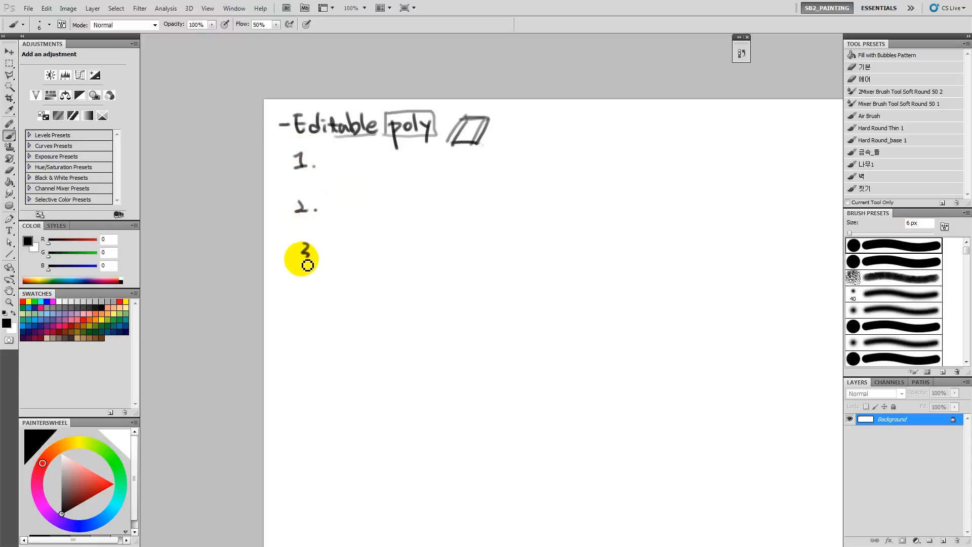
left_click(321, 265)
left_click_drag(303, 297, 308, 318)
left_click(318, 310)
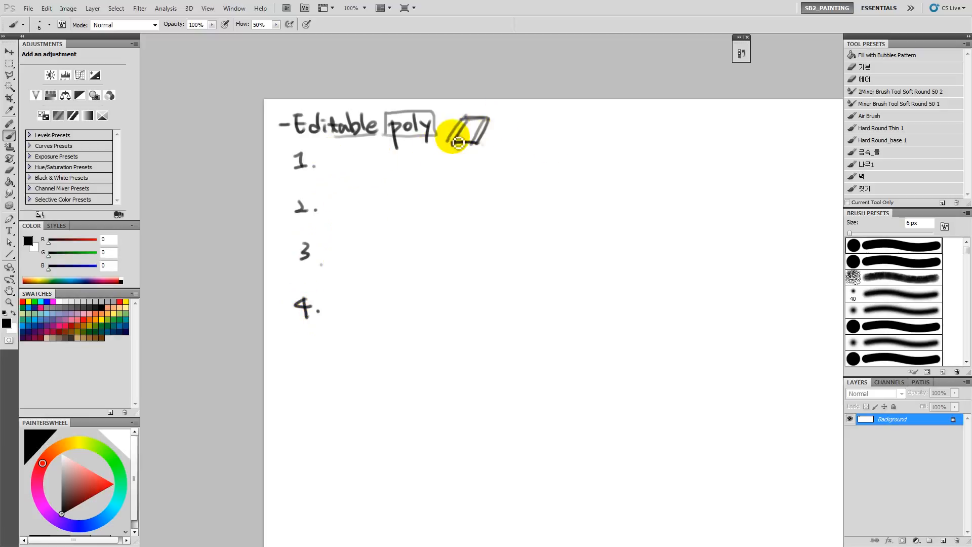
Handwrite "vertex", "edge", "border" and "polygon" beside list numbers 1 to 4.
left_click_drag(469, 144, 438, 163)
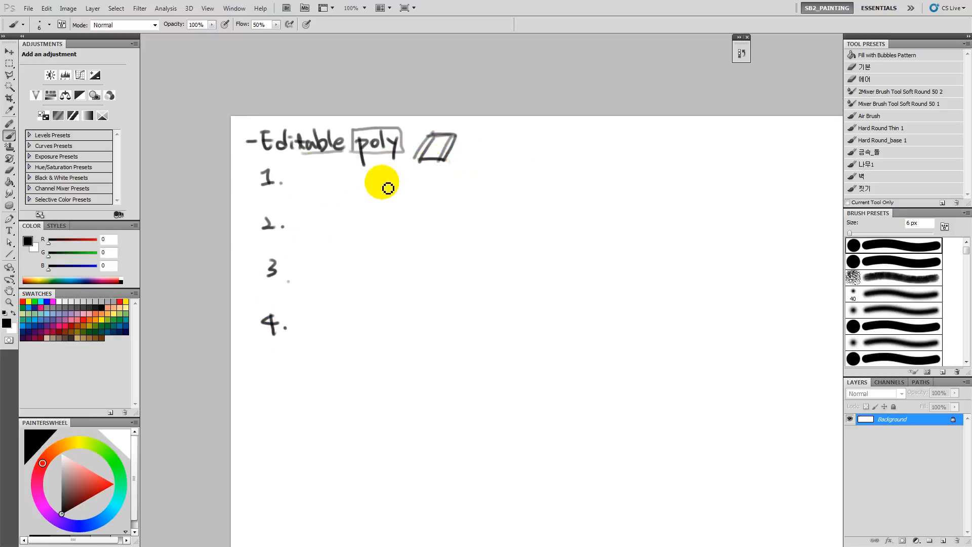
left_click_drag(292, 172, 351, 182)
left_click_drag(349, 174, 356, 186)
mouse_move(318, 217)
left_mouse_down()
mouse_move(325, 198)
mouse_move(320, 207)
mouse_move(341, 202)
mouse_move(342, 211)
mouse_move(355, 200)
mouse_move(317, 237)
mouse_move(352, 224)
mouse_move(385, 234)
left_mouse_up()
left_click_drag(389, 222, 408, 221)
mouse_move(312, 278)
left_mouse_down()
mouse_move(318, 245)
mouse_move(334, 252)
left_mouse_up()
mouse_move(346, 240)
left_mouse_down()
mouse_move(352, 258)
mouse_move(362, 249)
left_mouse_up()
mouse_move(365, 236)
left_mouse_down()
mouse_move(360, 268)
mouse_move(389, 240)
left_mouse_up()
left_click_drag(398, 239, 410, 245)
left_click_drag(355, 121, 341, 178)
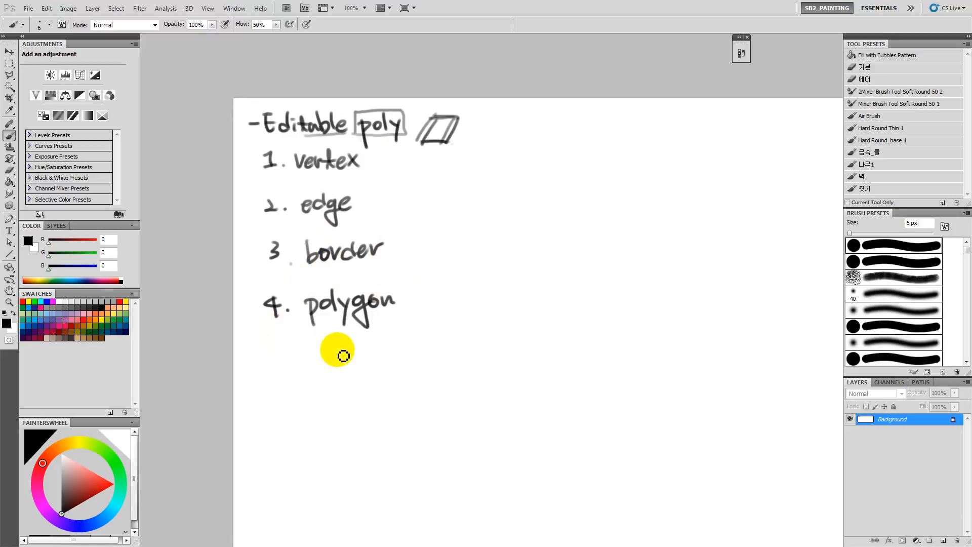
Add the handwritten fifth list entry "5. Elementary" below "polygon".
left_click_drag(270, 351, 273, 369)
left_click_drag(271, 351, 314, 351)
left_click(293, 368)
mouse_move(305, 354)
left_mouse_down()
mouse_move(313, 366)
mouse_move(389, 360)
mouse_move(422, 387)
left_mouse_up()
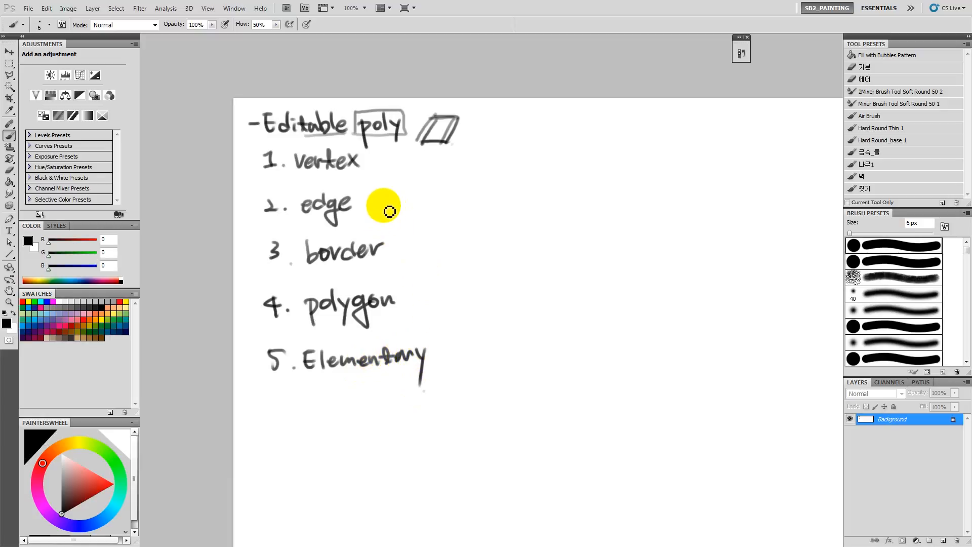
Handwrite the Korean terms 점, 선, 외각선, 면 and 덩어리 beside the five list entries.
left_click_drag(372, 230, 365, 250)
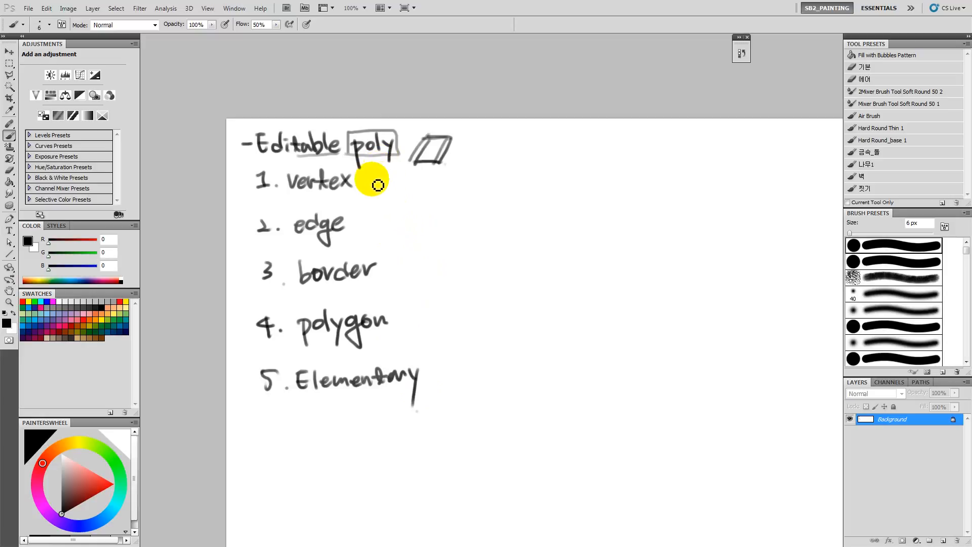
left_click_drag(381, 183, 379, 232)
left_click_drag(365, 230, 381, 240)
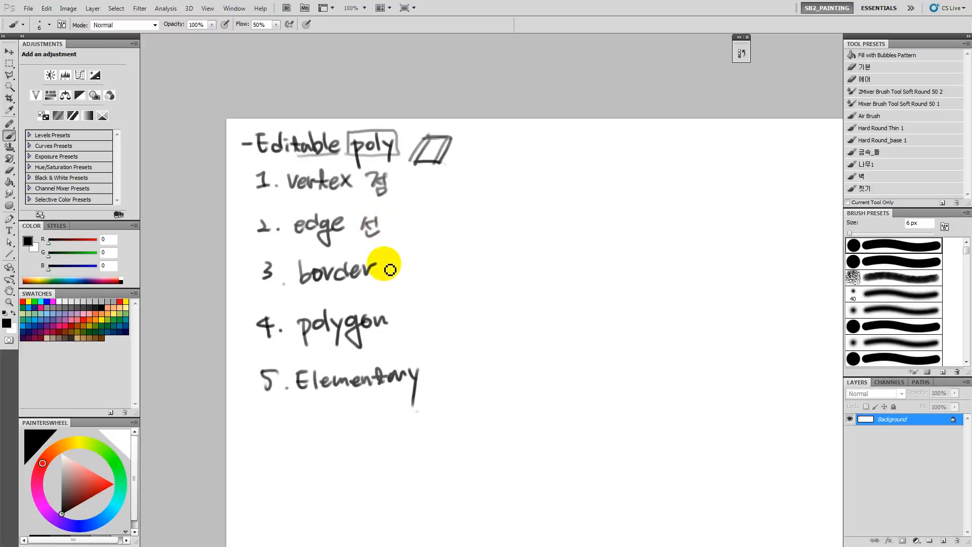
left_click_drag(421, 273, 433, 268)
left_click_drag(434, 262, 434, 276)
left_click_drag(424, 274, 435, 279)
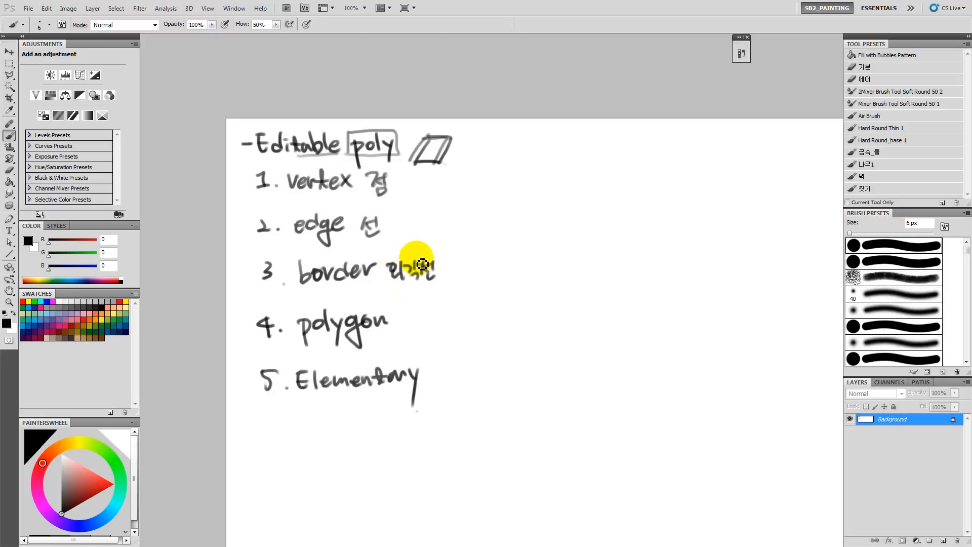
scroll(396, 280, "down", 2)
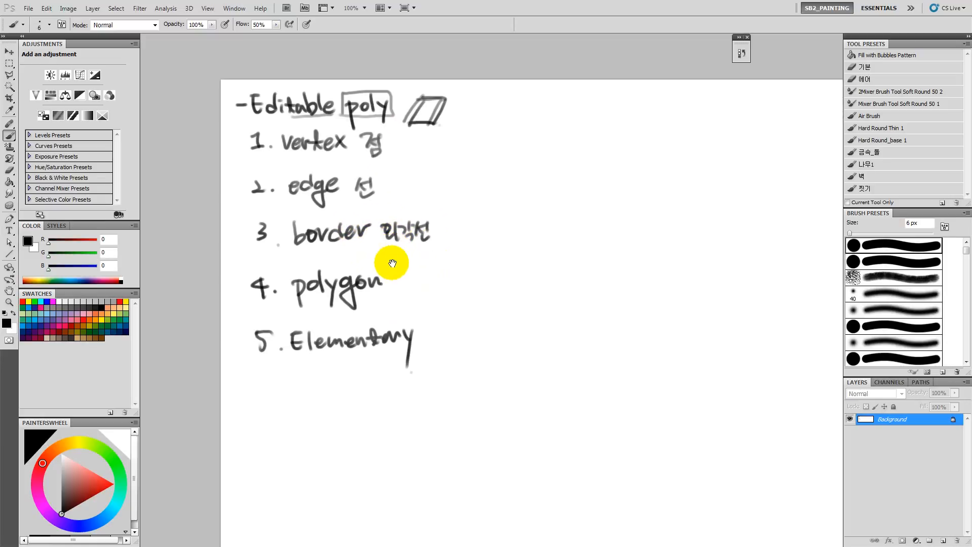
left_click_drag(417, 281, 416, 292)
left_click_drag(409, 289, 422, 296)
mouse_move(412, 334)
left_mouse_down()
mouse_move(386, 323)
mouse_move(429, 327)
left_mouse_up()
mouse_move(436, 321)
left_mouse_down()
mouse_move(437, 334)
mouse_move(454, 335)
left_mouse_up()
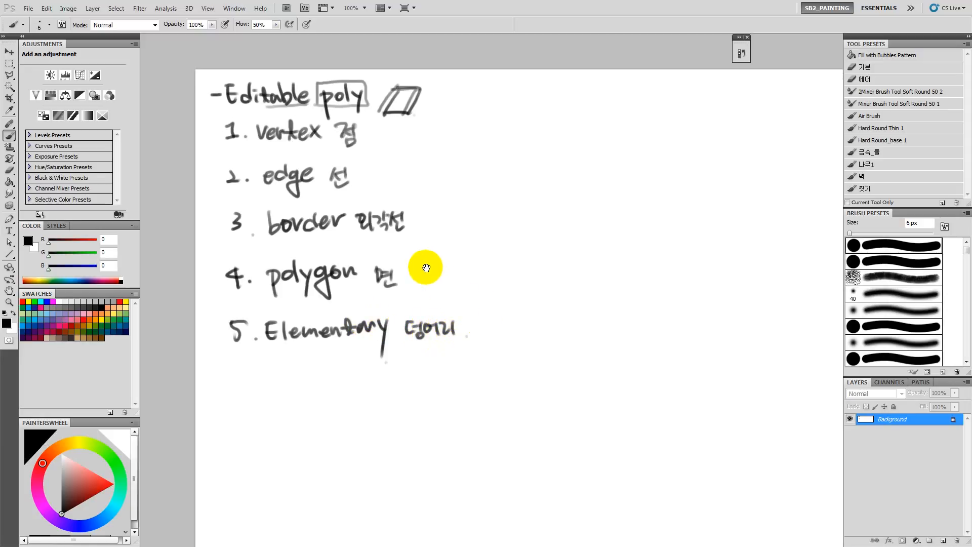
Draw a long curved vertical stroke along the left side of the numbered list.
scroll(425, 266, "up", 2)
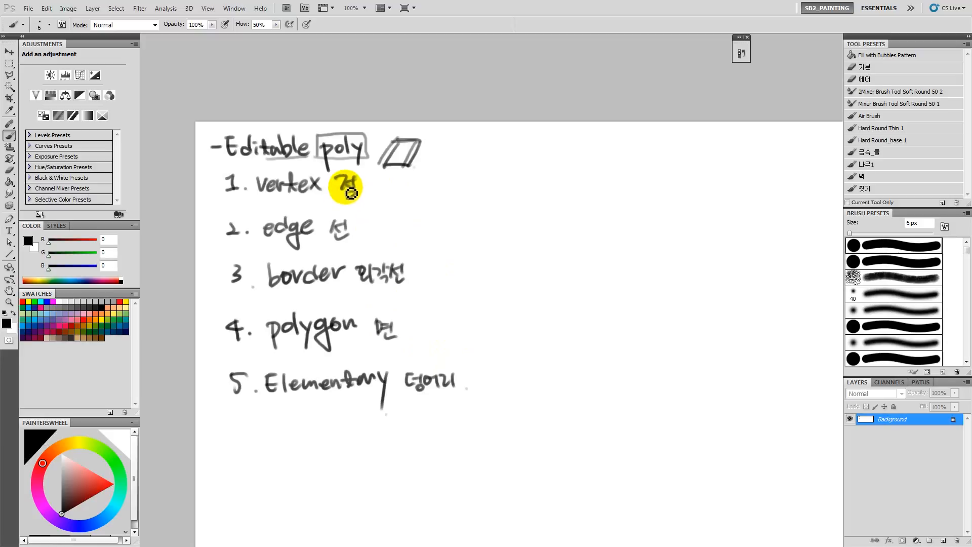
left_click_drag(529, 221, 444, 226)
left_click_drag(580, 181, 594, 159)
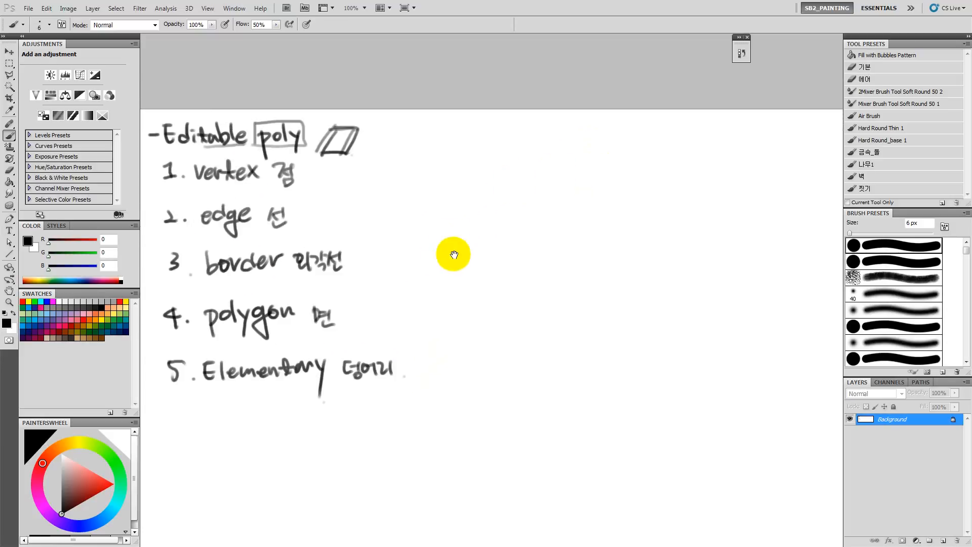
mouse_move(151, 157)
left_mouse_down()
mouse_move(145, 269)
mouse_move(170, 411)
left_mouse_up()
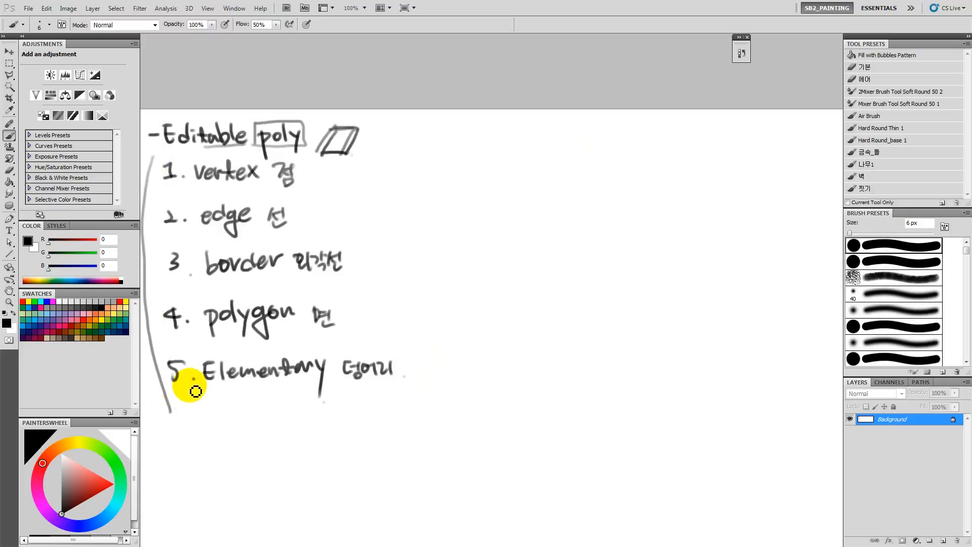
Draw a right-angled triangle with dots at its three corners in the empty area right of the list.
mouse_move(361, 320)
left_mouse_down()
mouse_move(386, 276)
mouse_move(360, 306)
mouse_move(404, 269)
left_mouse_up()
mouse_move(597, 188)
left_mouse_down()
mouse_move(588, 184)
mouse_move(600, 161)
left_mouse_up()
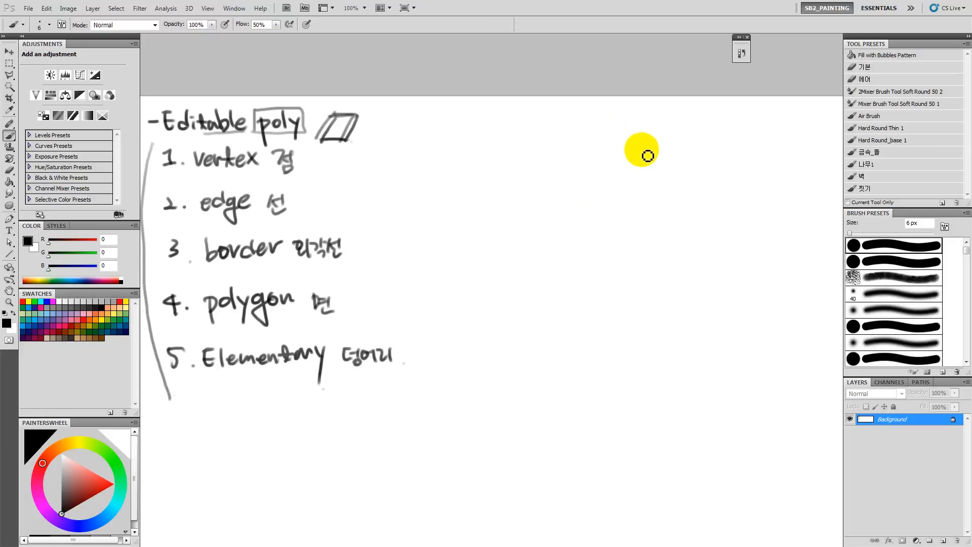
left_click_drag(666, 169, 637, 185)
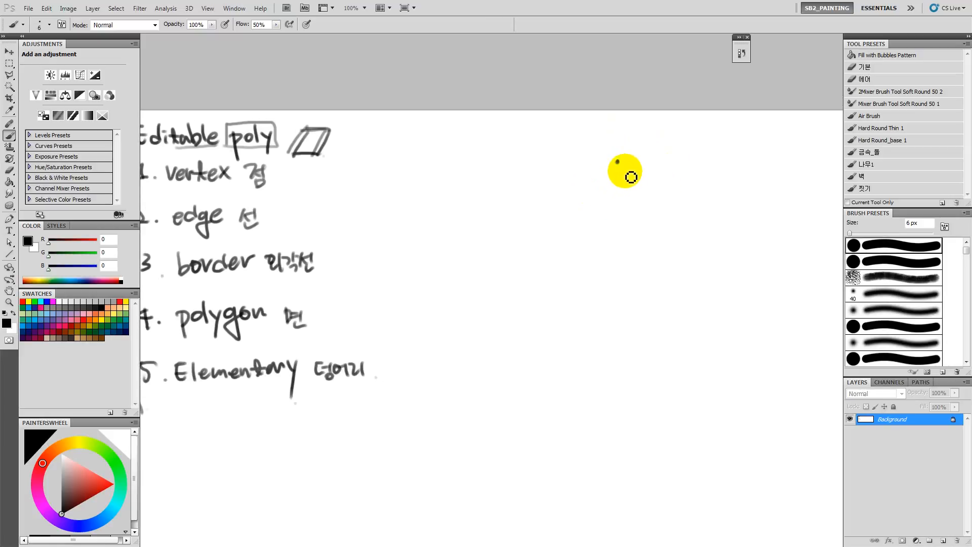
left_click_drag(623, 167, 711, 163)
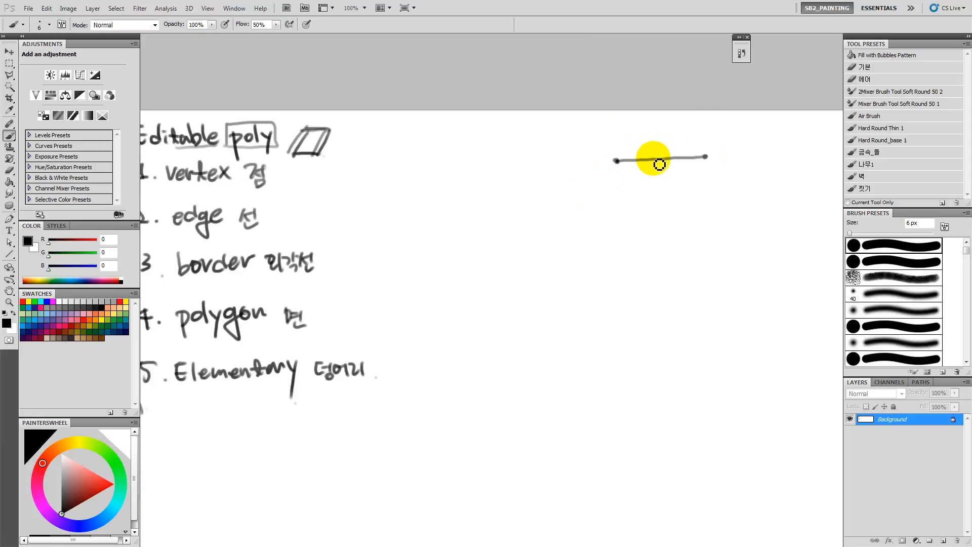
mouse_move(614, 182)
left_mouse_down()
mouse_move(603, 171)
mouse_move(608, 239)
left_mouse_up()
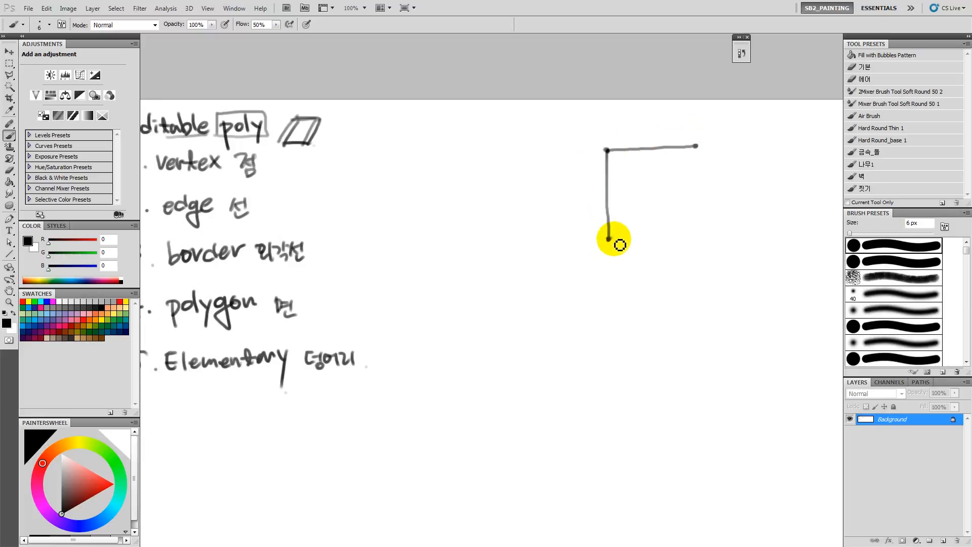
left_click_drag(608, 239, 695, 147)
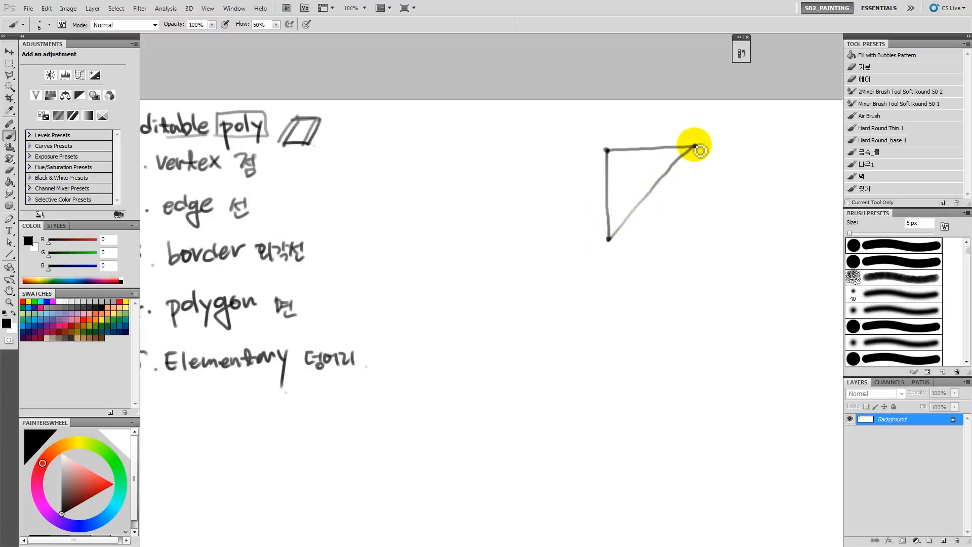
Hatch the triangle's face and label its face 면, its upper edge 선 and its circled corner 점 with leader lines.
mouse_move(623, 153)
left_mouse_down()
mouse_move(612, 198)
mouse_move(626, 204)
left_mouse_up()
mouse_move(656, 152)
left_mouse_down()
mouse_move(643, 191)
mouse_move(676, 117)
mouse_move(694, 126)
left_mouse_up()
left_click_drag(686, 125, 696, 131)
mouse_move(631, 148)
left_mouse_down()
mouse_move(614, 125)
mouse_move(593, 124)
left_mouse_up()
left_click_drag(598, 117, 603, 122)
left_click_drag(603, 117, 609, 122)
left_click_drag(598, 122, 608, 144)
left_click_drag(599, 153, 549, 184)
left_click_drag(553, 178, 558, 182)
left_click_drag(556, 176, 563, 183)
left_click_drag(556, 187, 581, 213)
left_click(580, 193)
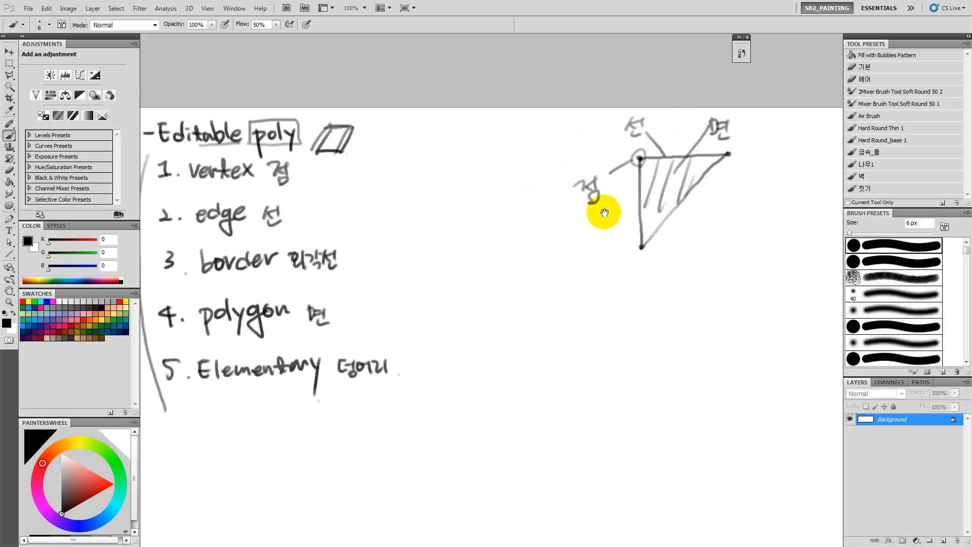
Draw an arrow out from the triangle's hatched face and handwrite "Editabl Mesh" at its tip.
left_click_drag(618, 217, 641, 225)
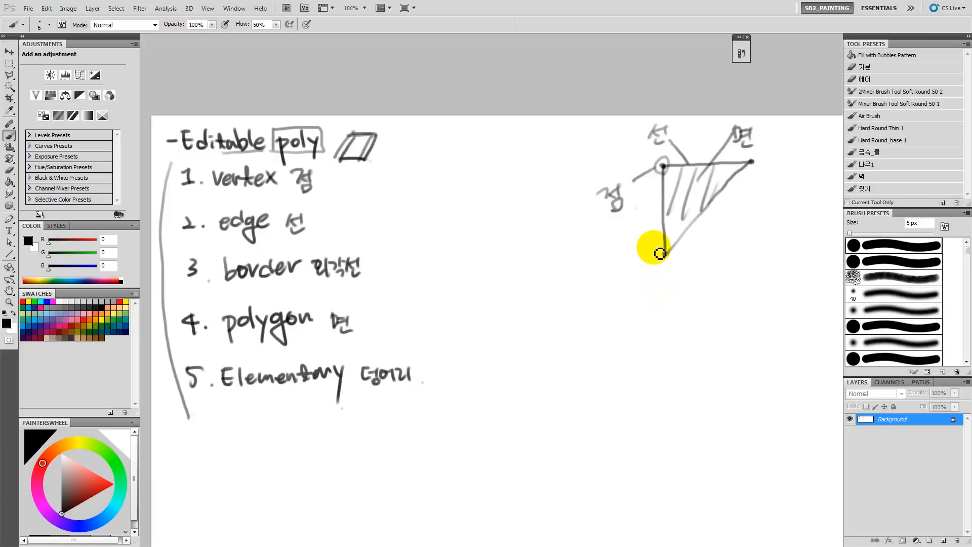
left_click_drag(658, 249, 576, 257)
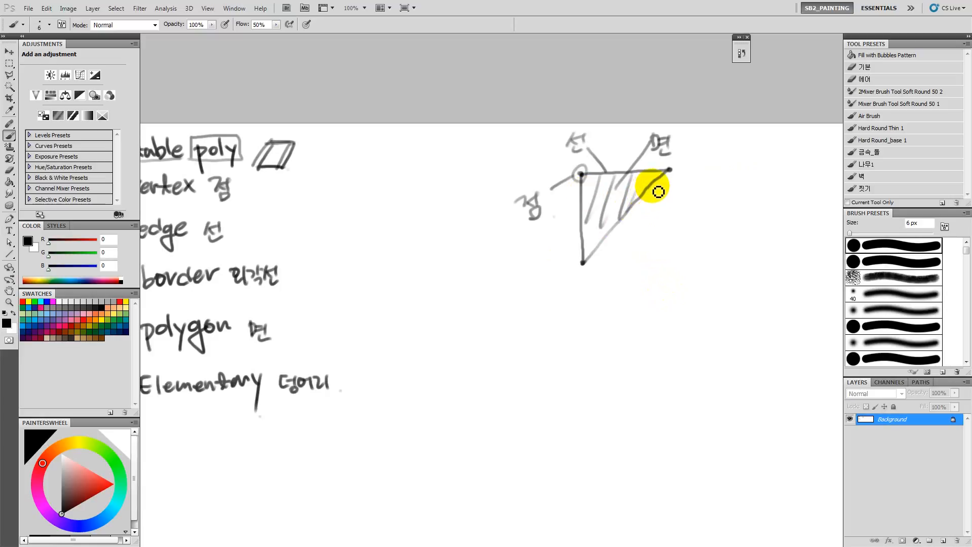
left_click_drag(614, 193, 669, 197)
mouse_move(668, 189)
left_mouse_down()
mouse_move(669, 199)
mouse_move(696, 200)
left_mouse_up()
mouse_move(683, 194)
left_mouse_down()
mouse_move(724, 189)
mouse_move(733, 200)
mouse_move(750, 179)
mouse_move(798, 199)
mouse_move(824, 173)
mouse_move(852, 188)
left_mouse_up()
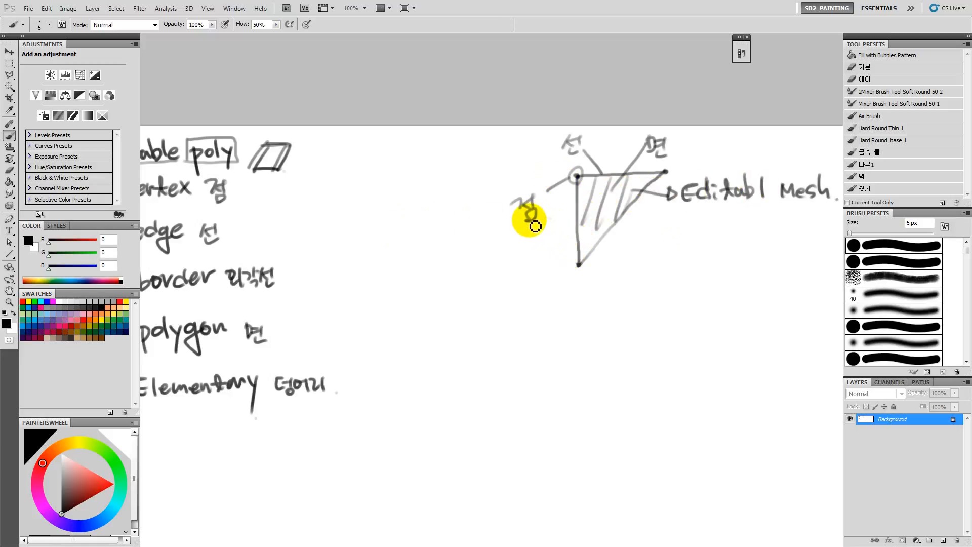
Underline "Editabl Mesh" and sketch a small triangle after it.
left_click_drag(680, 205, 821, 202)
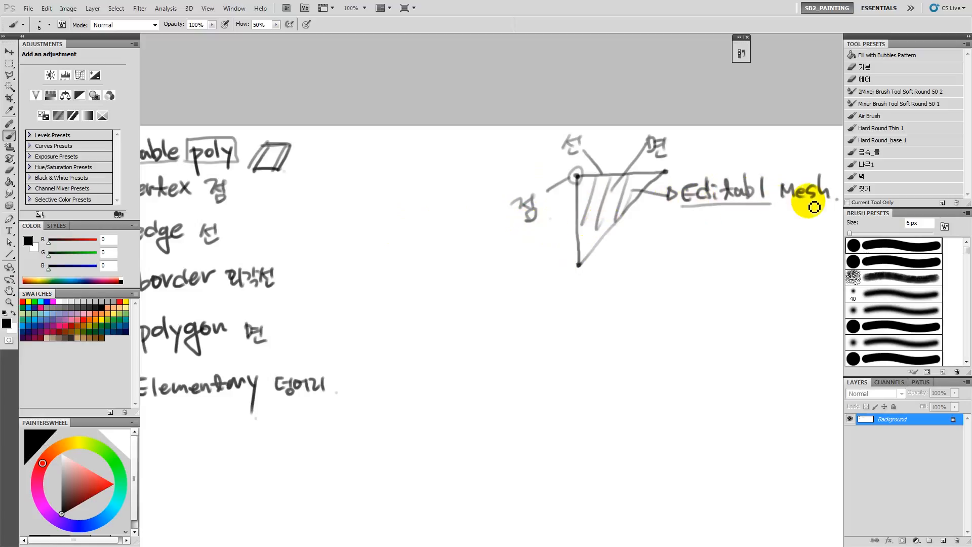
left_click_drag(733, 215, 680, 219)
mouse_move(802, 180)
left_mouse_down()
mouse_move(784, 205)
mouse_move(817, 205)
left_mouse_up()
left_click_drag(817, 205, 785, 205)
Draw a curved arrow from the triangle diagram toward the parallelogram beside the "Editable poly" heading.
left_click_drag(612, 254, 449, 256)
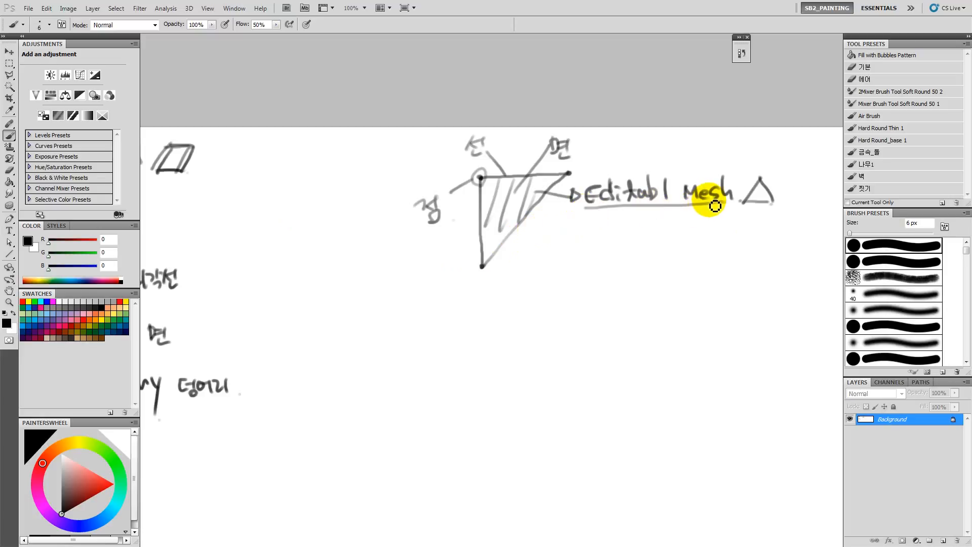
mouse_move(568, 212)
left_mouse_down()
mouse_move(614, 217)
mouse_move(586, 211)
mouse_move(614, 200)
mouse_move(618, 208)
mouse_move(595, 218)
left_mouse_up()
left_click_drag(562, 162, 625, 180)
left_click_drag(489, 165, 491, 169)
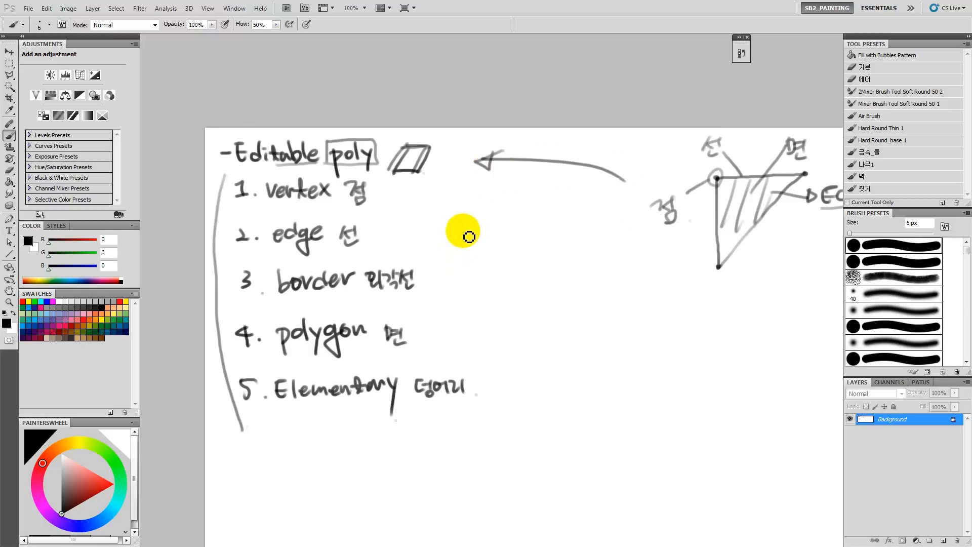
left_click_drag(451, 228, 465, 210)
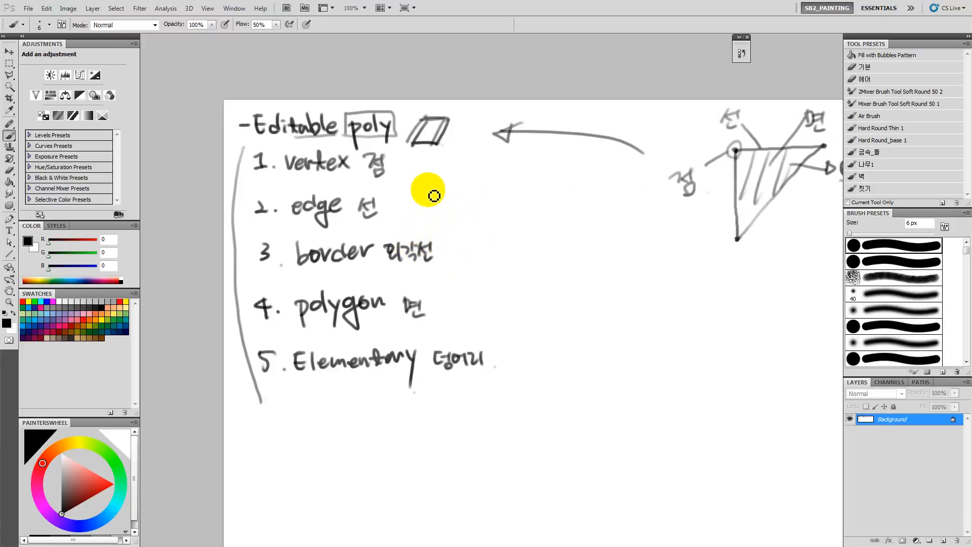
Handwrite a colon after the "1. vertex 점" entry.
left_click_drag(394, 169, 393, 189)
left_click(395, 173)
left_click(396, 182)
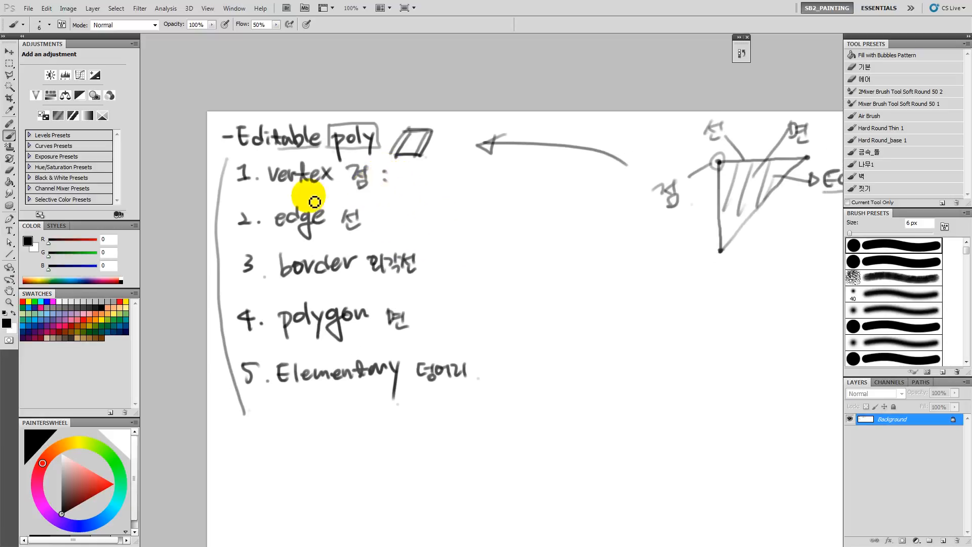
Switch to 3ds Max, create a sphere of about 35 radius at the centre of the Perspective grid and display its edged faces.
key("alt+Tab")
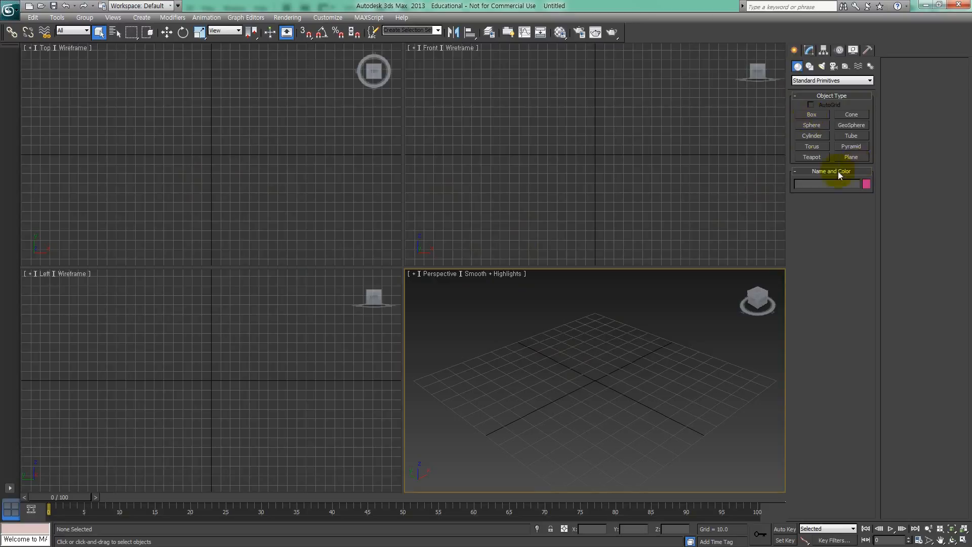
left_click(811, 126)
left_click_drag(595, 381, 601, 412)
right_click(601, 412)
key("F4")
mouse_move(586, 387)
middle_mouse_down()
mouse_move(576, 401)
mouse_move(581, 358)
mouse_move(579, 372)
mouse_move(590, 369)
mouse_move(559, 380)
mouse_move(575, 364)
middle_mouse_up()
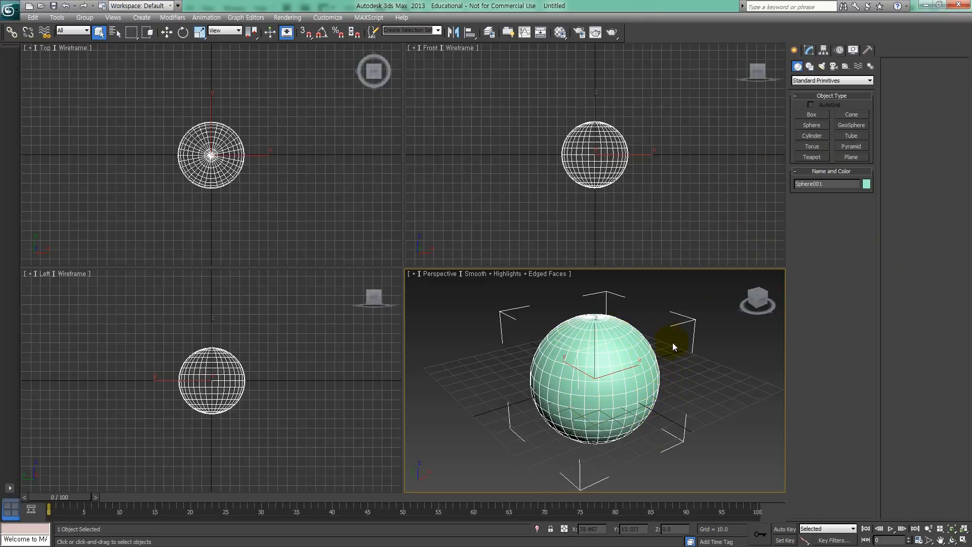
Set the sphere's radius to 28.709 and its segments to 33.
left_click(809, 53)
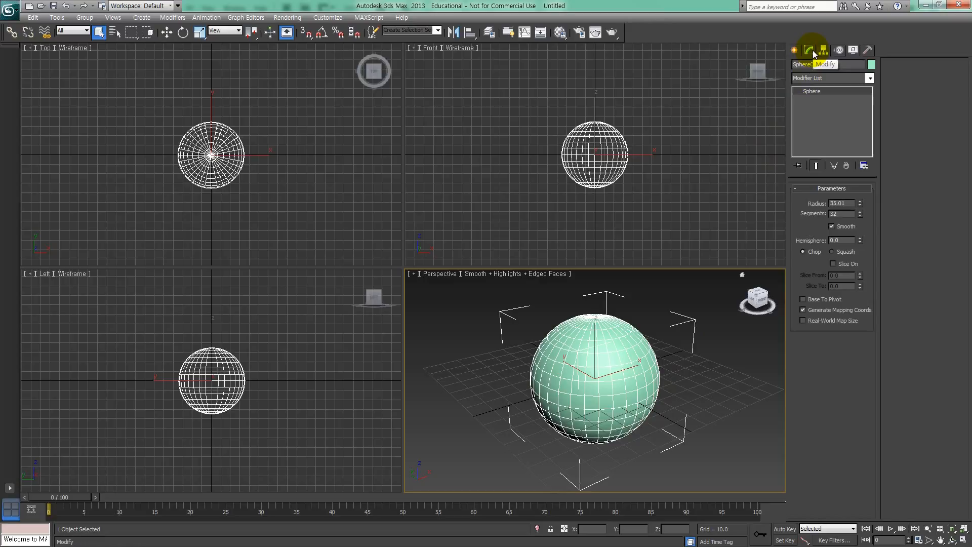
middle_click_drag(653, 324, 663, 348)
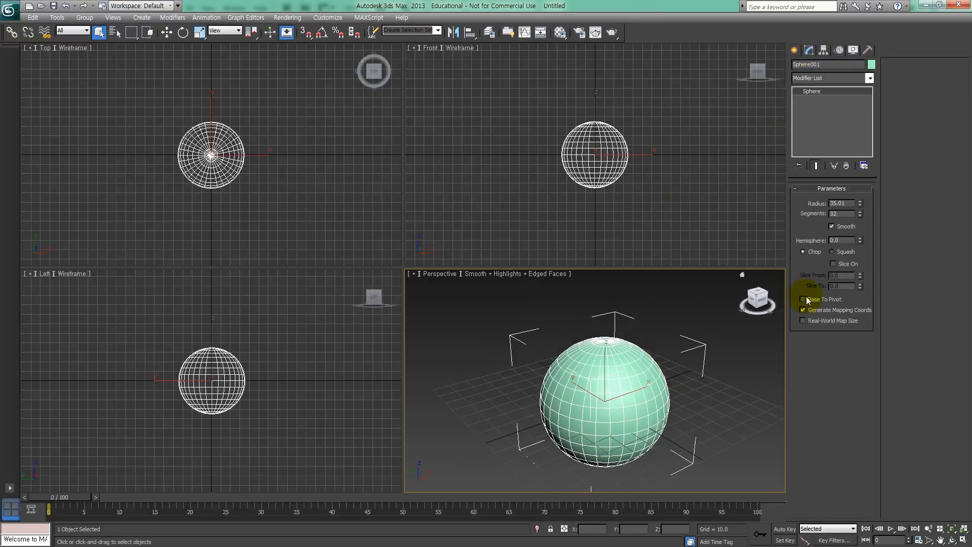
mouse_move(860, 205)
left_mouse_down()
mouse_move(860, 177)
mouse_move(853, 225)
mouse_move(853, 194)
mouse_move(853, 211)
left_mouse_up()
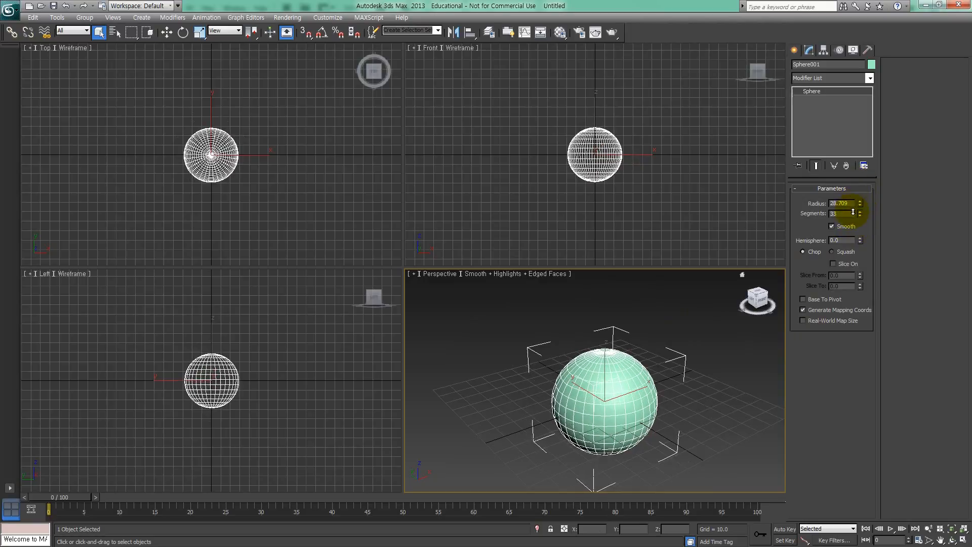
middle_click_drag(668, 304, 603, 362, "alt")
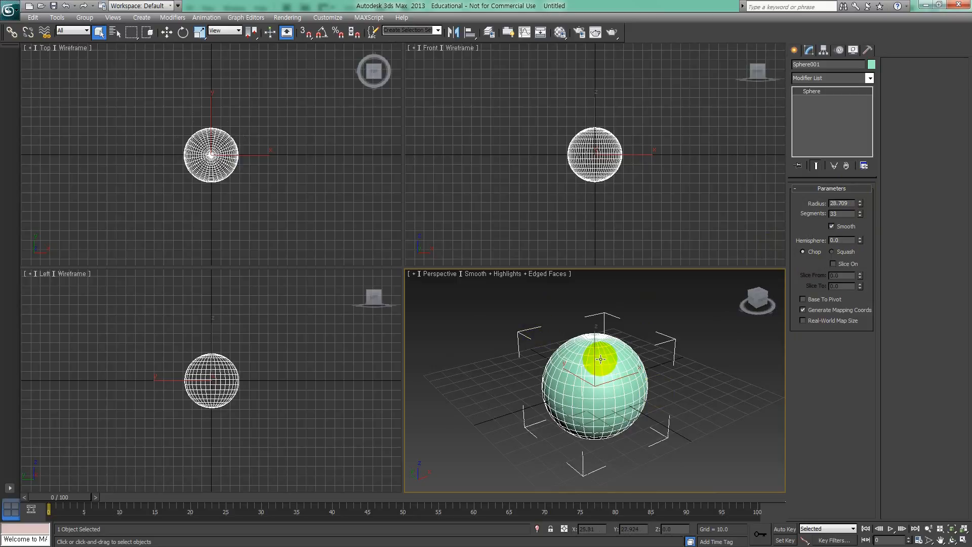
middle_click_drag(601, 355, 616, 372)
scroll(591, 367, "up", 2)
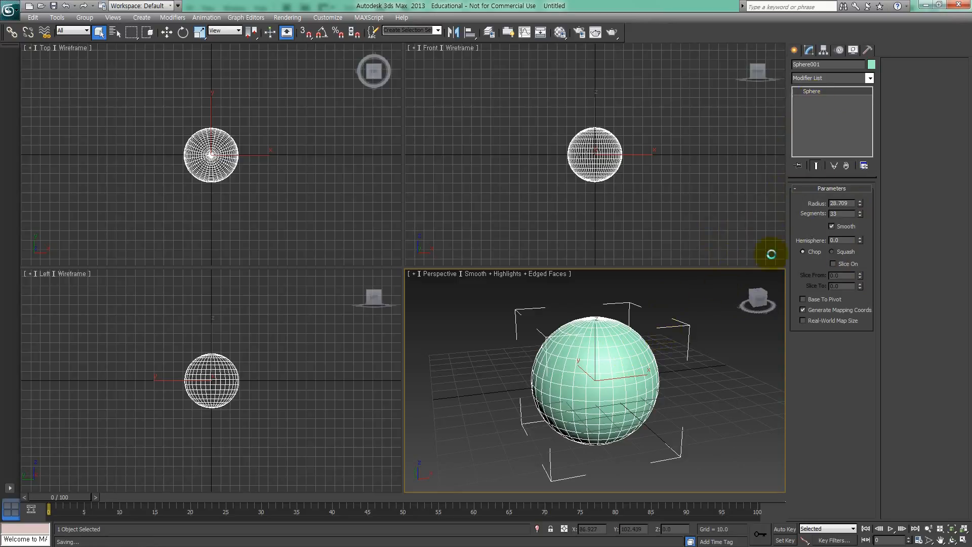
Convert the sphere to an Editable Poly.
right_click(812, 93)
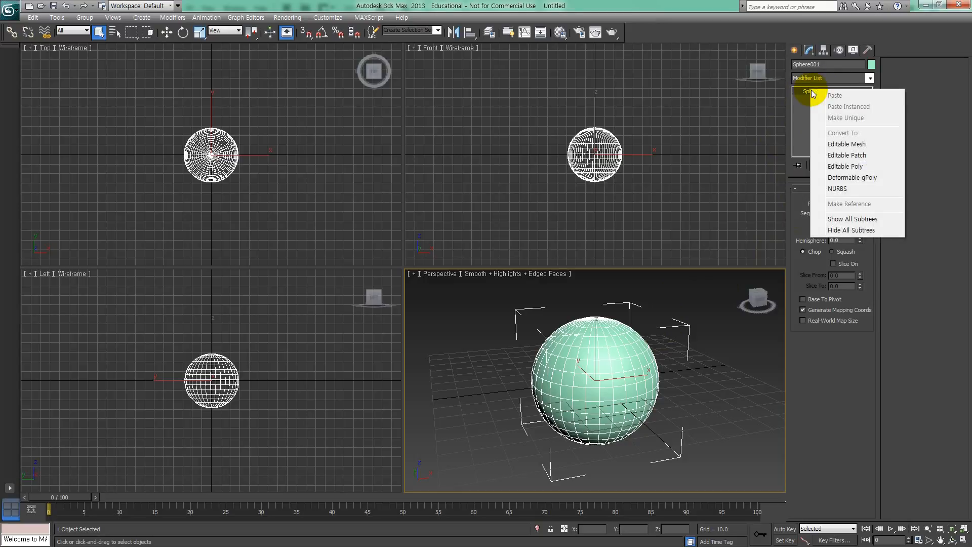
left_click(843, 167)
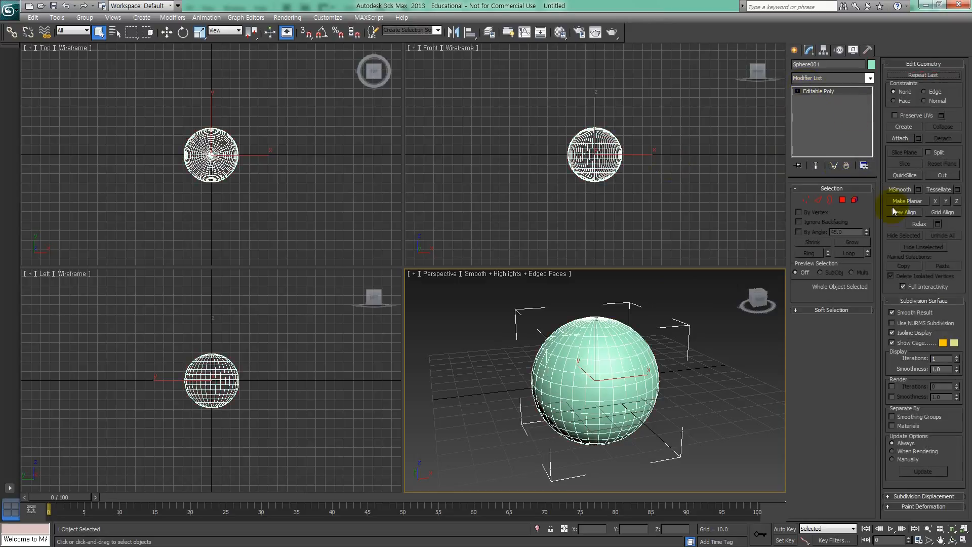
right_click(627, 344)
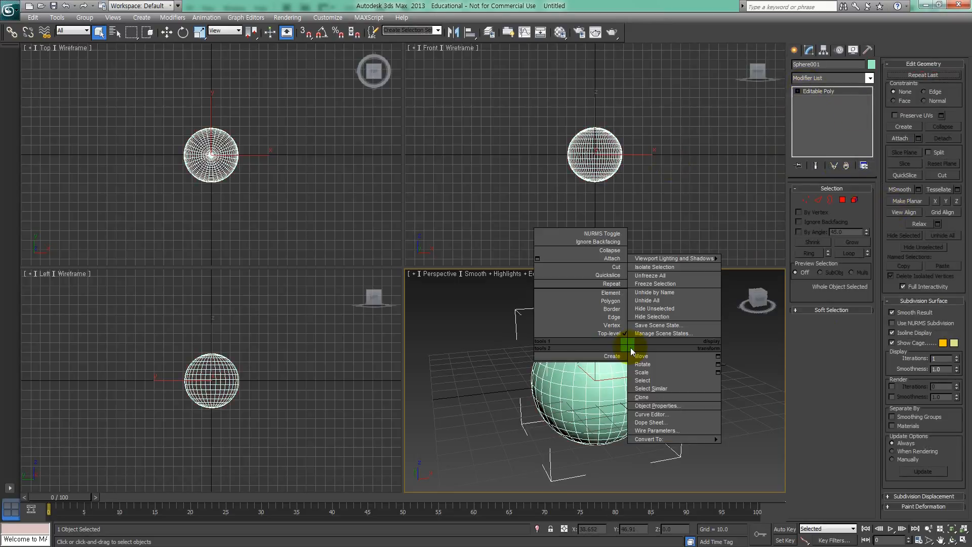
mouse_move(640, 440)
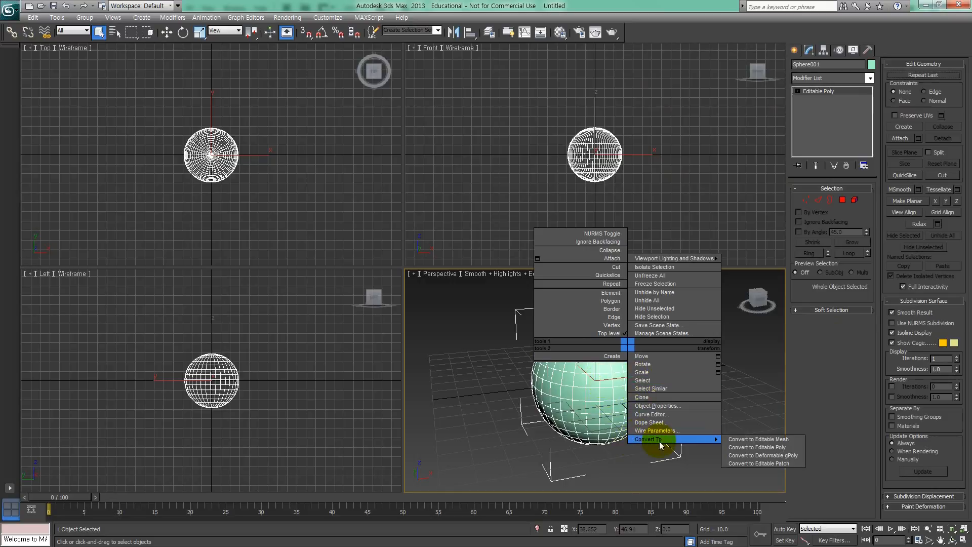
left_click(743, 448)
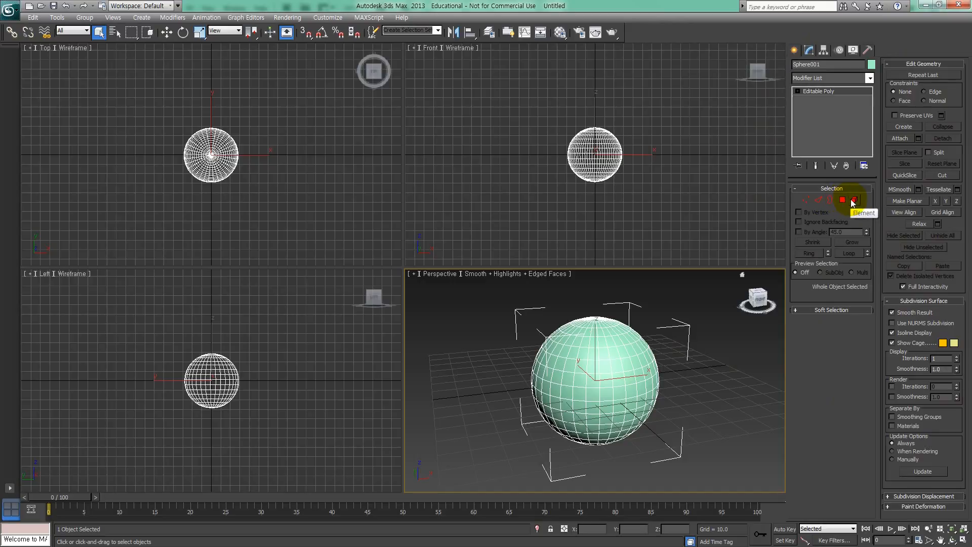
Switch to Photoshop, erase the ending of "Elementary" to make it "Element" and rewrite 덩어리 right beside it.
key("alt+Tab")
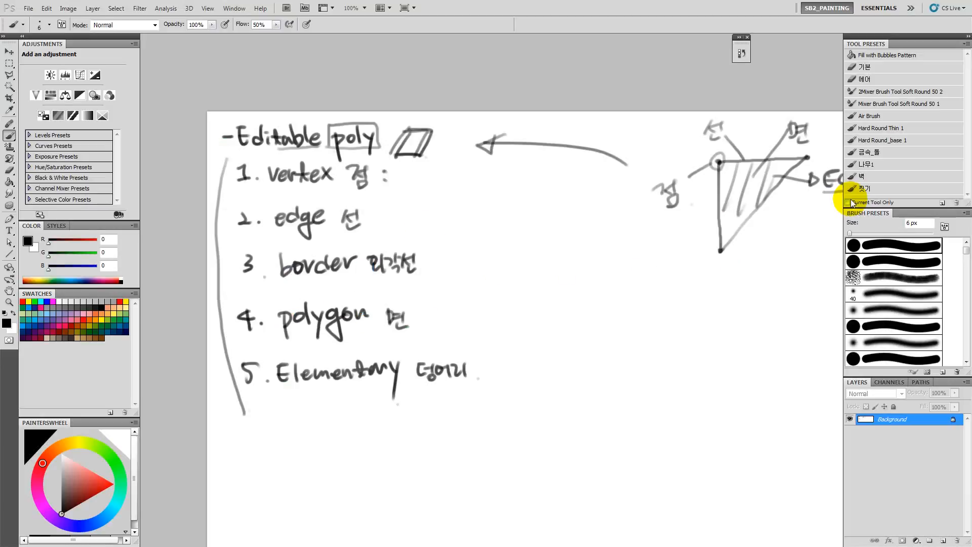
key("e")
mouse_move(395, 358)
left_mouse_down()
mouse_move(403, 314)
mouse_move(384, 334)
mouse_move(405, 330)
mouse_move(406, 350)
mouse_move(360, 382)
left_mouse_up()
mouse_move(397, 330)
left_mouse_down()
mouse_move(445, 337)
mouse_move(445, 347)
left_mouse_up()
key("b")
mouse_move(360, 335)
left_mouse_down()
mouse_move(377, 349)
mouse_move(386, 341)
mouse_move(427, 349)
mouse_move(412, 340)
left_mouse_up()
Switch to 3ds Max and go through the sphere's Editable Poly sub-object levels, returning to the Vertex level.
key("alt+Tab")
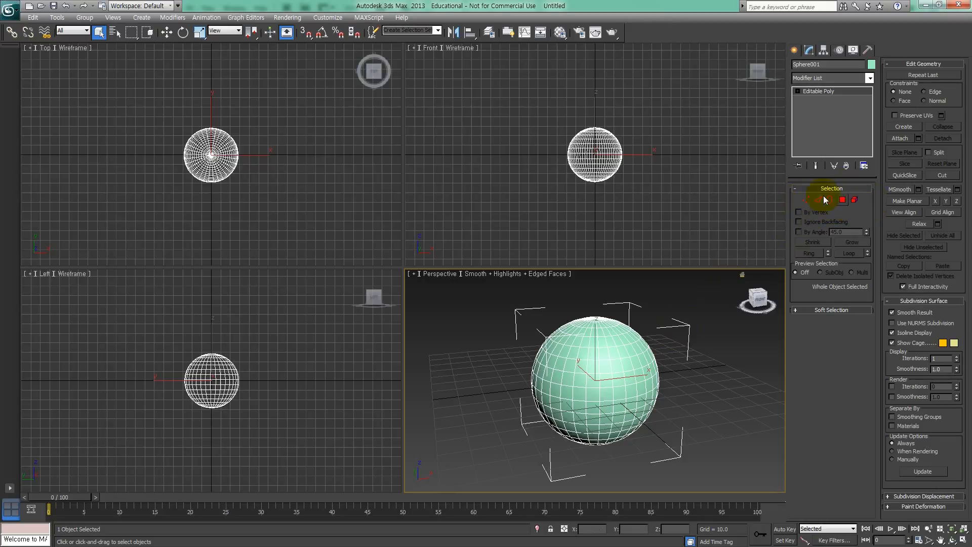
middle_click_drag(651, 374, 650, 392)
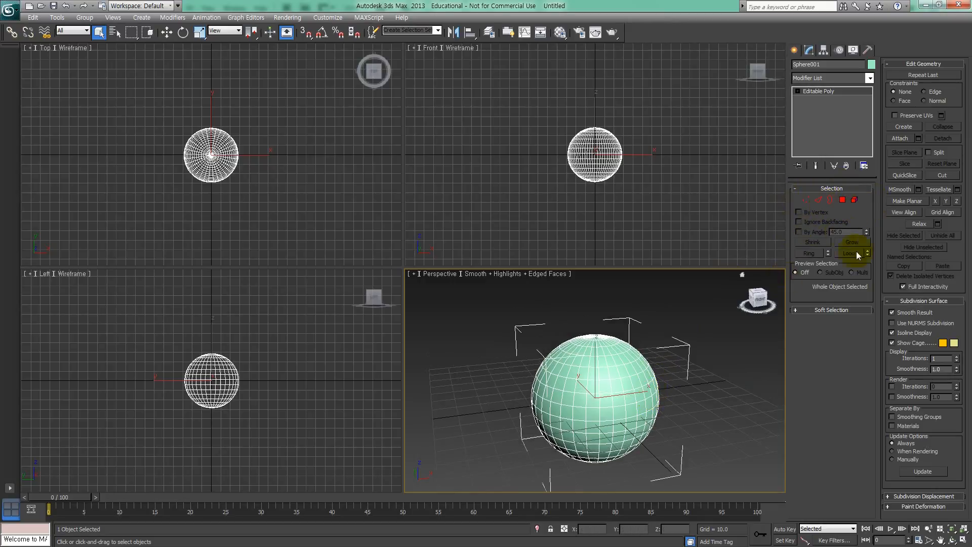
left_click(806, 200)
left_click(830, 200)
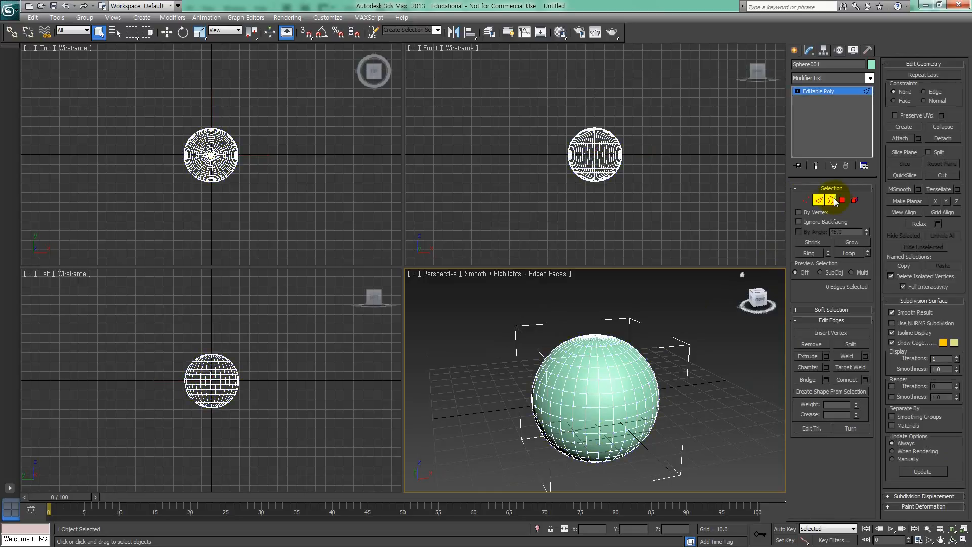
left_click(843, 201)
left_click(854, 201)
left_click(806, 201)
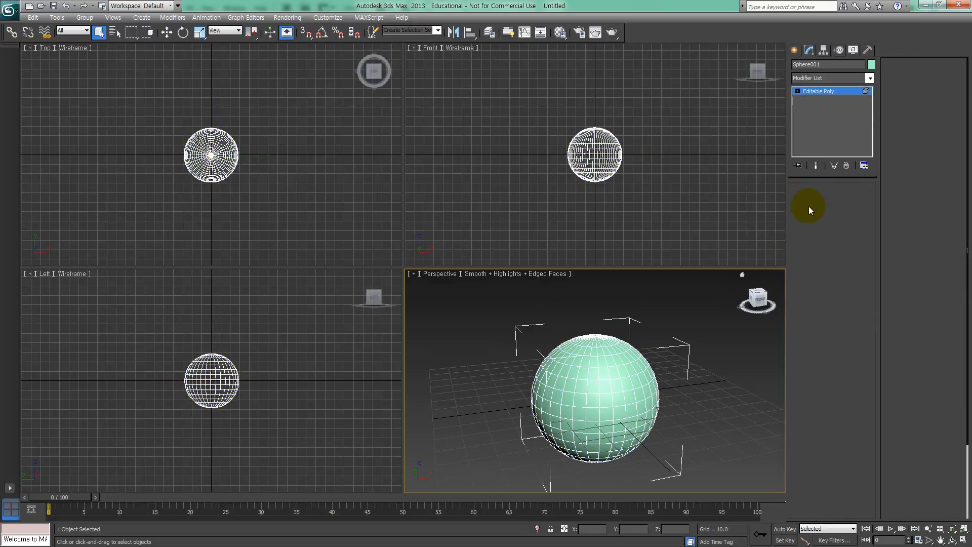
Select the vertices of the sphere's upper part, and at the Edge level select its upper edges.
left_click_drag(542, 338, 696, 387)
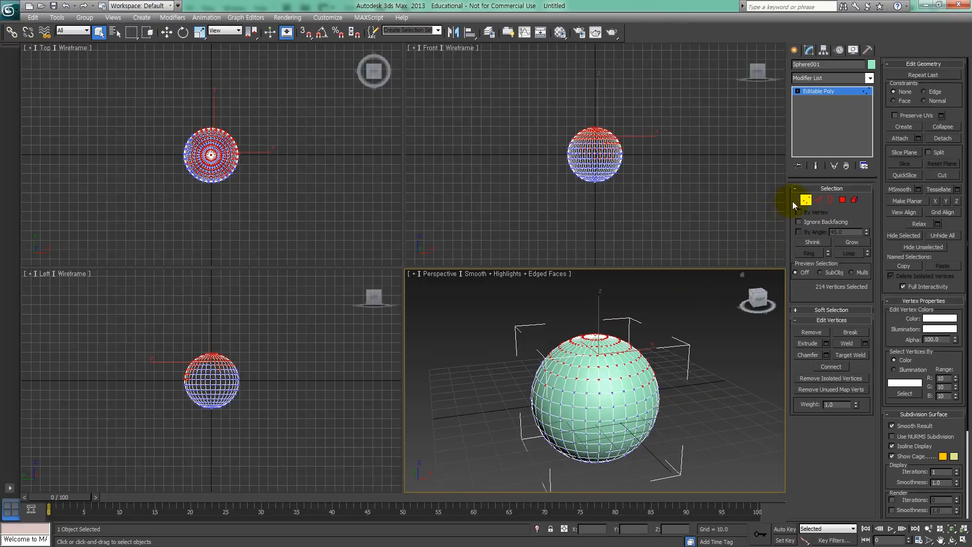
left_click(818, 200)
left_click_drag(539, 305, 670, 373)
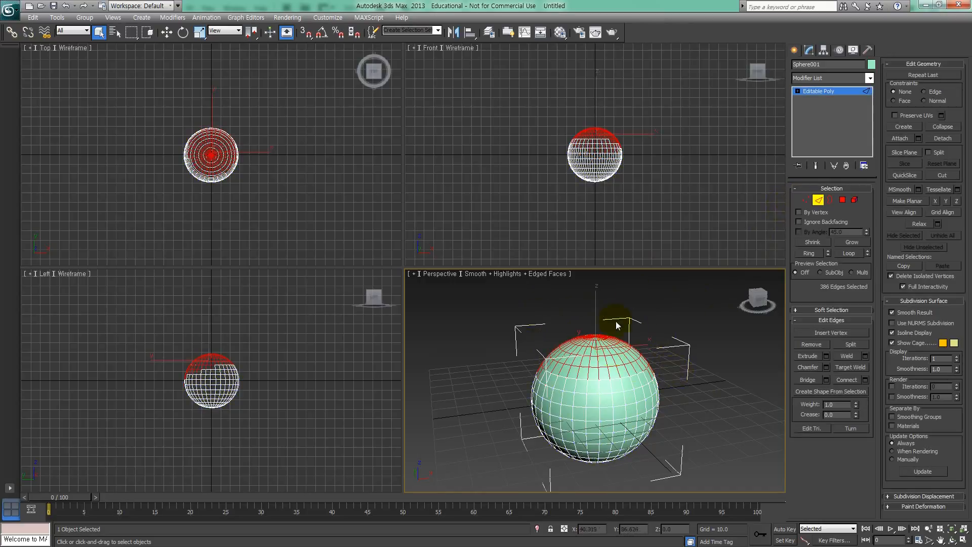
Enter the sphere's Border level, and at the Polygon level select the polygons of its upper part.
left_click(832, 200)
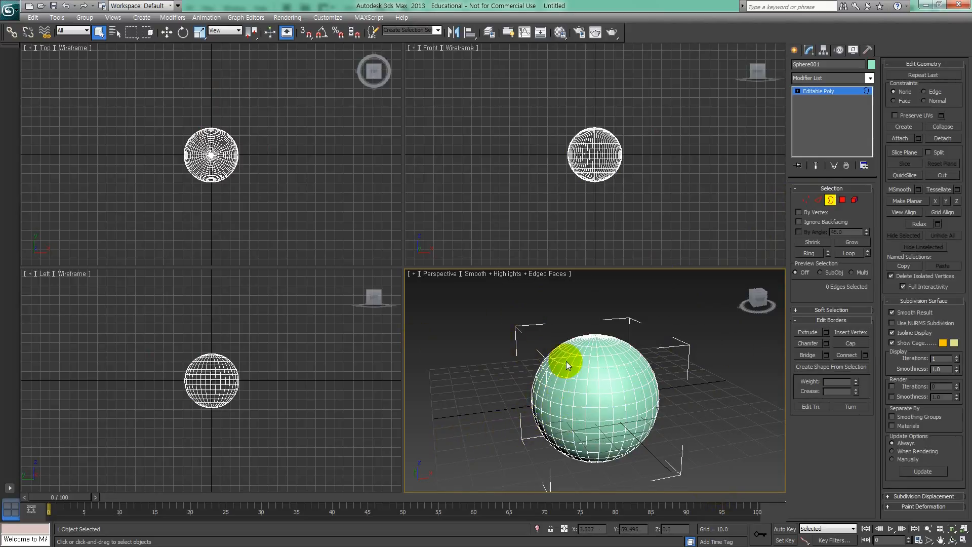
left_click(842, 200)
left_click_drag(520, 308, 689, 386)
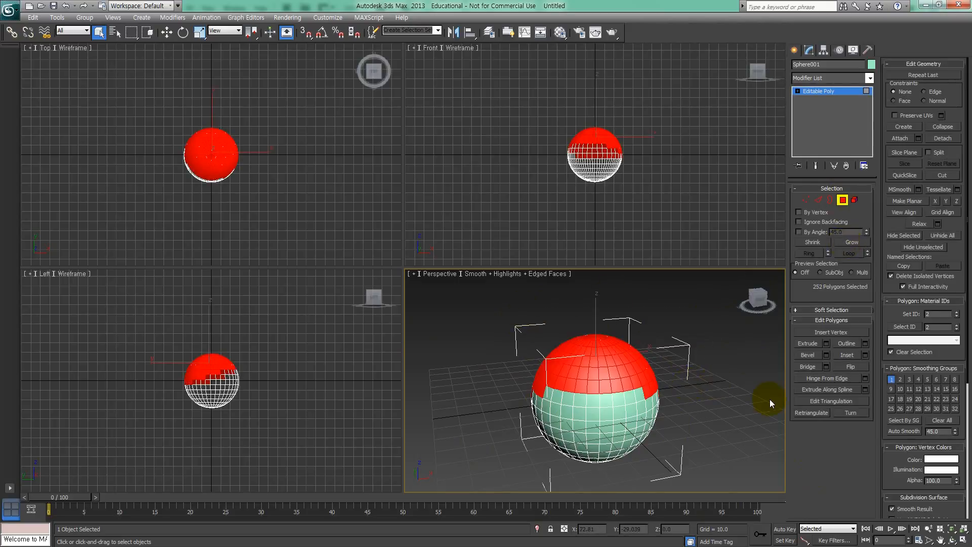
Select the whole sphere at the Element level, and return to the Vertex level to select vertices on its upper part.
left_click(855, 200)
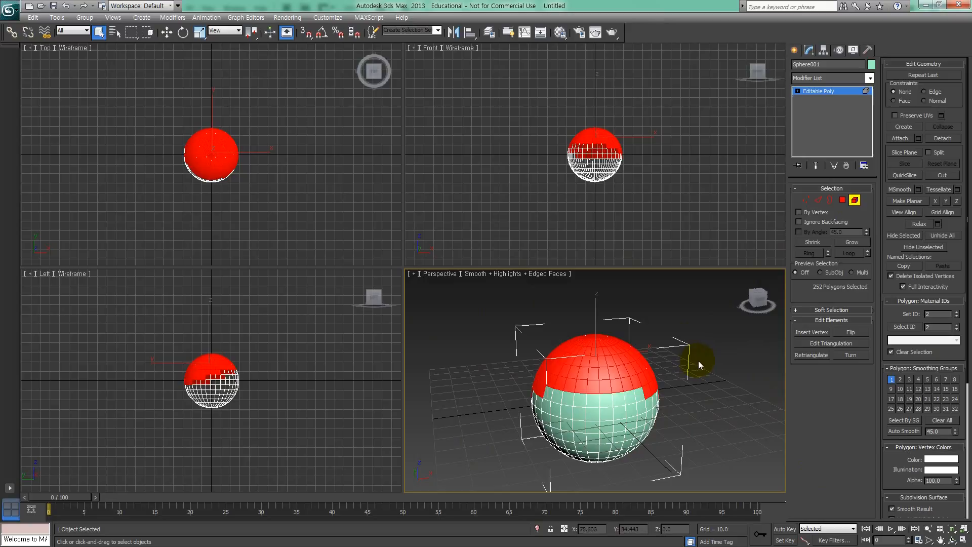
left_click(630, 416)
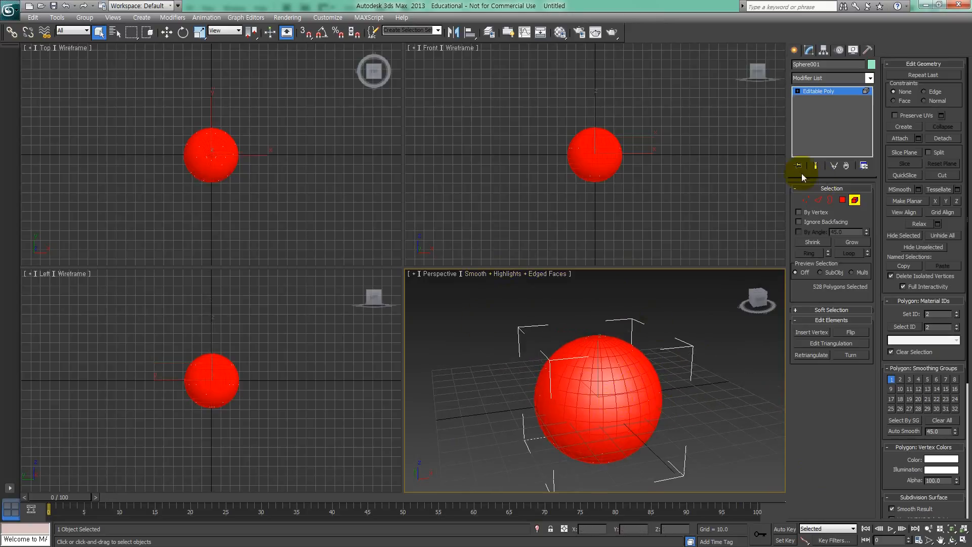
left_click(804, 200)
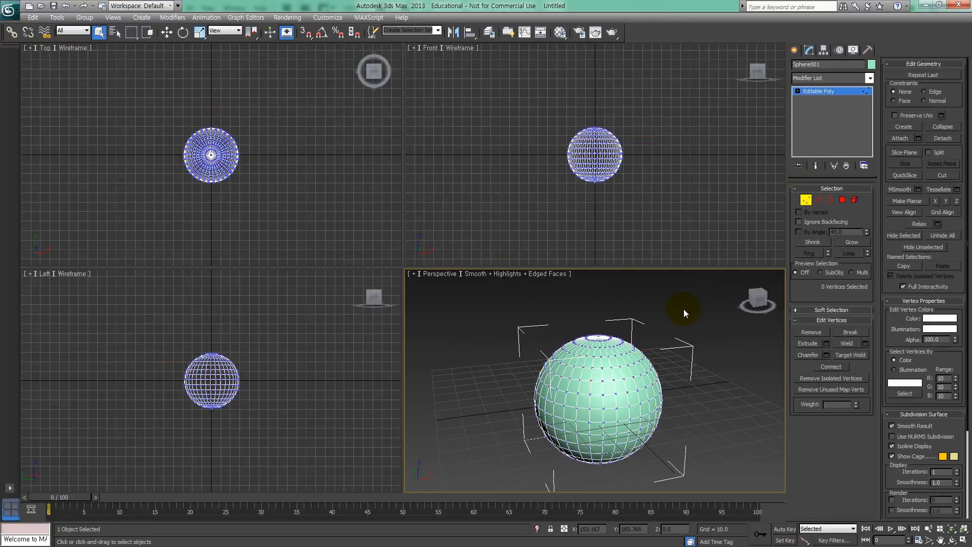
left_click_drag(683, 311, 556, 388)
Switch to Photoshop and handwrite "Remove. Target weld, connect" after the colon of the "1. vertex 점" entry.
key("alt+Tab")
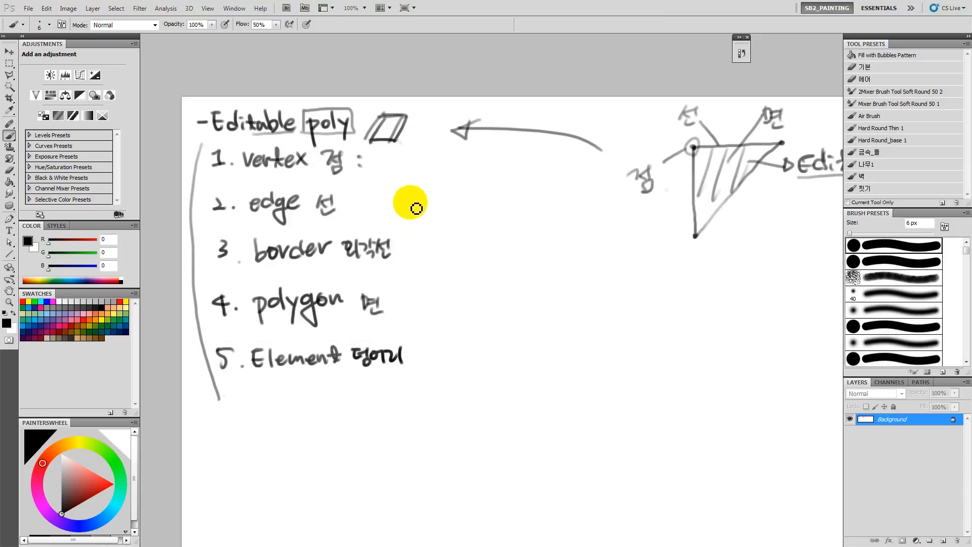
left_click_drag(406, 191, 412, 208)
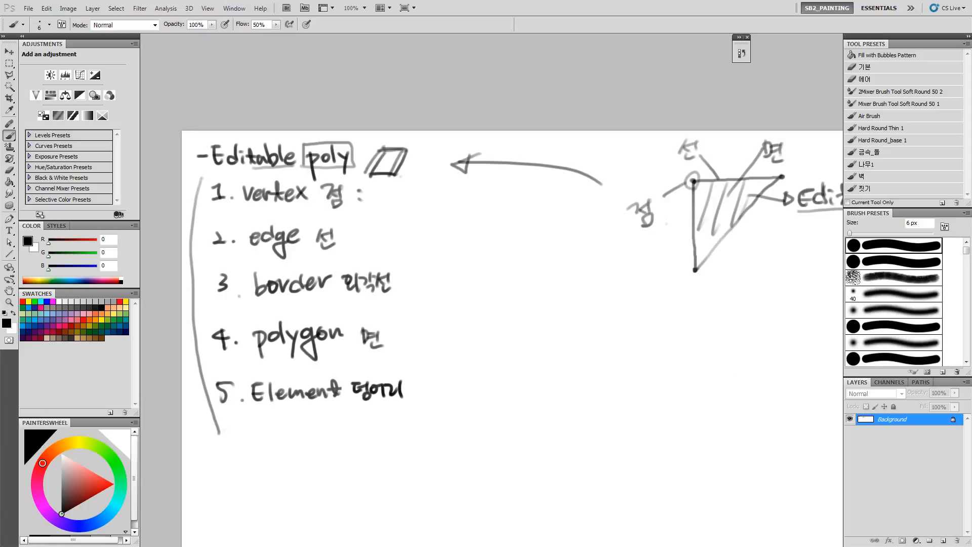
mouse_move(382, 194)
left_mouse_down()
mouse_move(397, 206)
mouse_move(446, 206)
mouse_move(474, 183)
mouse_move(466, 203)
left_mouse_up()
left_click(446, 208)
mouse_move(484, 192)
left_mouse_down()
mouse_move(569, 204)
mouse_move(574, 186)
left_mouse_up()
mouse_move(581, 201)
left_mouse_down()
mouse_move(582, 188)
mouse_move(623, 197)
mouse_move(694, 187)
mouse_move(695, 195)
left_mouse_up()
left_click(598, 202)
left_click_drag(682, 182, 709, 181)
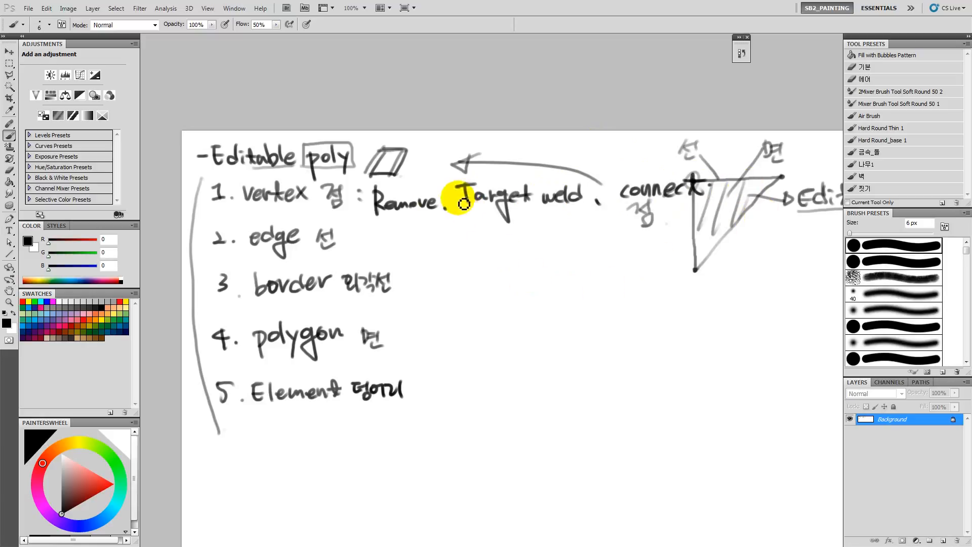
Underline "Remove" with "≠Delete" written beneath it, and underline "Target weld" with "weld" circled.
mouse_move(418, 227)
left_mouse_down()
mouse_move(414, 207)
mouse_move(414, 218)
left_mouse_up()
left_click_drag(365, 205, 438, 203)
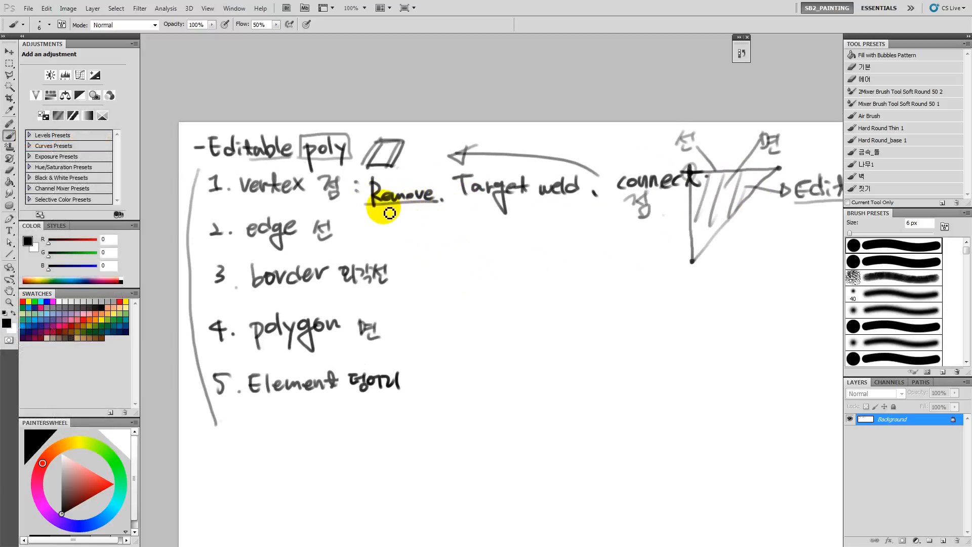
left_click_drag(363, 217, 382, 216)
left_click_drag(365, 222, 389, 227)
mouse_move(398, 221)
left_mouse_down()
mouse_move(431, 212)
mouse_move(447, 225)
mouse_move(582, 185)
mouse_move(560, 199)
mouse_move(581, 204)
left_mouse_up()
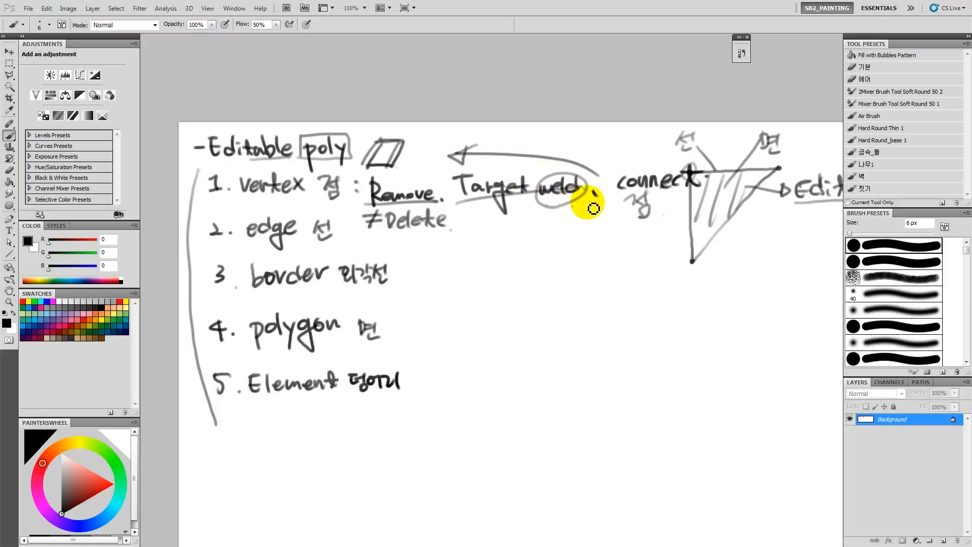
Circle "Target" and sketch two dots linked by curved arrows beneath it, adding a plus between them and "= 1" after them.
mouse_move(517, 175)
left_mouse_down()
mouse_move(499, 157)
mouse_move(521, 206)
left_mouse_up()
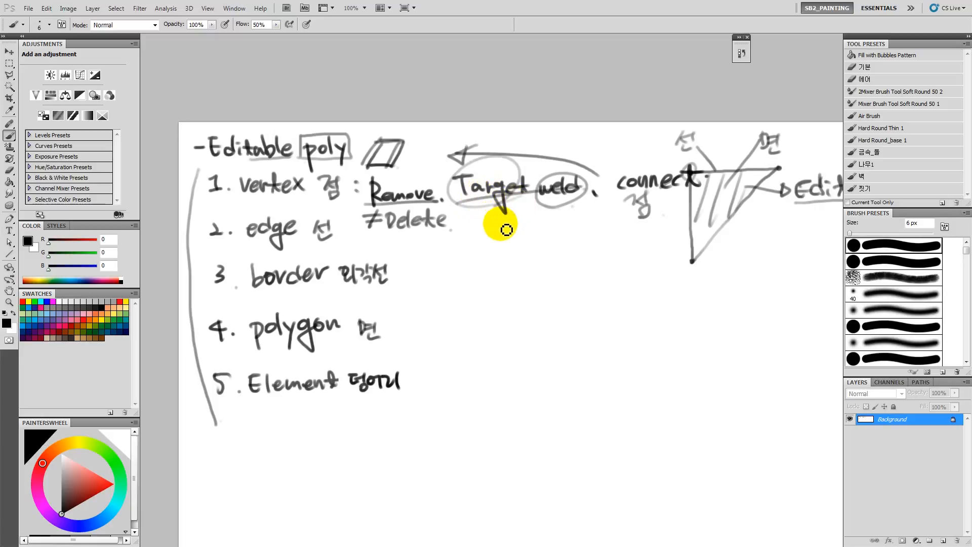
left_click(489, 227)
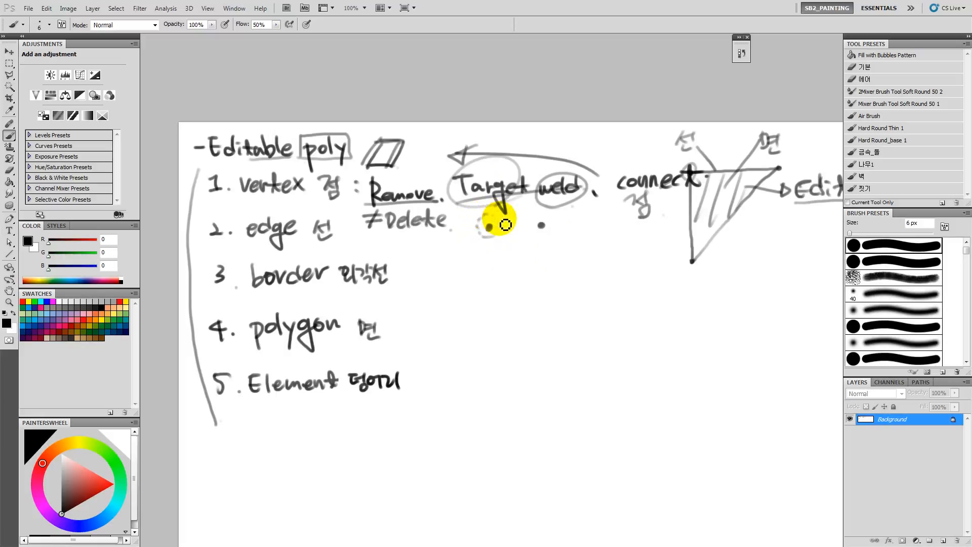
mouse_move(491, 229)
left_mouse_down()
mouse_move(517, 215)
mouse_move(543, 221)
left_mouse_up()
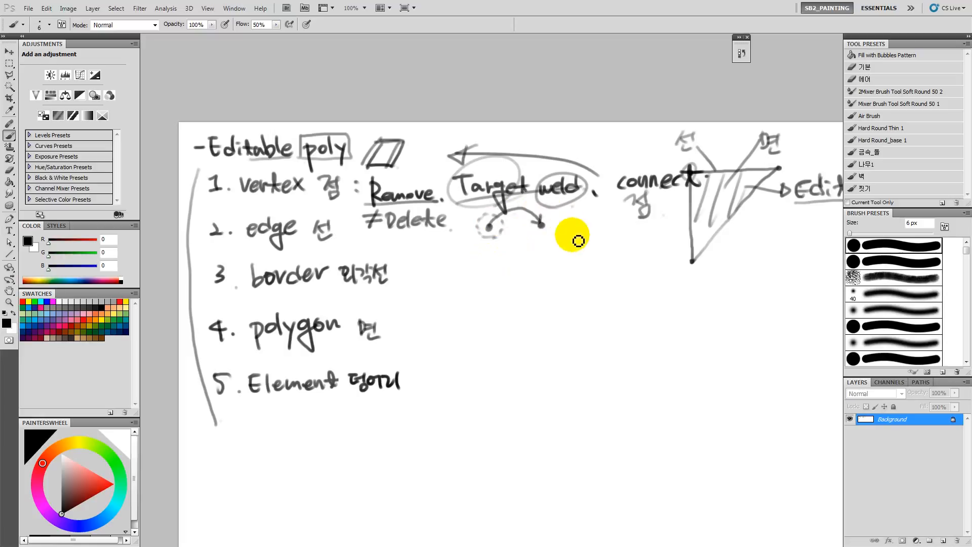
mouse_move(485, 238)
left_mouse_down()
mouse_move(563, 235)
mouse_move(521, 227)
mouse_move(566, 219)
mouse_move(578, 228)
left_mouse_up()
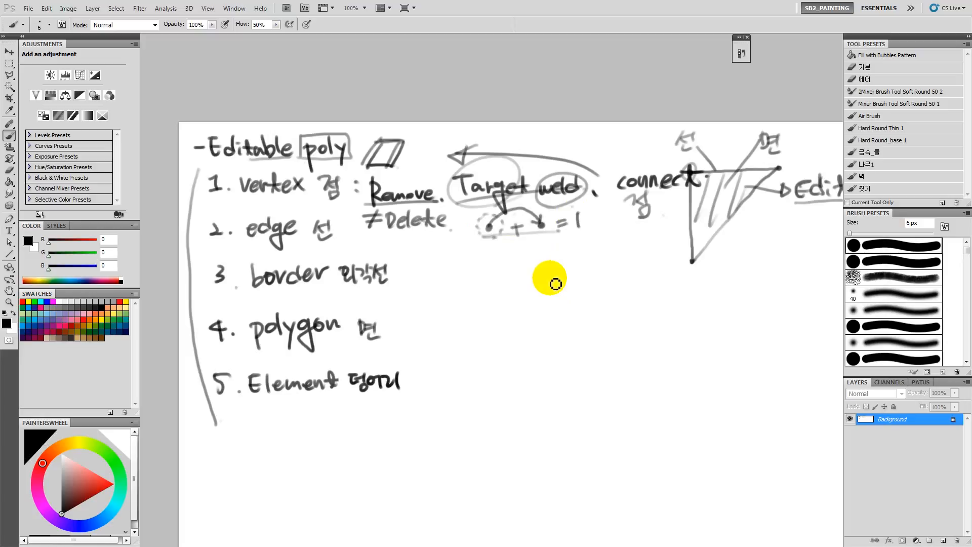
left_click_drag(588, 246, 526, 248)
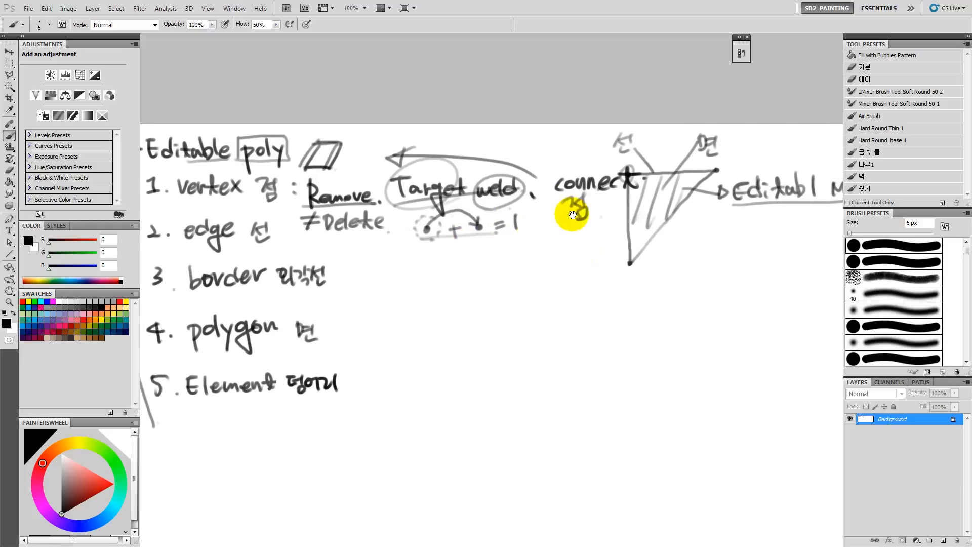
Frame "connect" with a line on the notes page and handwrite "연결" below the "점" beneath it.
mouse_move(547, 194)
left_mouse_down()
mouse_move(608, 173)
mouse_move(543, 192)
left_mouse_up()
mouse_move(563, 231)
left_mouse_down()
mouse_move(590, 238)
mouse_move(609, 226)
mouse_move(613, 243)
left_mouse_up()
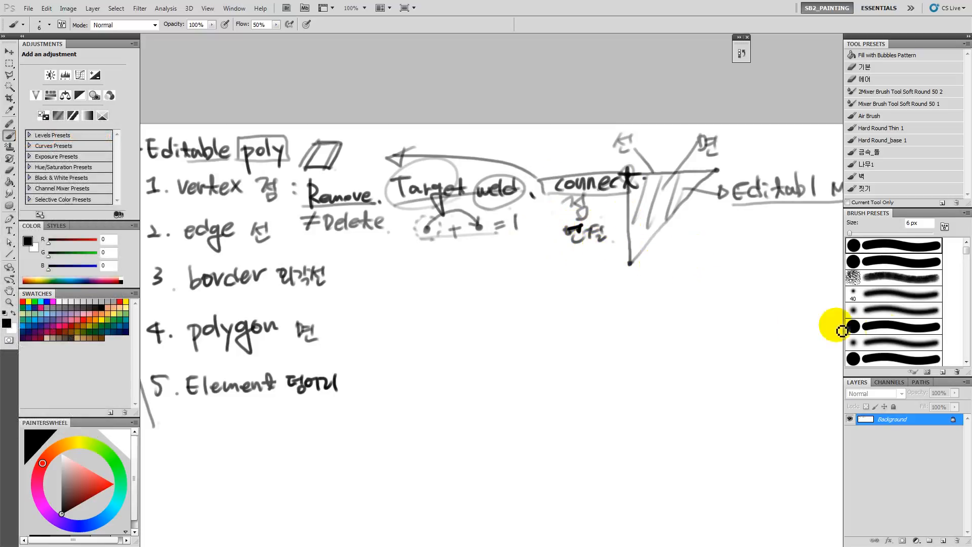
mouse_move(406, 235)
left_mouse_down()
mouse_move(428, 252)
mouse_move(433, 243)
left_mouse_up()
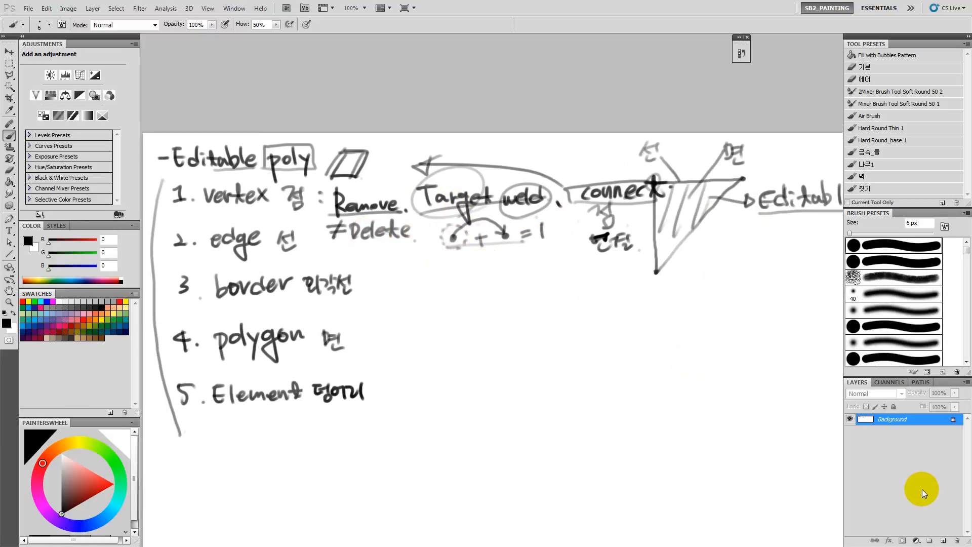
Switch to 3ds Max, reselect the vertices on the sphere's upper part and take them out with Remove.
key("alt+Tab")
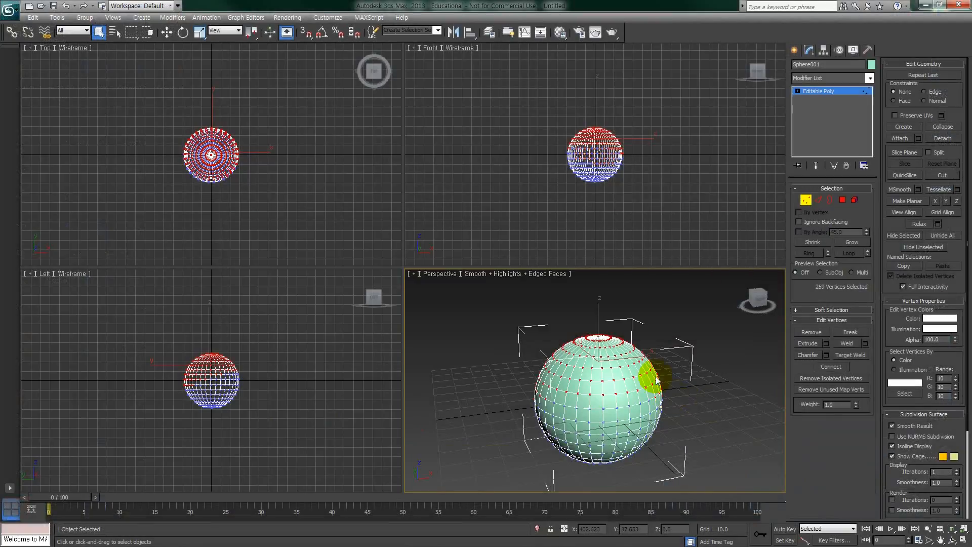
left_click(518, 308)
left_click_drag(494, 293, 696, 375)
mouse_move(661, 388)
middle_mouse_down("alt")
mouse_move(651, 399)
mouse_move(646, 387)
middle_mouse_up("alt")
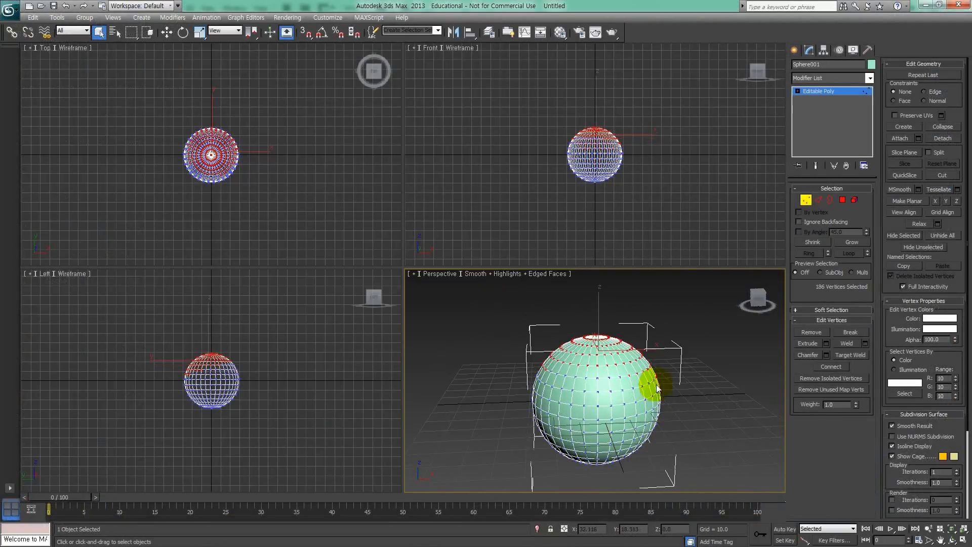
left_click(812, 332)
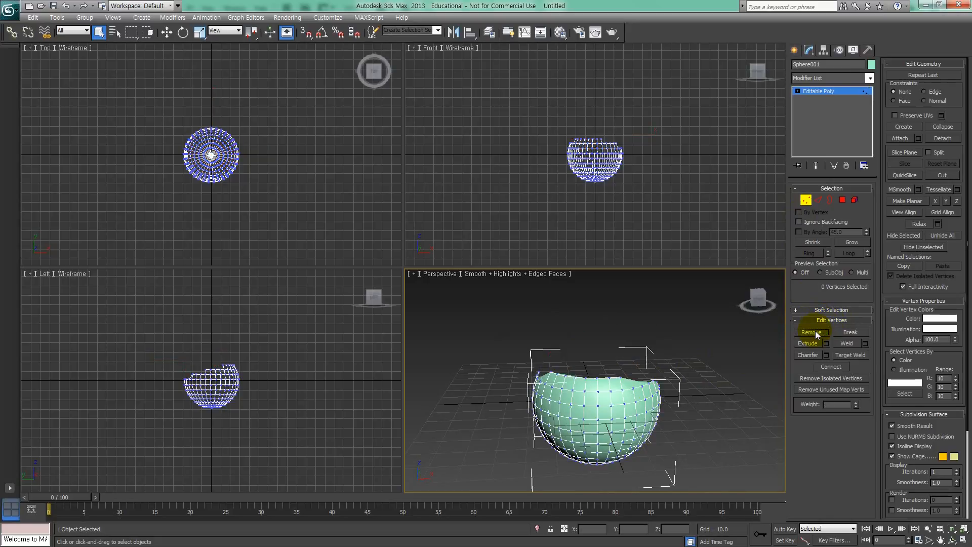
middle_click_drag(685, 373, 732, 392, "alt")
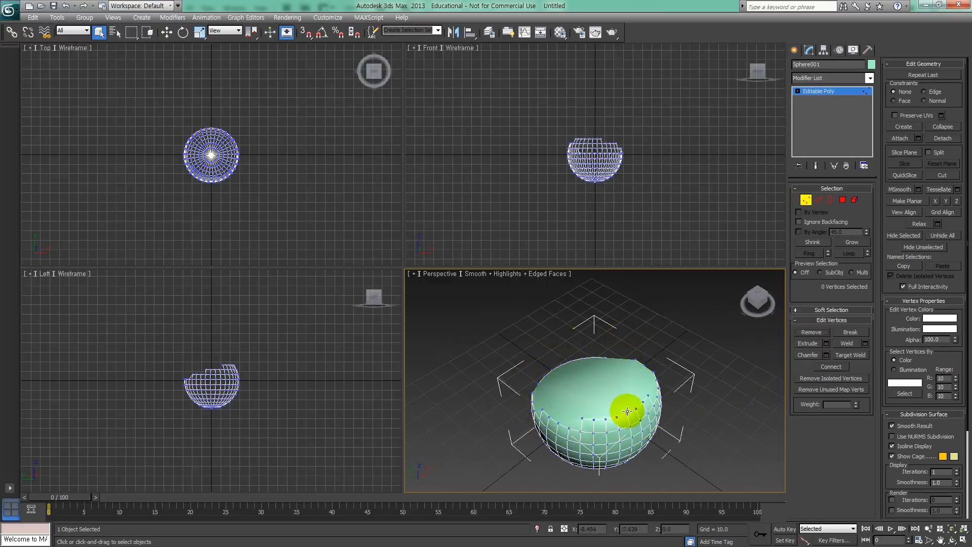
middle_click_drag(616, 358, 580, 347, "alt")
Undo the vertex removal and delete the same upper vertices together with their faces.
key("ctrl+z")
scroll(580, 347, "up", 5)
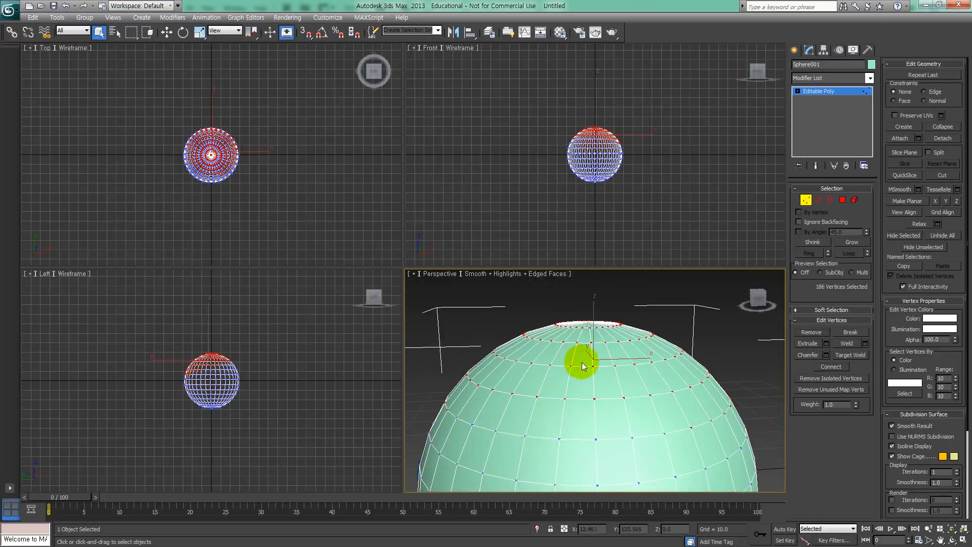
middle_click_drag(587, 351, 511, 342, "alt")
key("Delete")
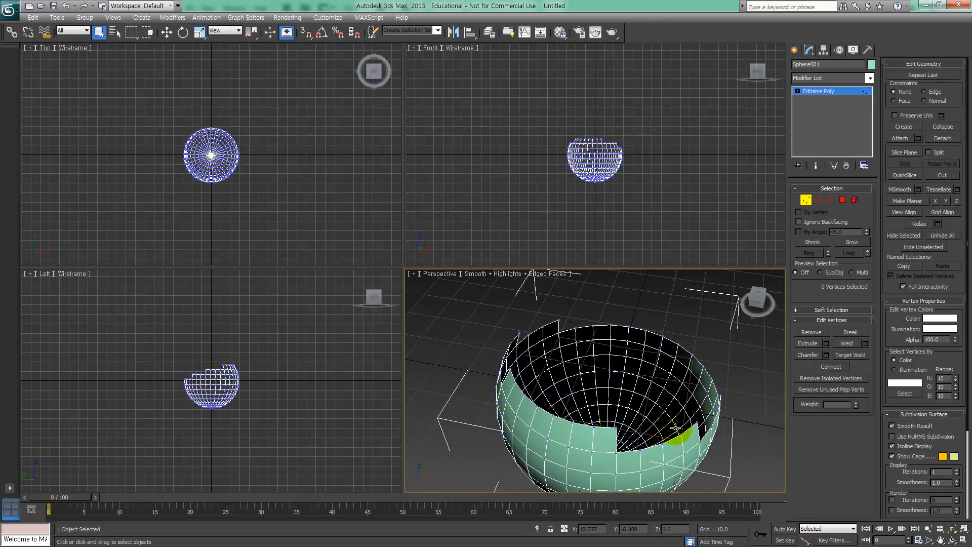
Undo the deletion and apply Remove to the upper vertices again for comparison.
key("ctrl+z")
left_click(808, 334)
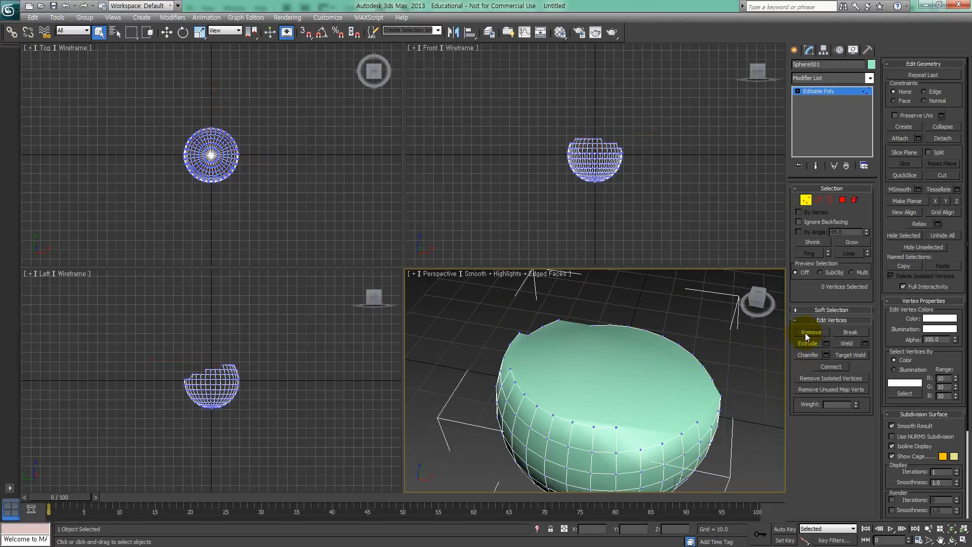
middle_click_drag(646, 388, 632, 433, "alt")
middle_click_drag(605, 388, 725, 378, "alt")
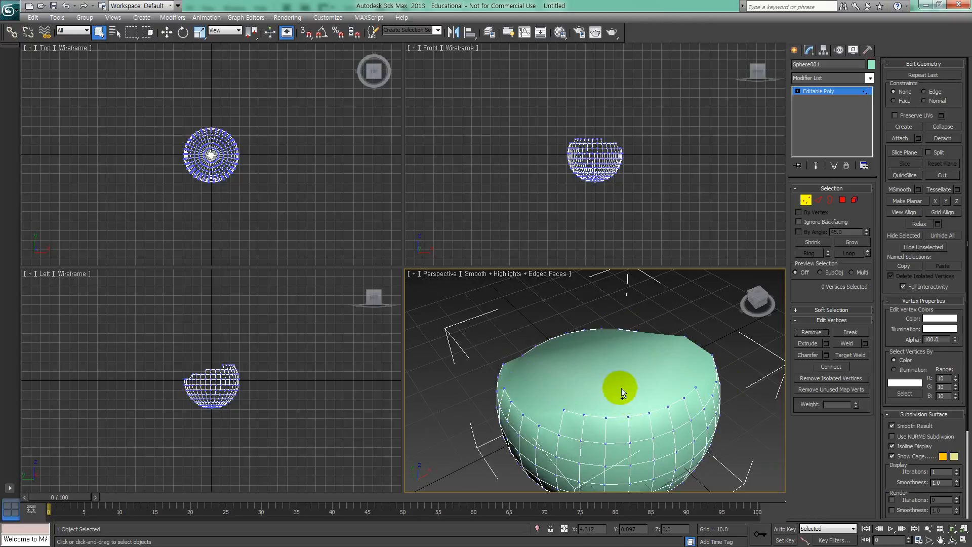
Undo the last vertex removal to restore the full sphere, and clear the vertex selection.
key("ctrl+z")
middle_click_drag(576, 394, 570, 362, "alt")
left_click(477, 329)
scroll(478, 330, "down", 2)
middle_click_drag(487, 360, 500, 359)
scroll(498, 364, "down", 2)
scroll(500, 360, "up", 2)
Switch to Photoshop and draw a bold black line beneath "Target weld".
key("alt+Tab")
left_click_drag(416, 228, 413, 259)
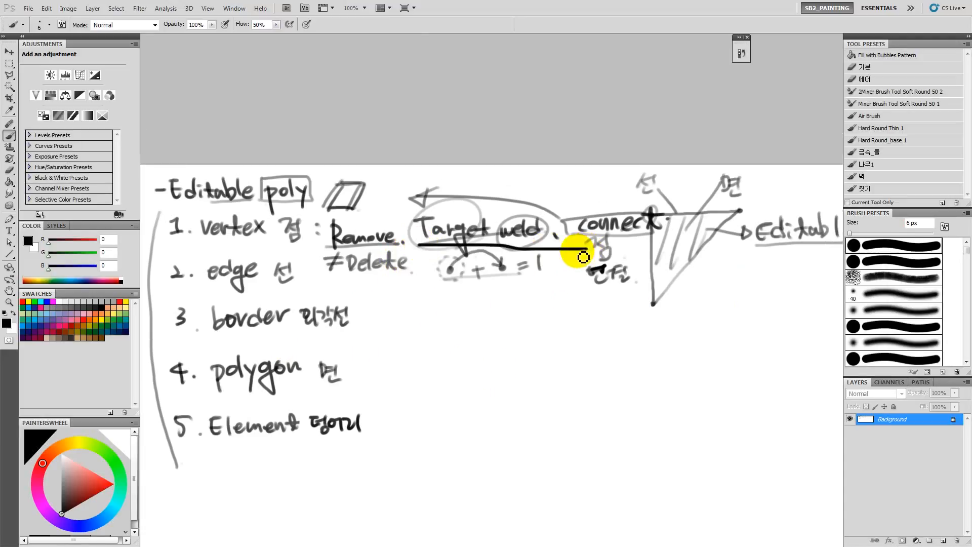
Switch to 3ds Max and use Target Weld to merge a vertex on the sphere's front into its neighbour.
key("alt+Tab")
scroll(550, 348, "down", 2)
middle_click_drag(551, 349, 575, 363)
scroll(575, 363, "up", 3)
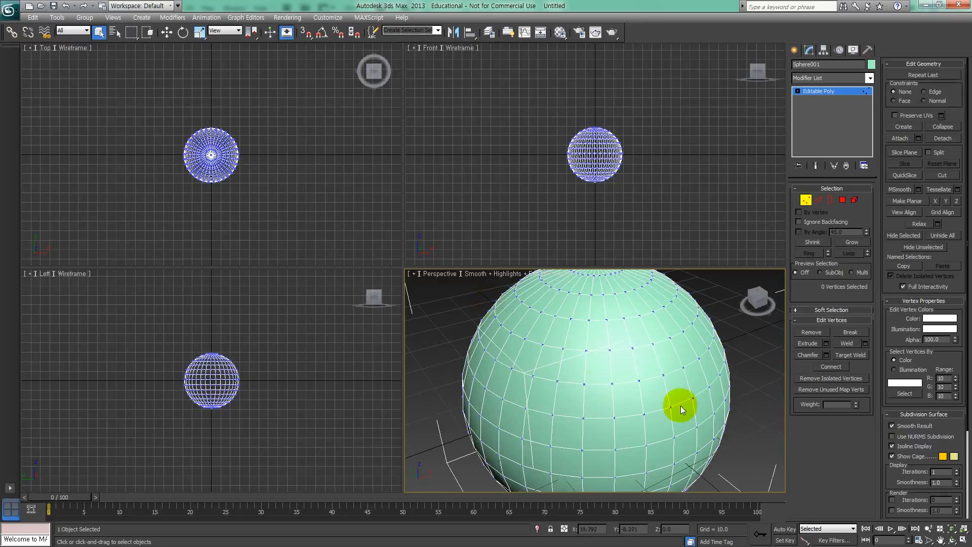
left_click(849, 356)
middle_click_drag(619, 374, 596, 397)
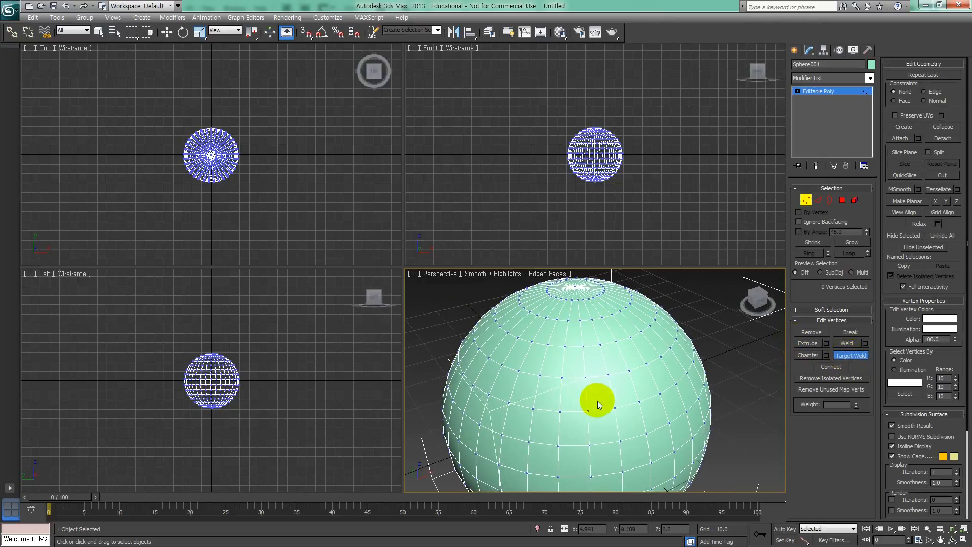
scroll(614, 382, "up", 4)
left_click(616, 369)
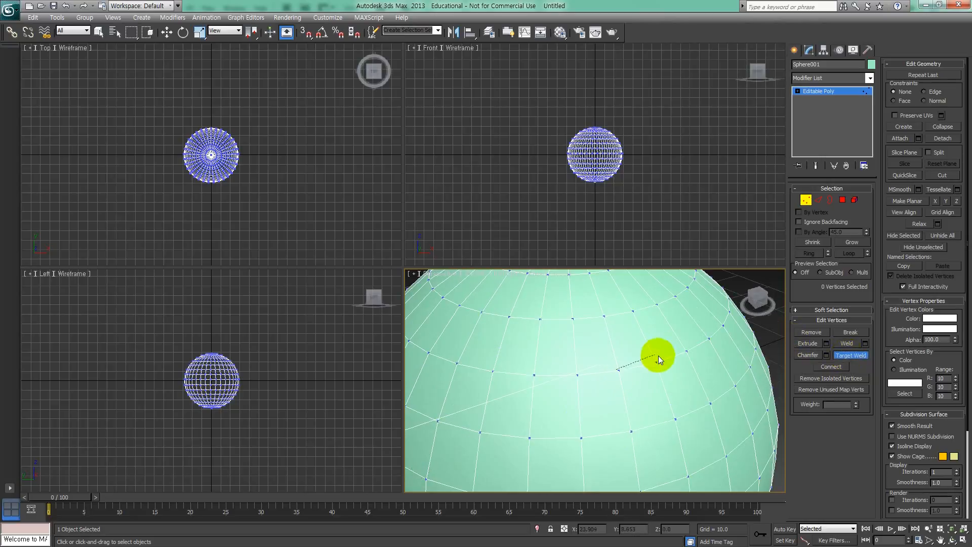
left_click(656, 361)
Weld more neighbouring vertices into one shared vertex on the sphere's front, and end Target Weld.
scroll(639, 406, "down", 4)
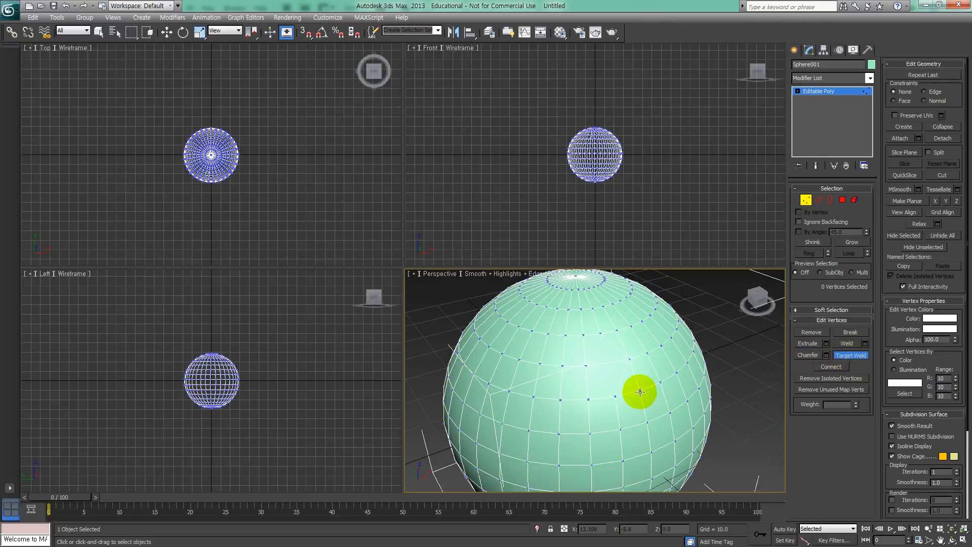
scroll(666, 395, "up", 5)
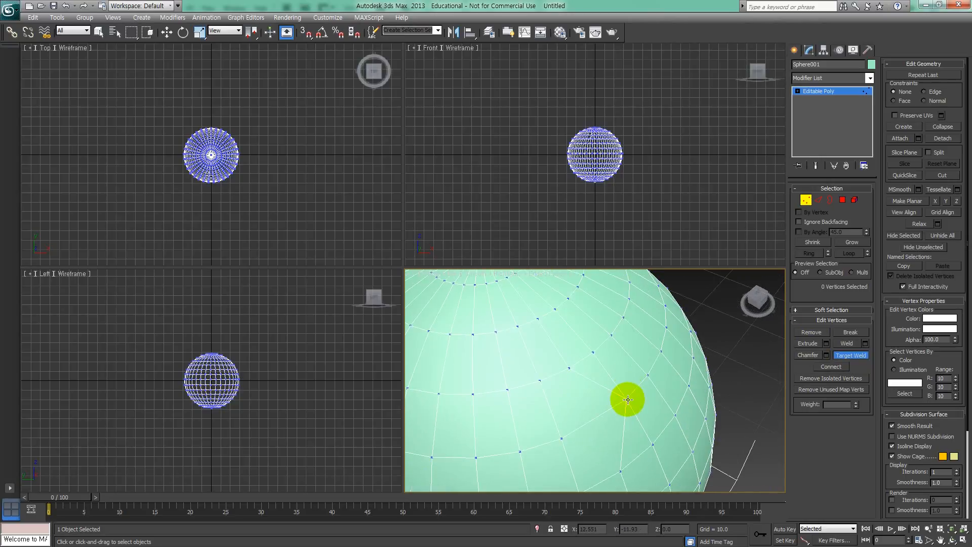
left_click(647, 377)
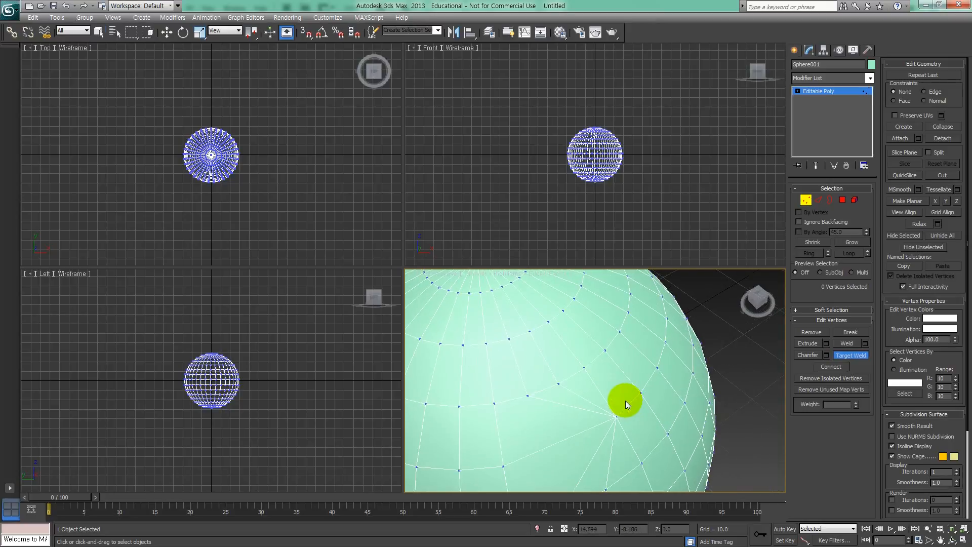
right_click(624, 400)
Set the sphere's object color to dark blue.
left_click(870, 64)
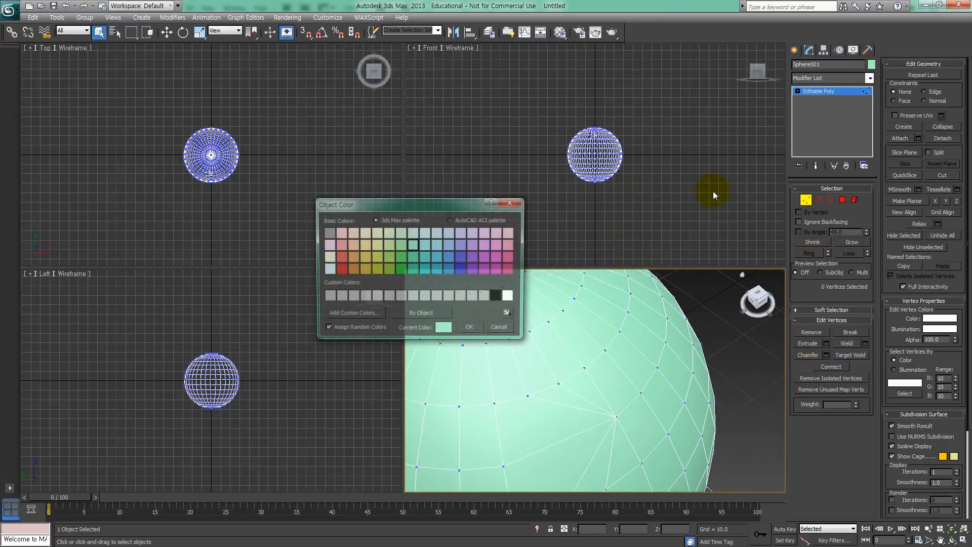
left_click(459, 269)
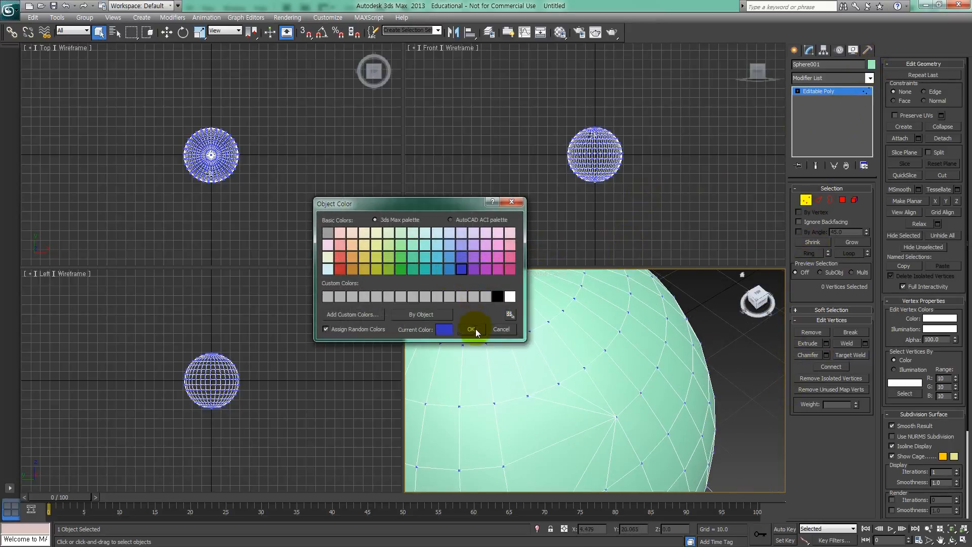
left_click(470, 329)
scroll(558, 372, "down", 4)
middle_click_drag(559, 374, 556, 363, "alt")
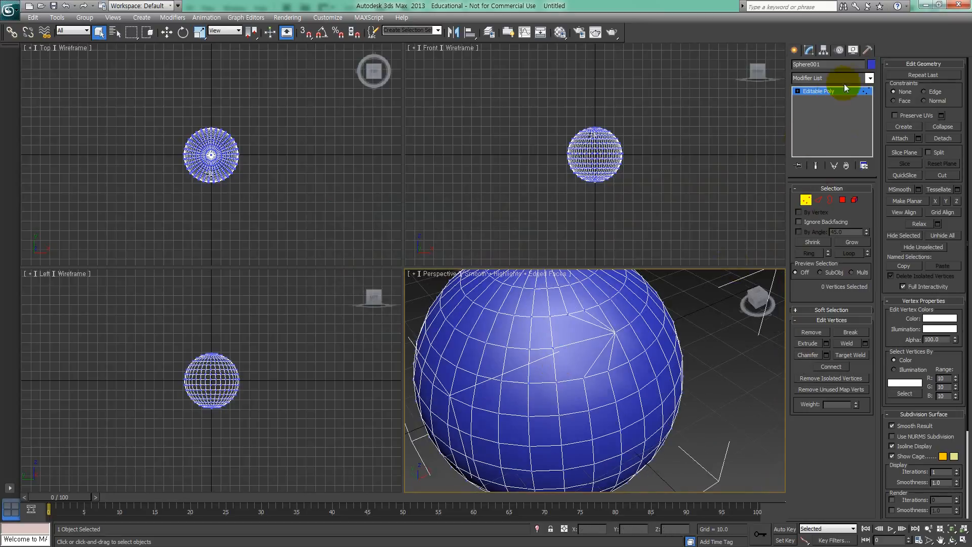
Set the sphere's object color to orange.
left_click(871, 64)
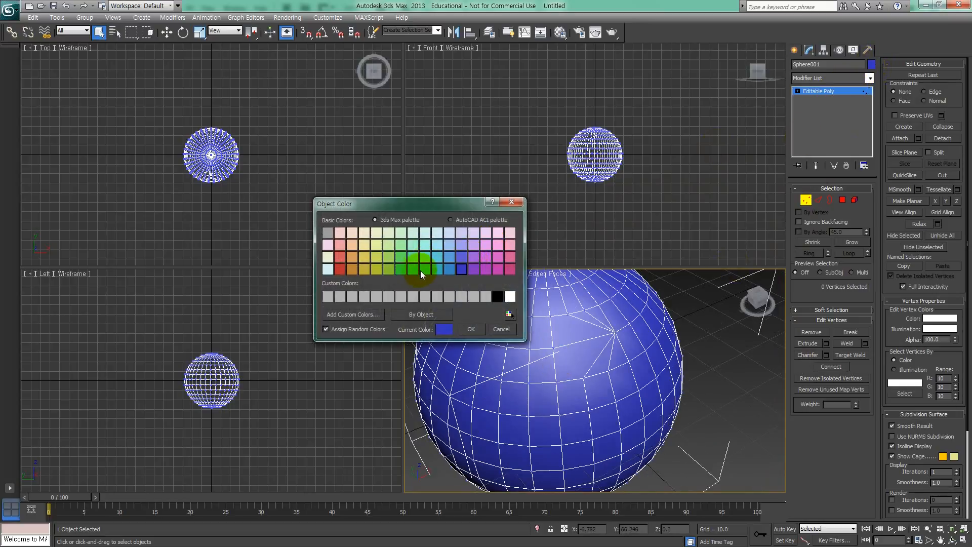
left_click(352, 269)
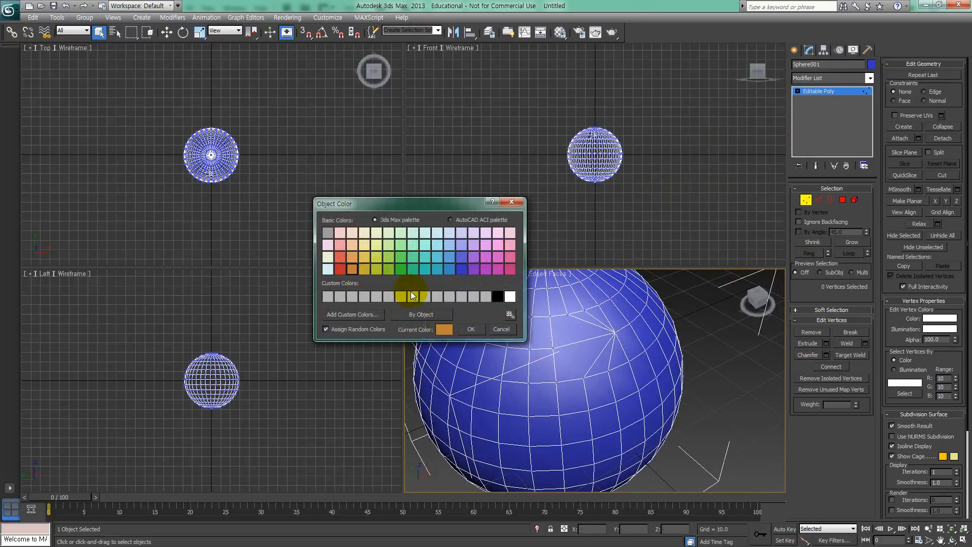
left_click(471, 329)
middle_click_drag(562, 345, 558, 374, "alt")
scroll(567, 372, "up", 5)
scroll(558, 371, "down", 3)
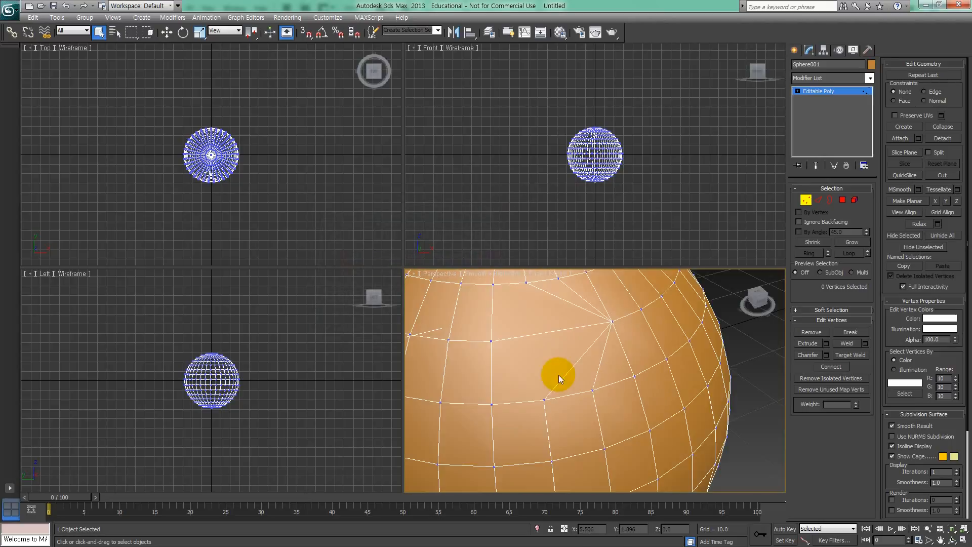
left_click_drag(649, 356, 683, 271)
scroll(670, 295, "down", 5)
scroll(618, 363, "up", 5)
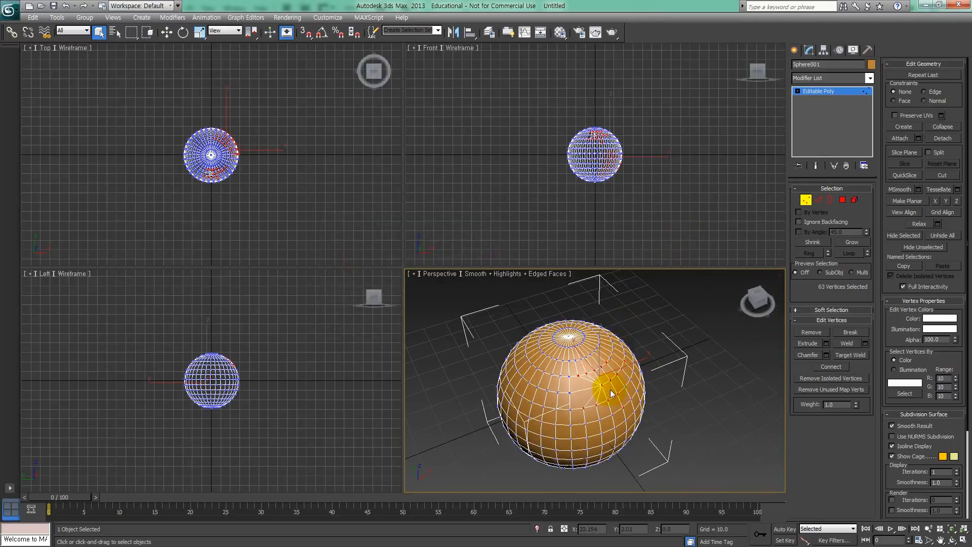
left_click(609, 386)
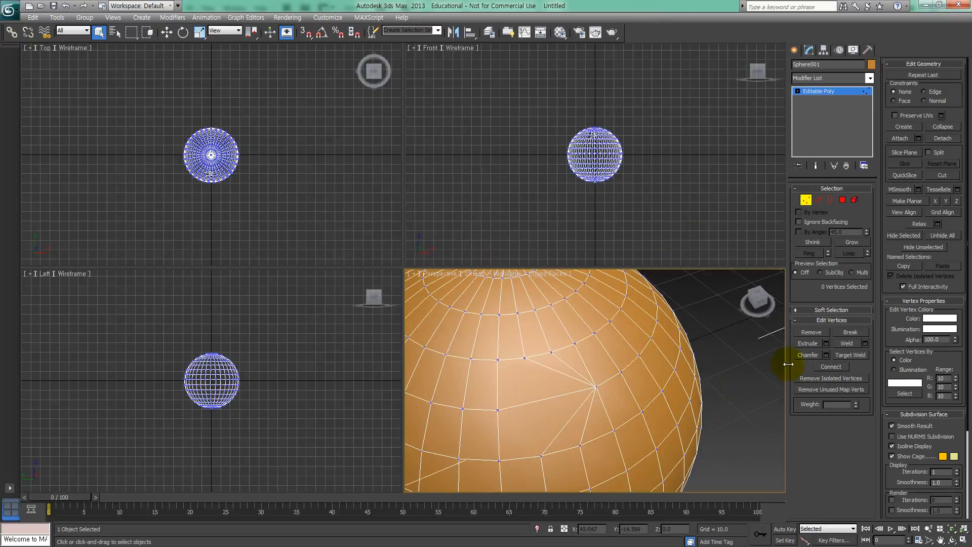
Target-weld vertices in two rows on the sphere's upper front onto vertices to their left, and end the tool.
left_click(850, 354)
middle_click_drag(545, 387, 526, 395, "alt")
left_click(530, 381)
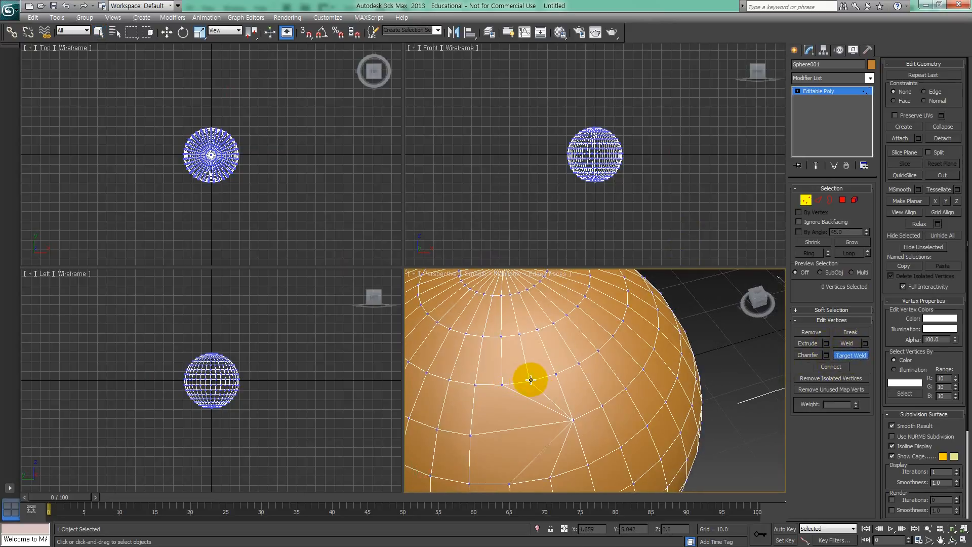
left_click(556, 374)
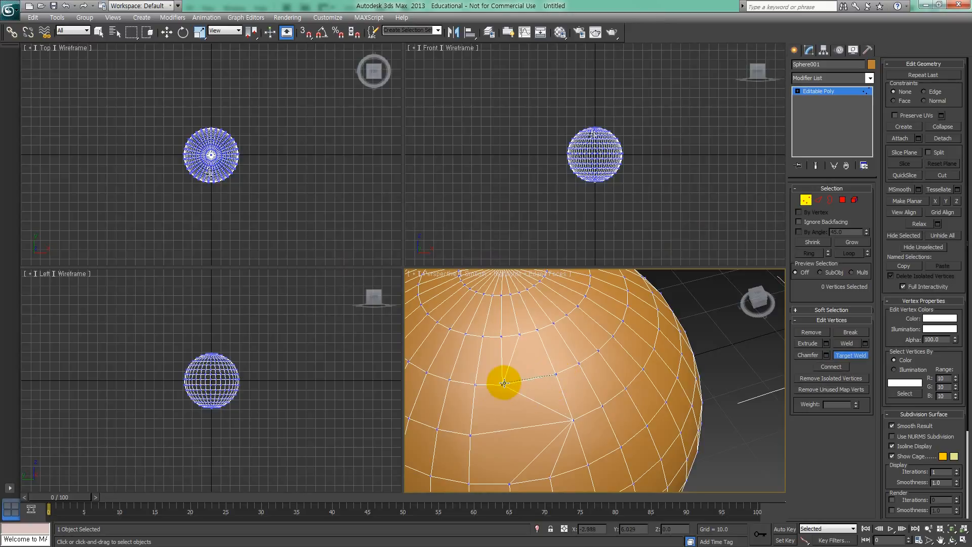
middle_click_drag(504, 385, 509, 378, "alt")
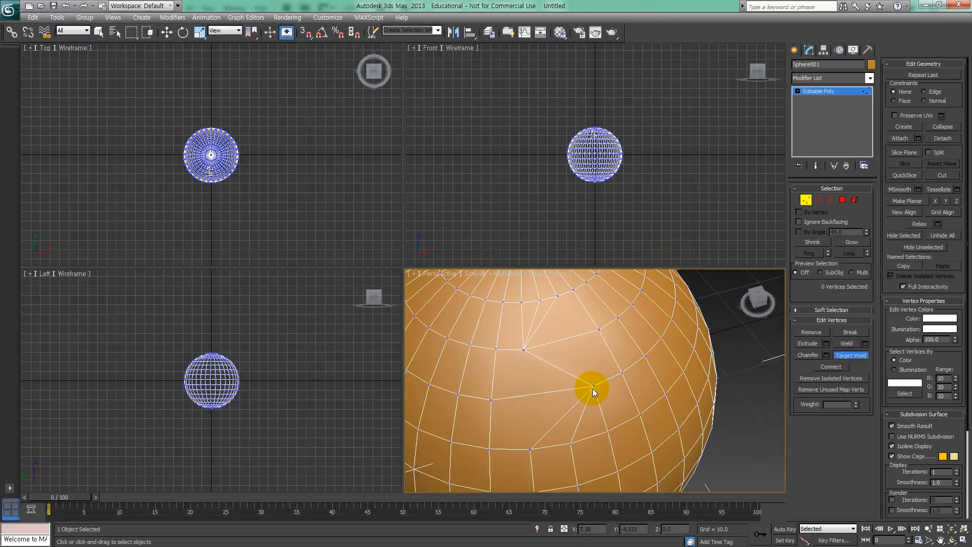
left_click(490, 399)
right_click(593, 412)
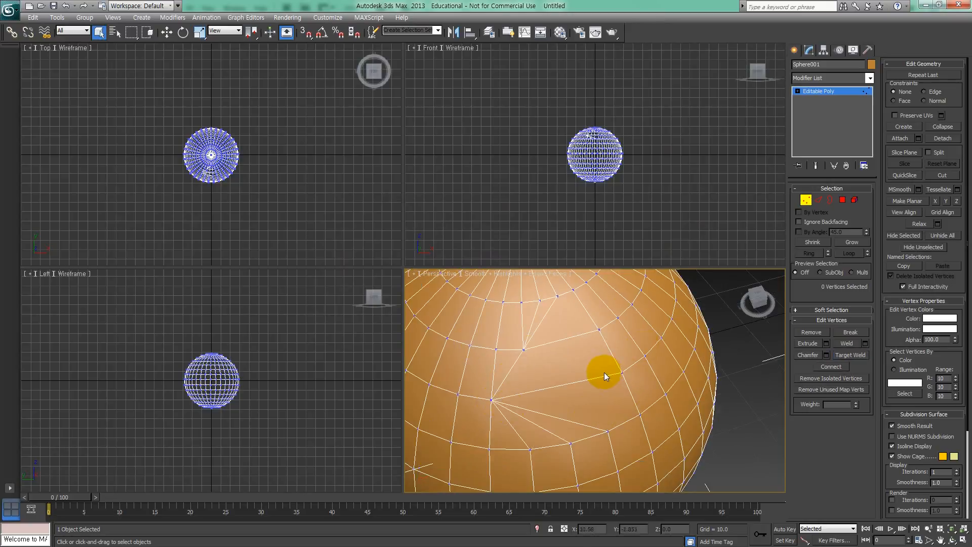
Target-weld vertices in the next row down onto the row's left-hand vertex to widen the polygon above, and end the tool.
middle_click_drag(594, 369, 582, 408, "alt")
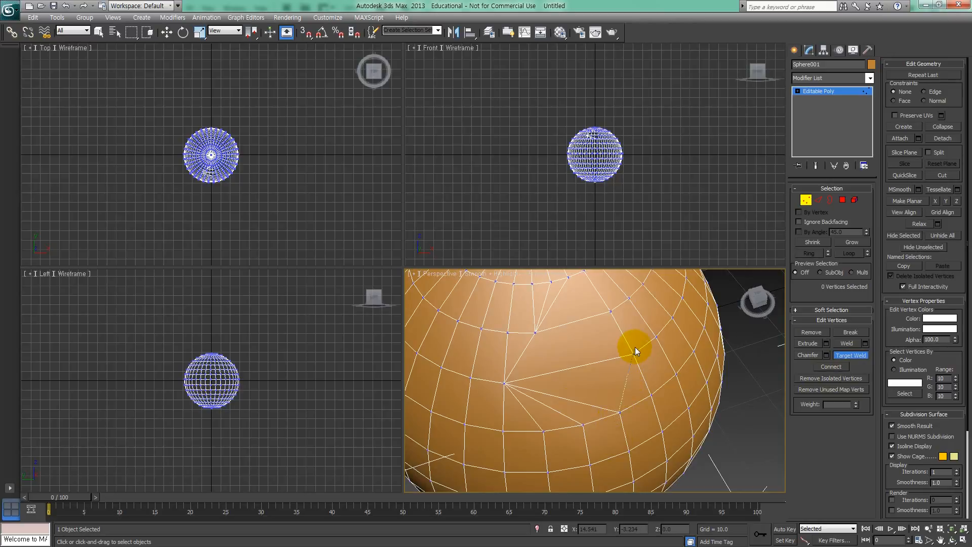
right_click(638, 377)
left_click(584, 423)
left_click(544, 431)
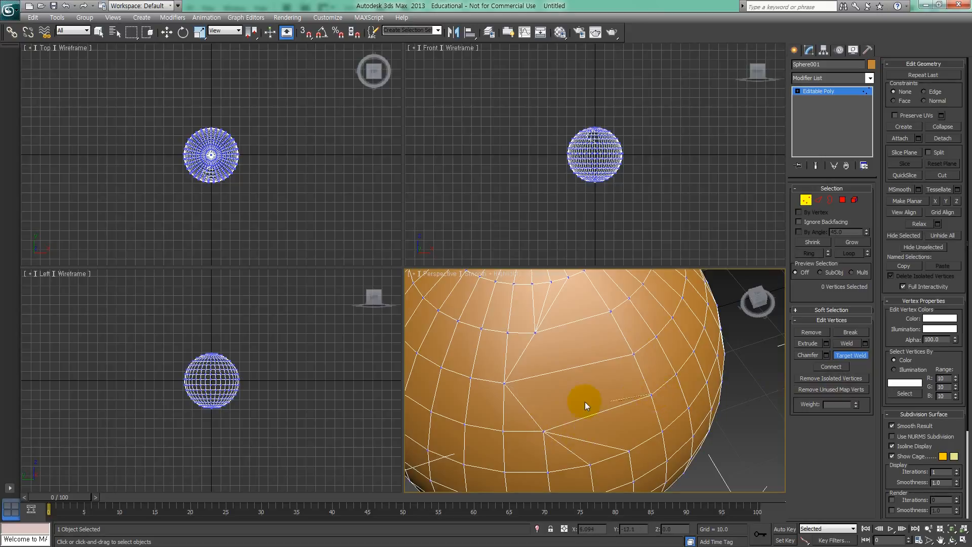
left_click(505, 383)
right_click(726, 390)
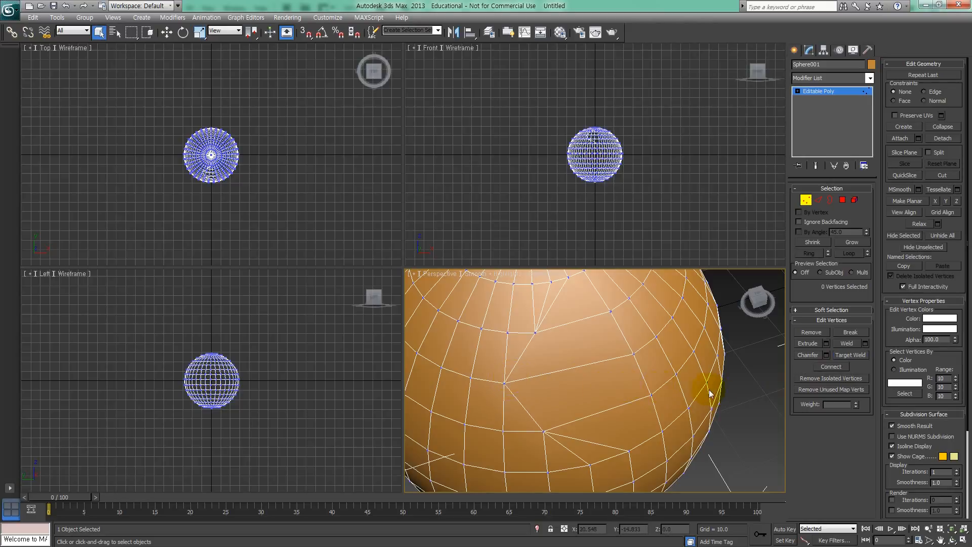
Switch to Photoshop and underline "Target weld" in the handwritten notes with a thick stroke.
key("alt+Tab")
left_click_drag(507, 270, 489, 277)
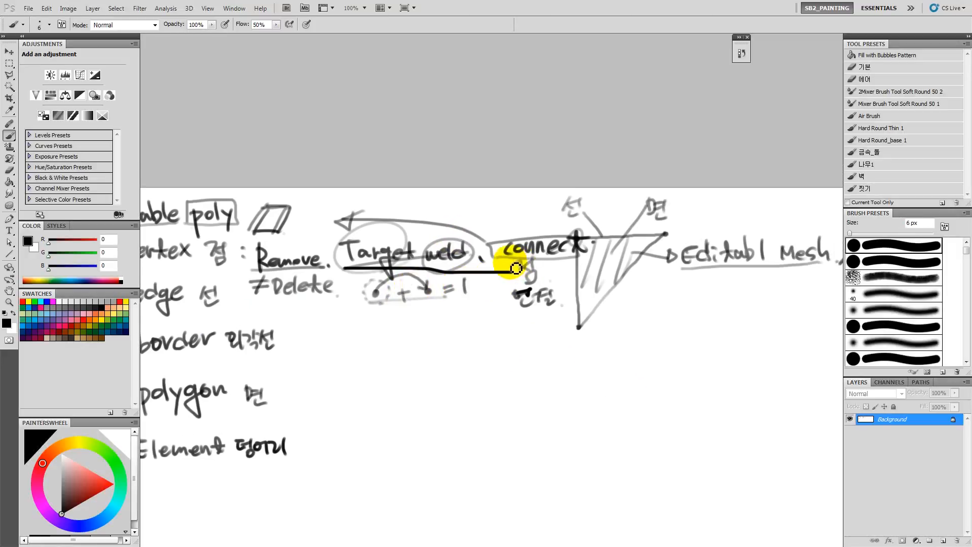
Switch back to 3ds Max and connect two diagonally opposite vertices across the widened polygon on the sphere's upper front.
key("alt+Tab")
middle_click_drag(576, 371, 499, 375, "alt")
left_click(598, 399, "ctrl")
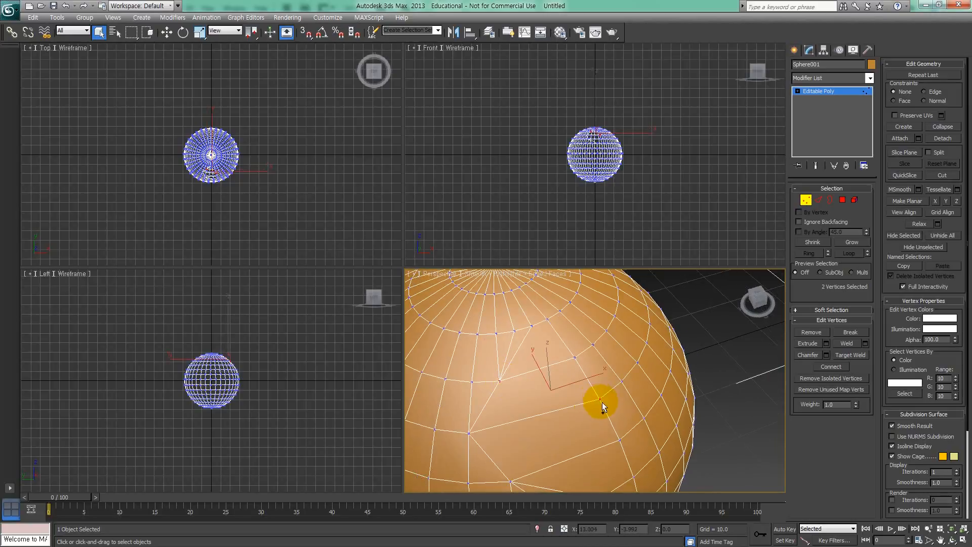
middle_click_drag(558, 382, 636, 390, "alt")
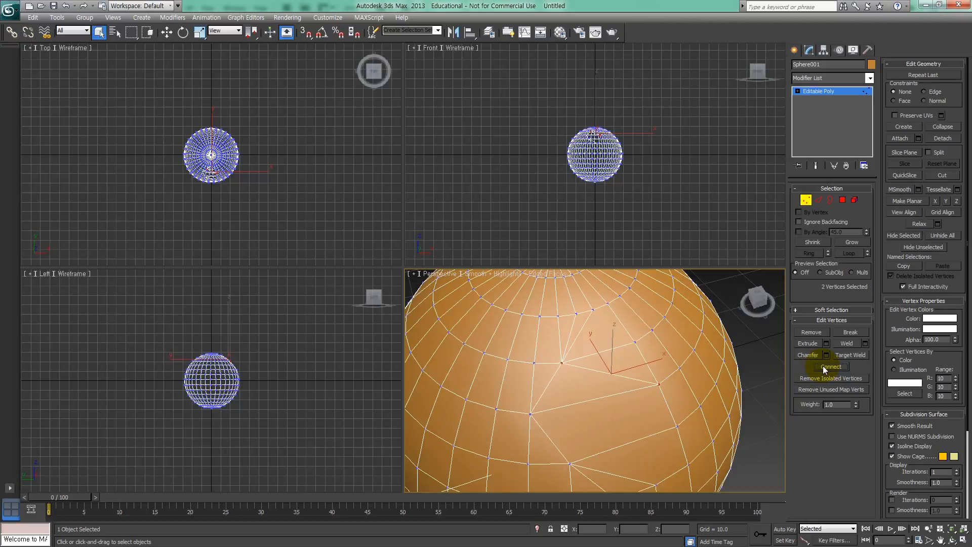
middle_click_drag(568, 388, 689, 349, "alt")
Target-weld the connected edge's lower-right vertex onto its upper-left vertex, and end the tool.
left_click(844, 355)
left_click(656, 395)
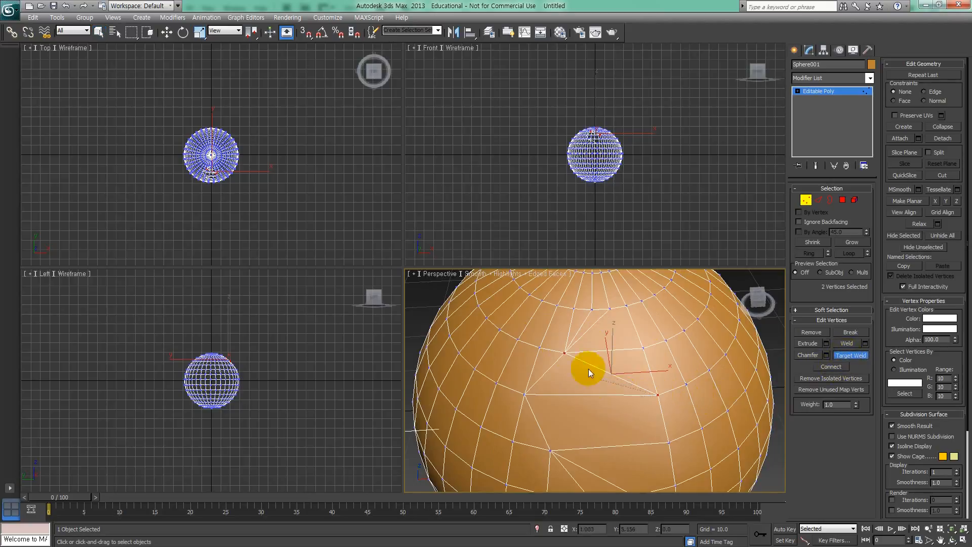
left_click(564, 353)
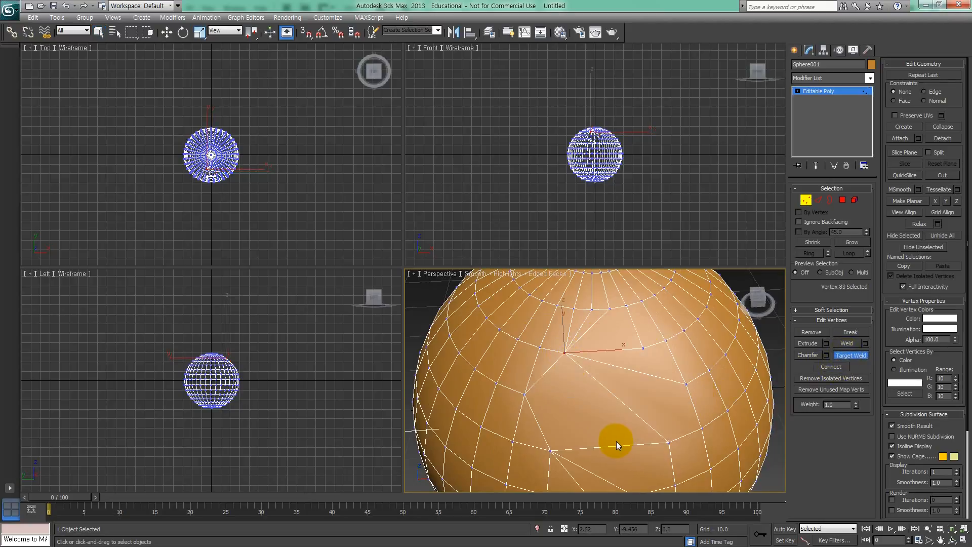
right_click(620, 433)
scroll(639, 410, "down", 4)
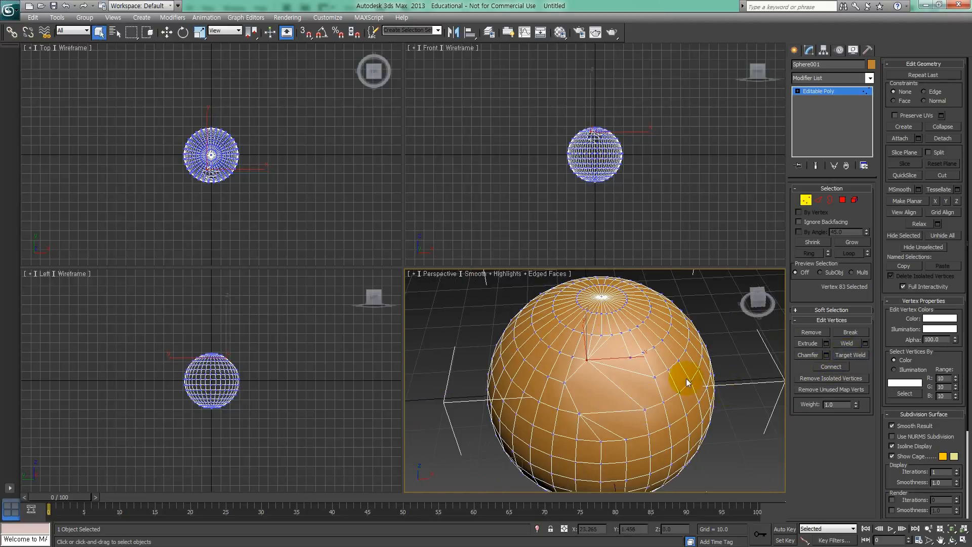
Switch to Photoshop and underline "connect" in the vertex line of the notes.
key("alt+Tab")
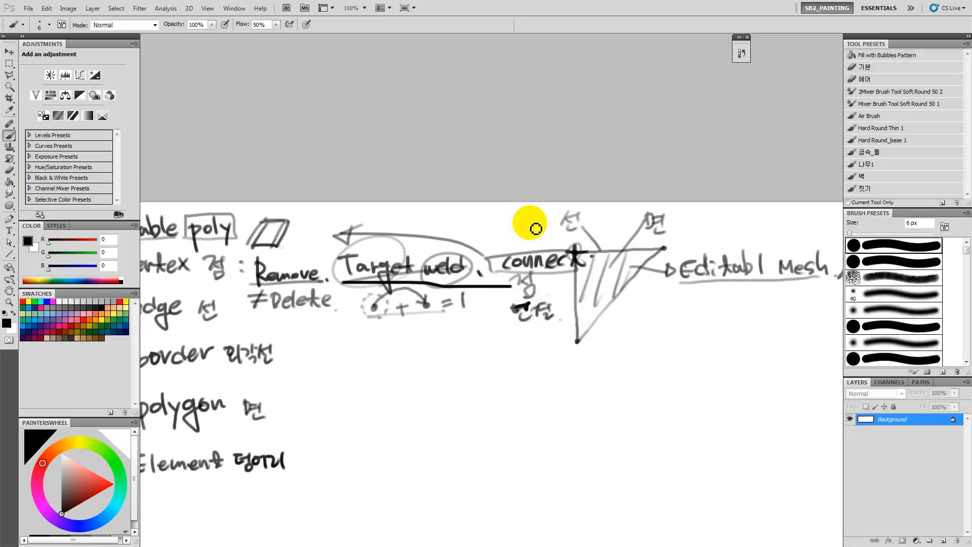
left_click_drag(513, 274, 572, 272)
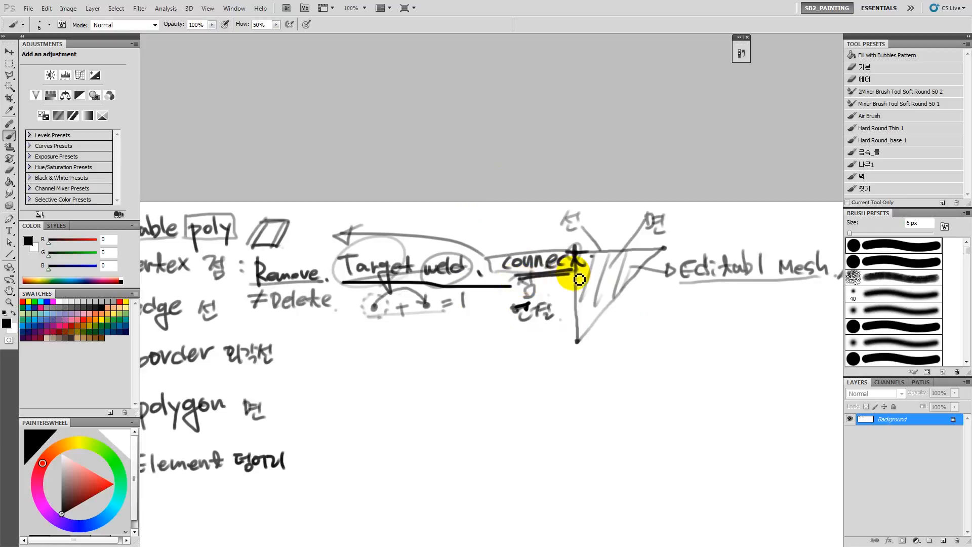
left_click_drag(495, 292, 530, 271)
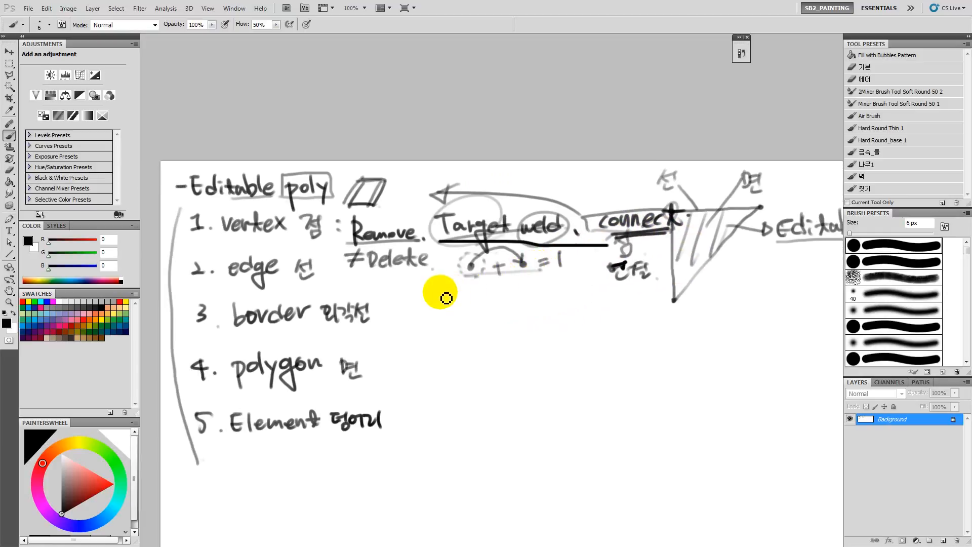
Select list items 2 to 5 in the notes and move them down to leave a gap below the vertex line.
key("m")
left_click_drag(329, 273, 400, 230)
left_click_drag(249, 208, 405, 410)
left_click_drag(368, 247, 473, 399, "shift")
key("v")
left_click_drag(416, 351, 416, 414)
key("ctrl+d")
left_click_drag(390, 337, 353, 320)
Handwrite ": Remove. Bridge. connect." with the brush after the "2. edge" item.
key("b")
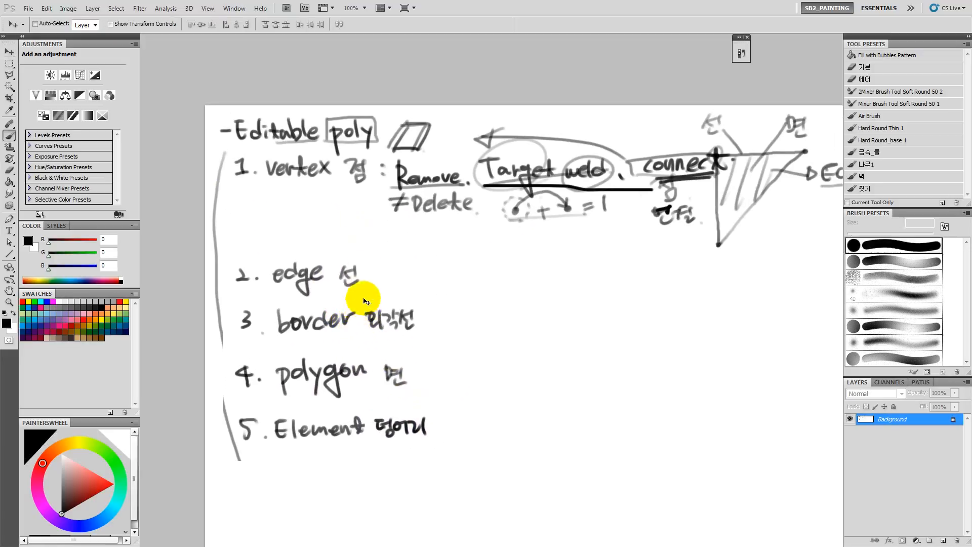
left_click(367, 267)
left_click(368, 276)
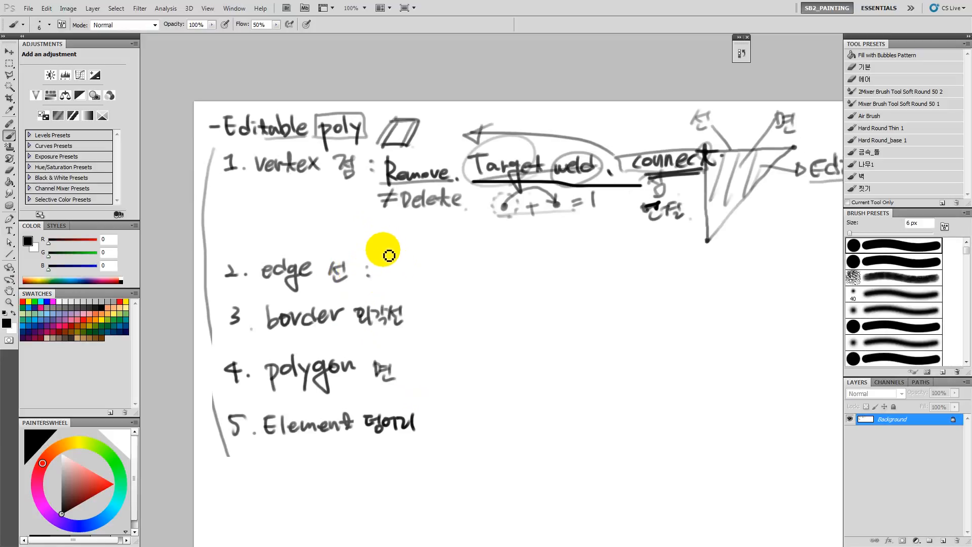
left_click_drag(384, 257, 383, 286)
mouse_move(381, 261)
left_mouse_down()
mouse_move(393, 283)
mouse_move(455, 280)
mouse_move(450, 270)
mouse_move(461, 286)
mouse_move(498, 276)
mouse_move(499, 284)
mouse_move(538, 289)
left_mouse_up()
left_click(468, 280)
left_click(498, 271)
left_click_drag(539, 281, 552, 277)
left_click(565, 282)
left_click_drag(562, 267, 619, 275)
mouse_move(626, 257)
left_mouse_down()
mouse_move(629, 276)
mouse_move(636, 265)
left_mouse_up()
left_click(643, 272)
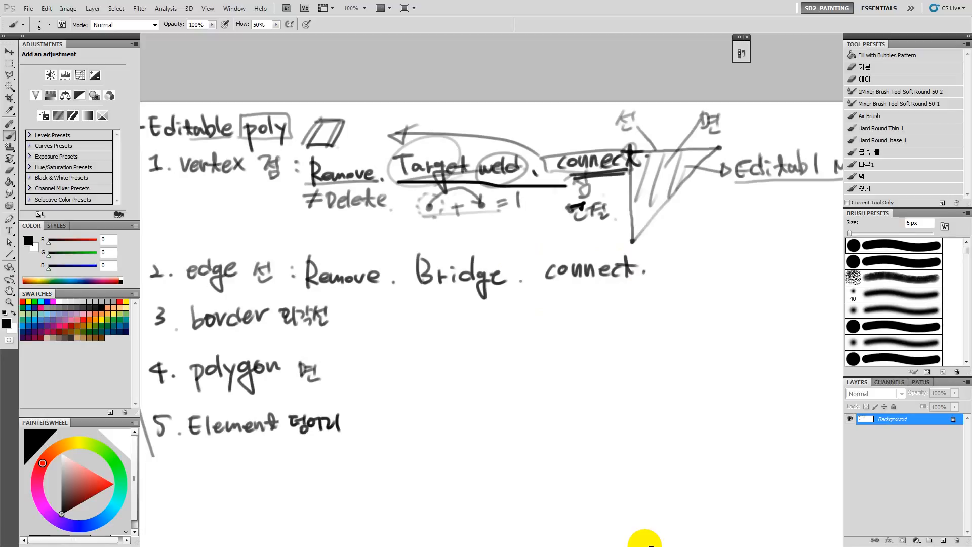
Switch to 3ds Max and enter the sphere's Edge sub-object level.
key("alt+Tab")
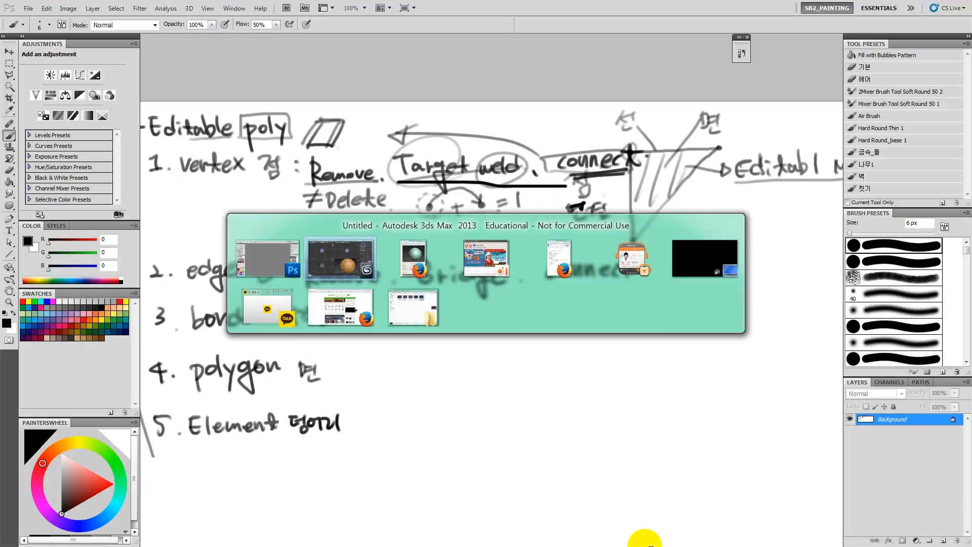
key("2")
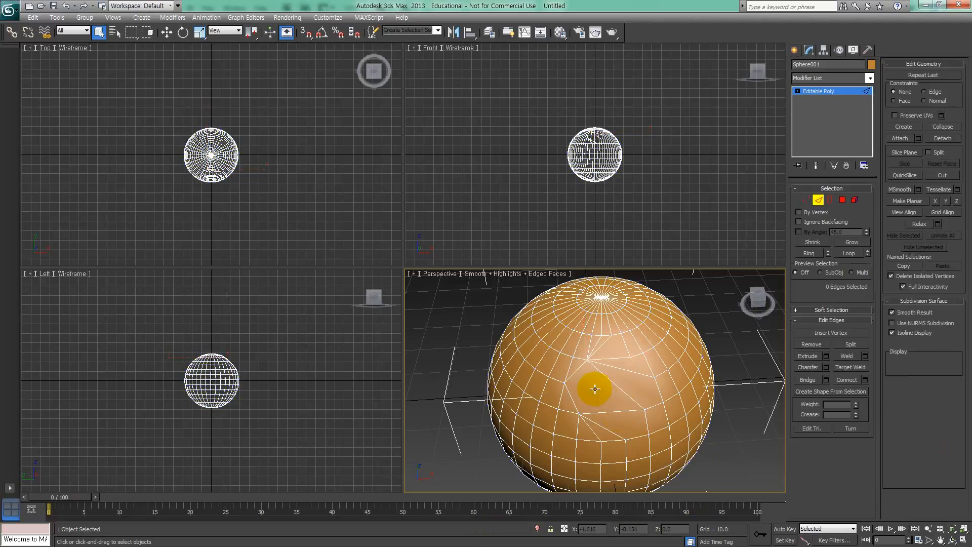
middle_click_drag(569, 409, 572, 400, "alt")
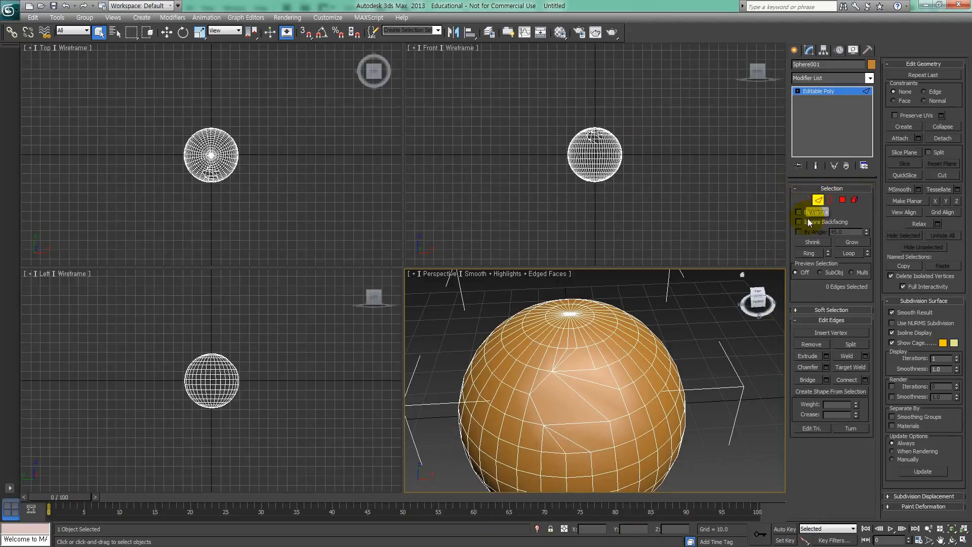
Select the whole sphere at Element level and return to Edge level.
key("1")
key("4")
key("ctrl+a")
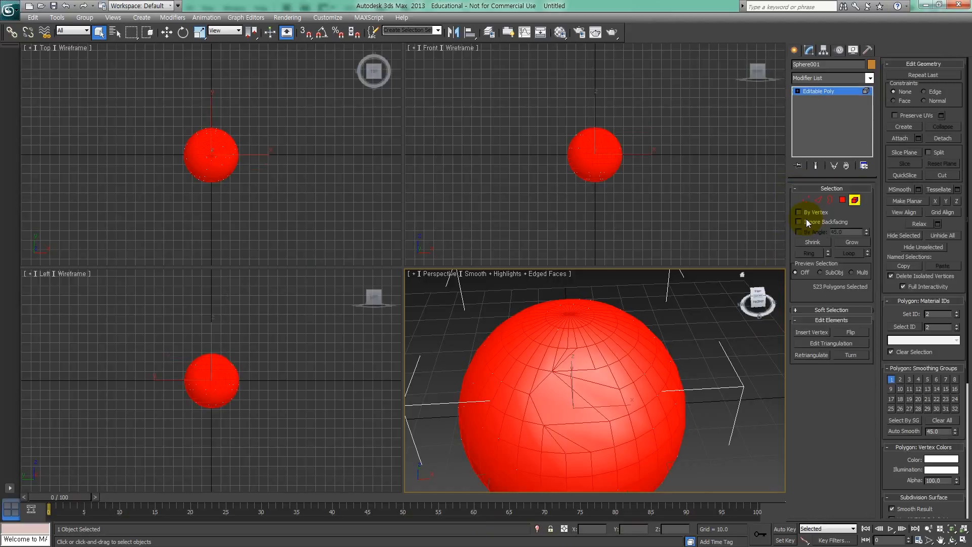
key("2")
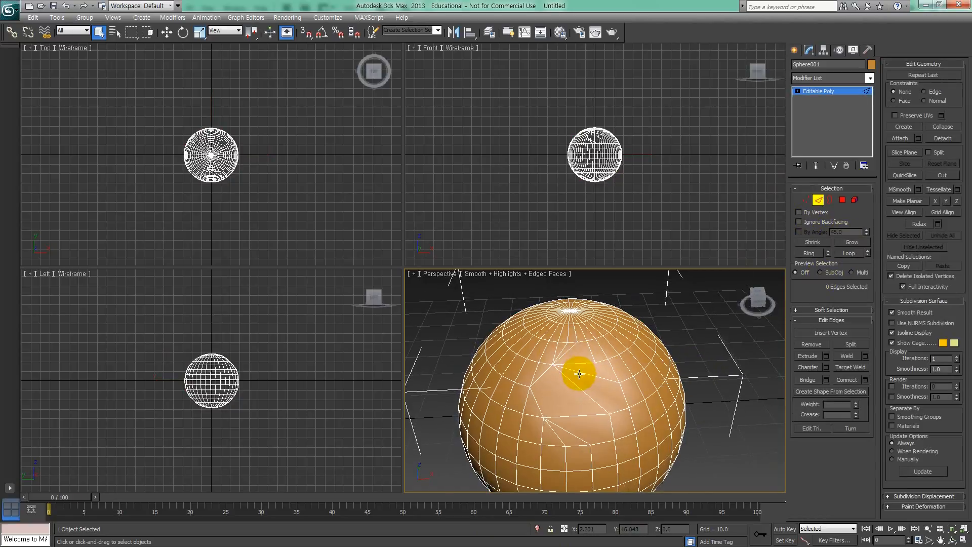
Region-select the edges across the sphere's top cap and remove them.
middle_click_drag(579, 373, 498, 287, "alt")
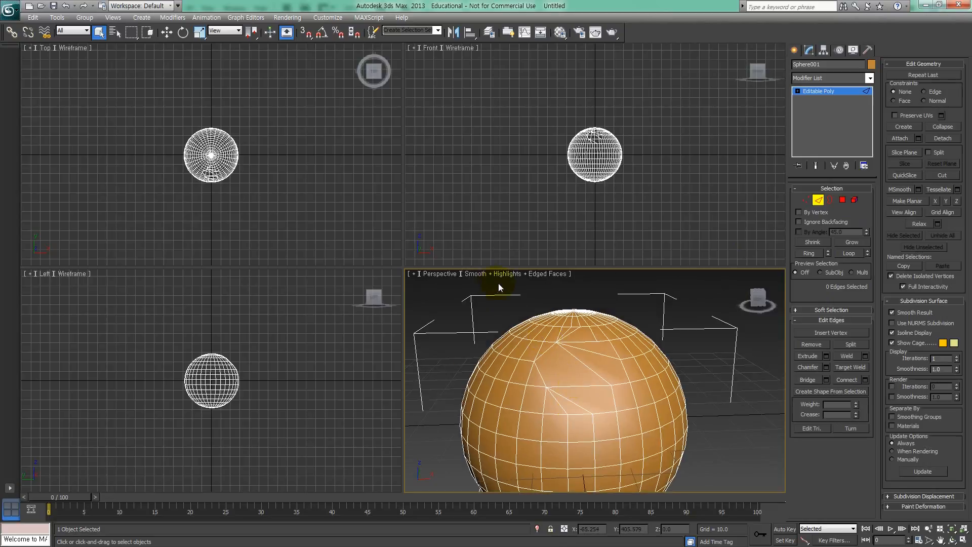
left_click_drag(489, 297, 683, 354)
middle_click_drag(693, 377, 643, 391, "alt")
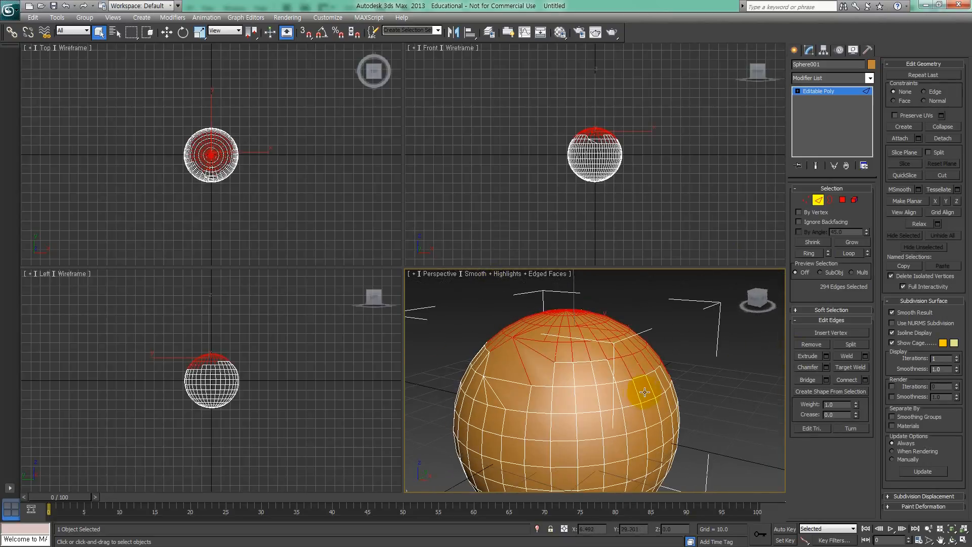
left_click(811, 344)
middle_click_drag(764, 349, 696, 380, "alt")
middle_click_drag(590, 412, 609, 393, "alt")
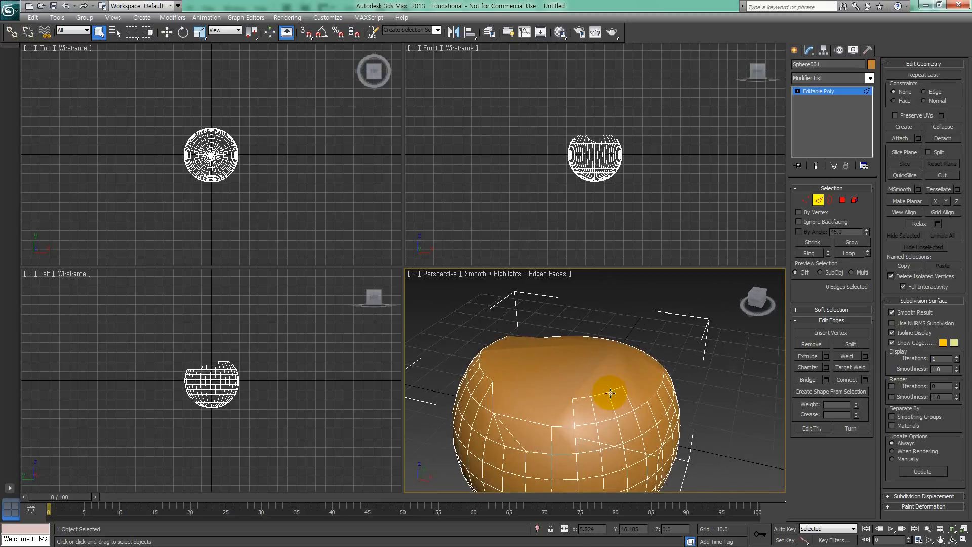
Undo the removal of the top cap edges and clear the edge selection.
key("ctrl+z")
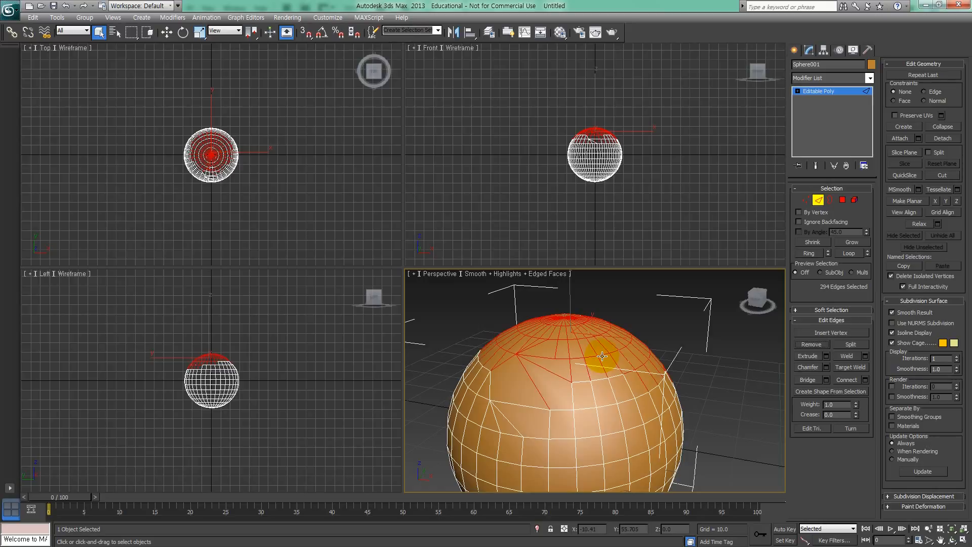
middle_click_drag(601, 394, 571, 404, "alt")
left_click(697, 341)
middle_click_drag(636, 376, 633, 369, "alt")
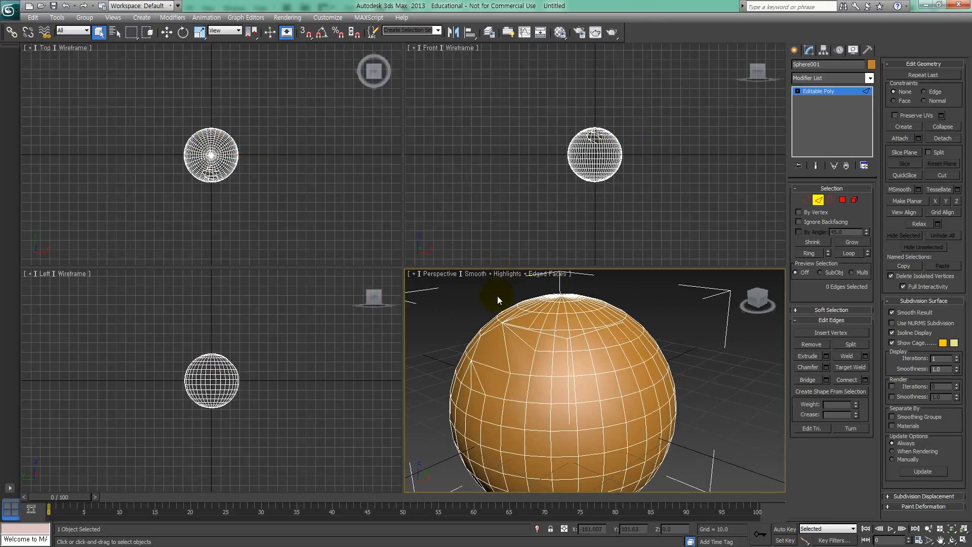
Select two vertically adjacent edges in the regular grid on the sphere's front.
mouse_move(590, 384)
middle_mouse_down("alt")
mouse_move(581, 358)
mouse_move(594, 375)
middle_mouse_up("alt")
scroll(592, 380, "up", 5)
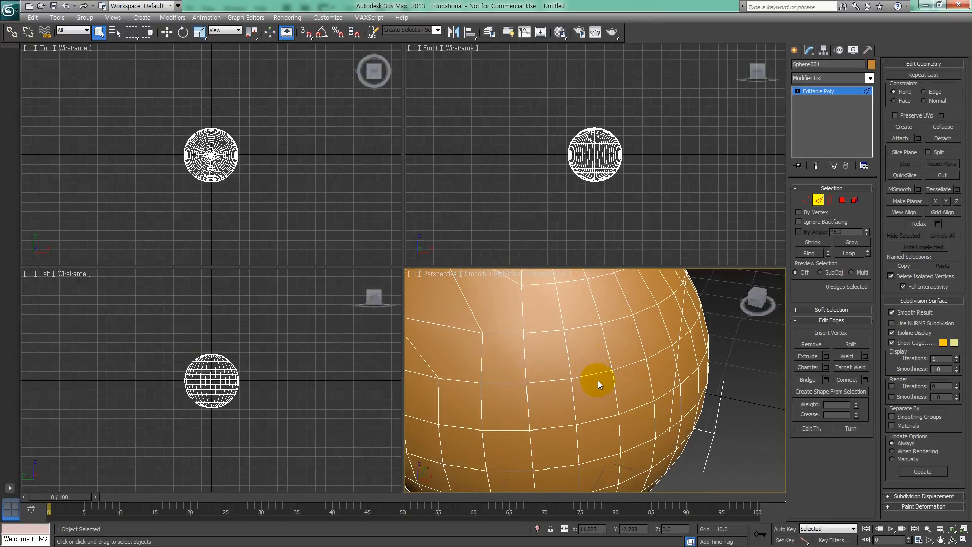
left_click(609, 356)
left_click(616, 390, "ctrl")
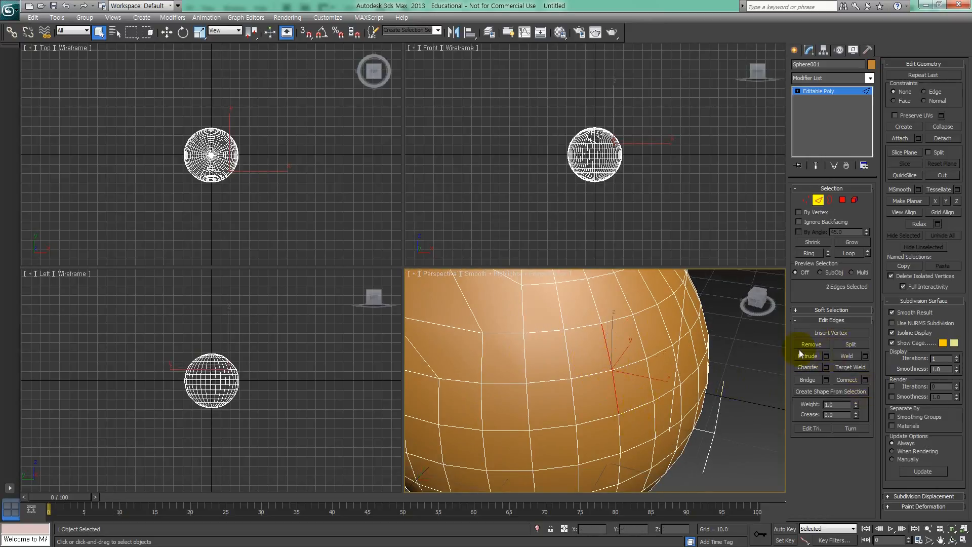
middle_click_drag(679, 417, 639, 400, "alt")
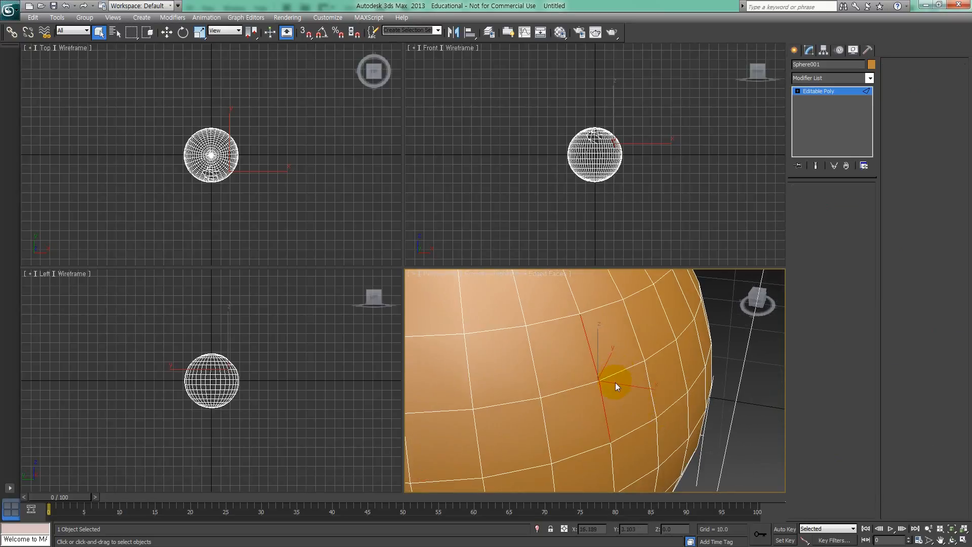
Select the four polygons around the two chosen edges at Polygon level and hide all the other polygons.
key("4")
left_click(614, 392)
left_click(576, 413, "ctrl")
left_click(564, 369, "ctrl")
left_click(610, 347, "ctrl")
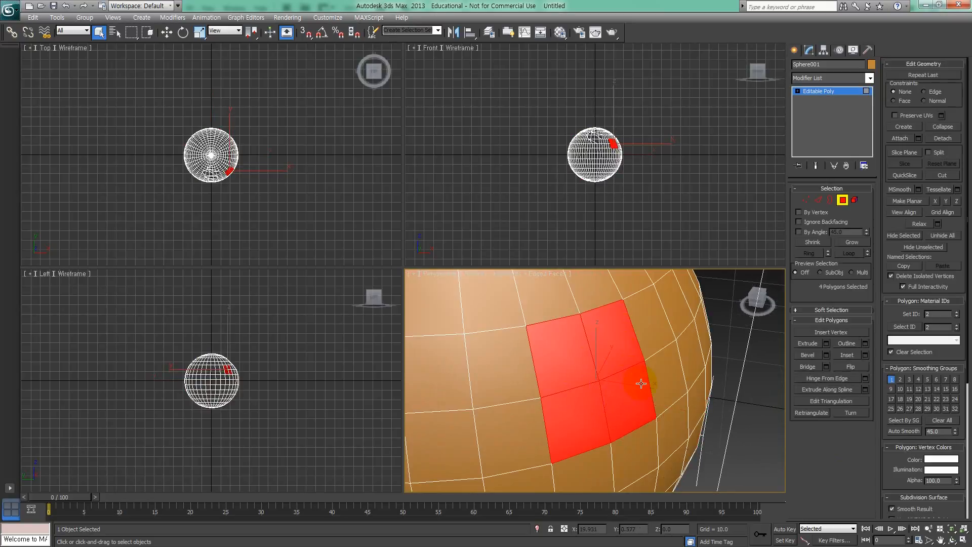
key("ctrl+i")
key("alt+h")
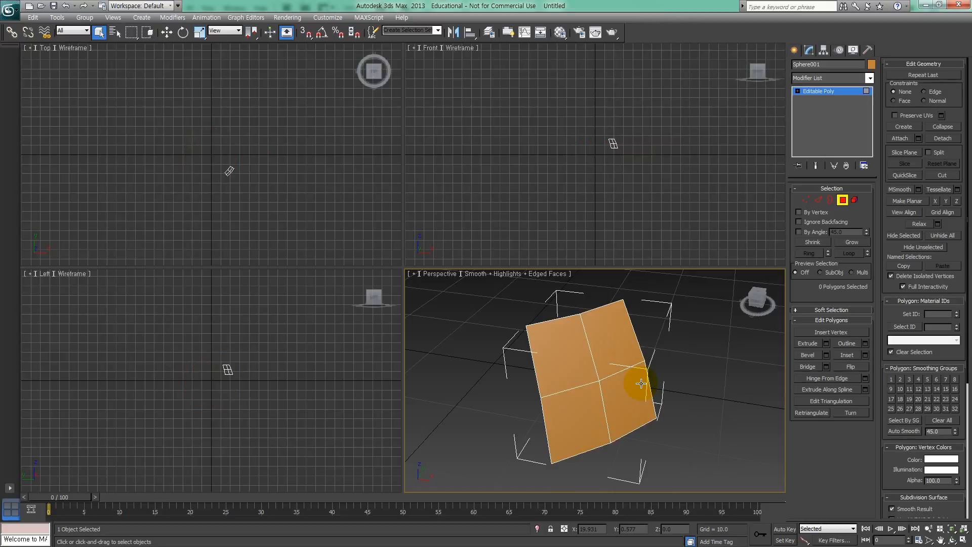
Remove the two vertical middle edges of the four-polygon patch at Edge level.
middle_click_drag(596, 390, 575, 393, "alt")
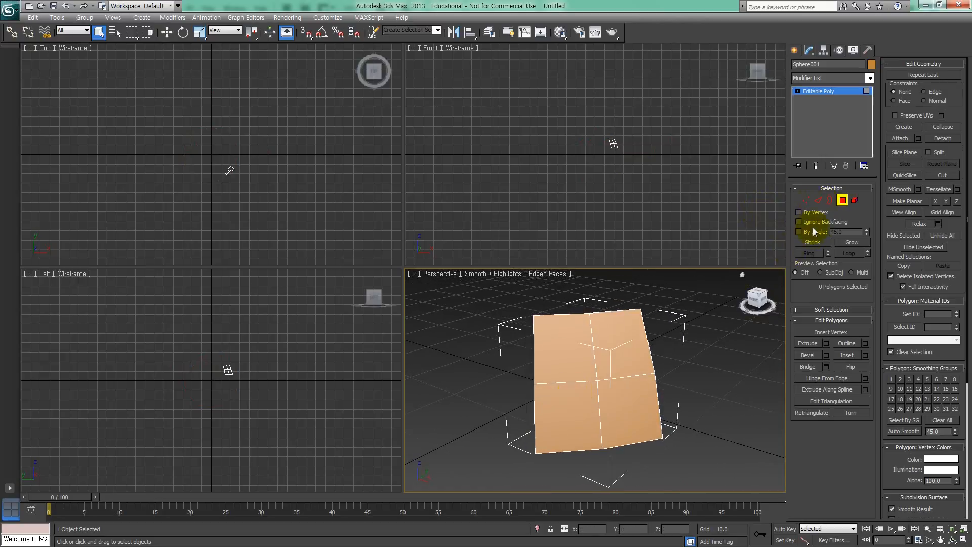
left_click(818, 200)
left_click(594, 364)
left_click(598, 398, "ctrl")
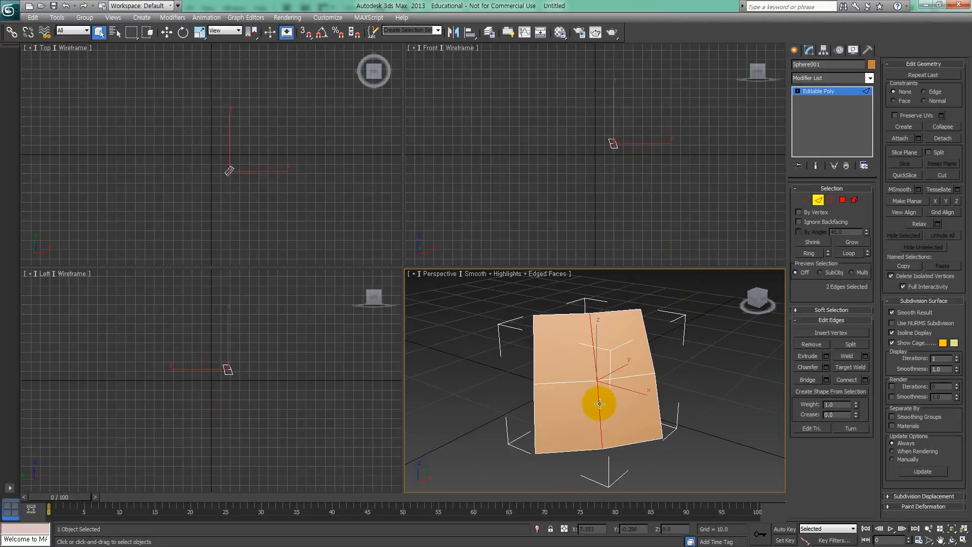
middle_click_drag(601, 402, 615, 419, "alt")
middle_click_drag(599, 374, 599, 380, "alt")
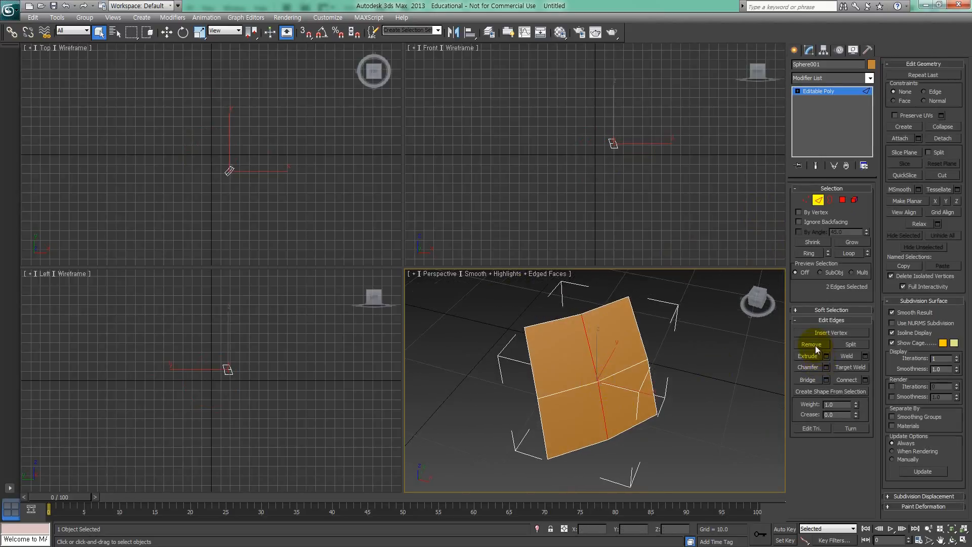
left_click(811, 344)
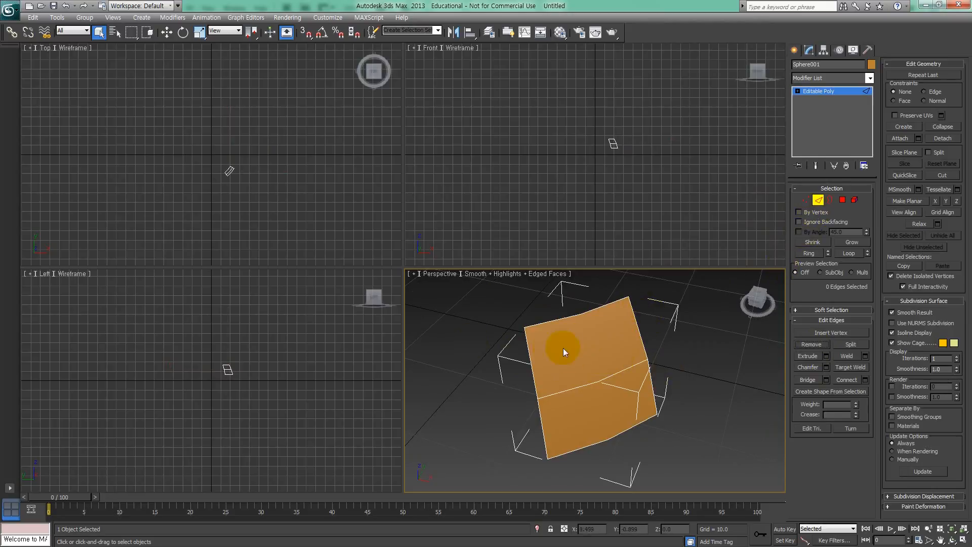
Undo the removal of the patch's middle edges and remove the same two edges again.
key("ctrl+z")
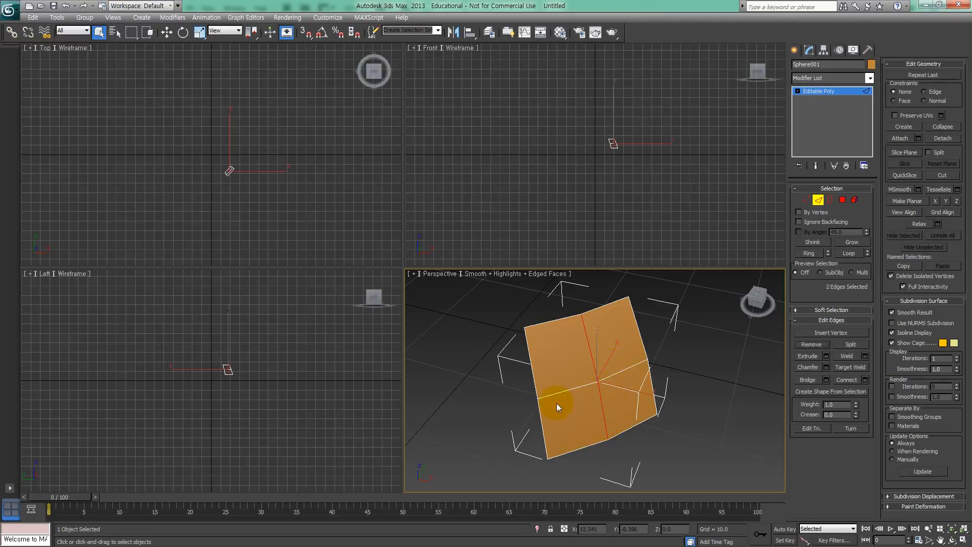
left_click(811, 344)
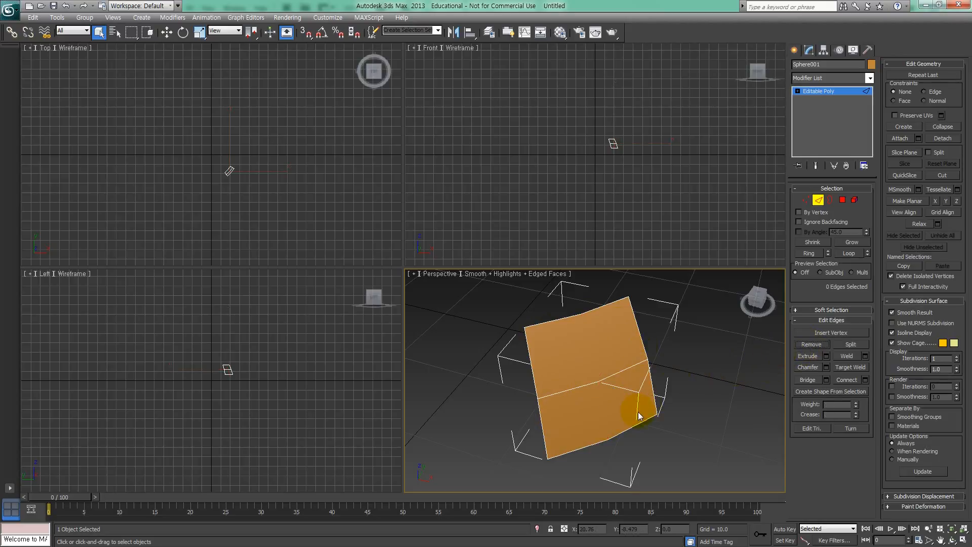
Region-select the patch's middle column at Vertex level, clear the selection, and inspect the vertices along the removed edges.
left_click(803, 199)
left_click_drag(575, 308, 625, 460)
left_click(626, 461)
mouse_move(632, 456)
middle_mouse_down("alt")
mouse_move(613, 432)
mouse_move(611, 445)
mouse_move(626, 450)
middle_mouse_up("alt")
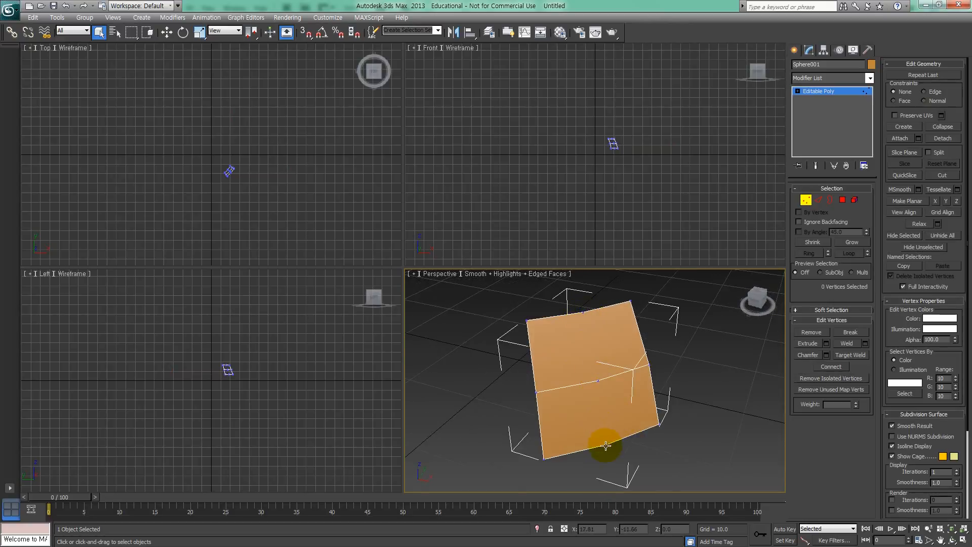
middle_click_drag(611, 445, 598, 443, "alt")
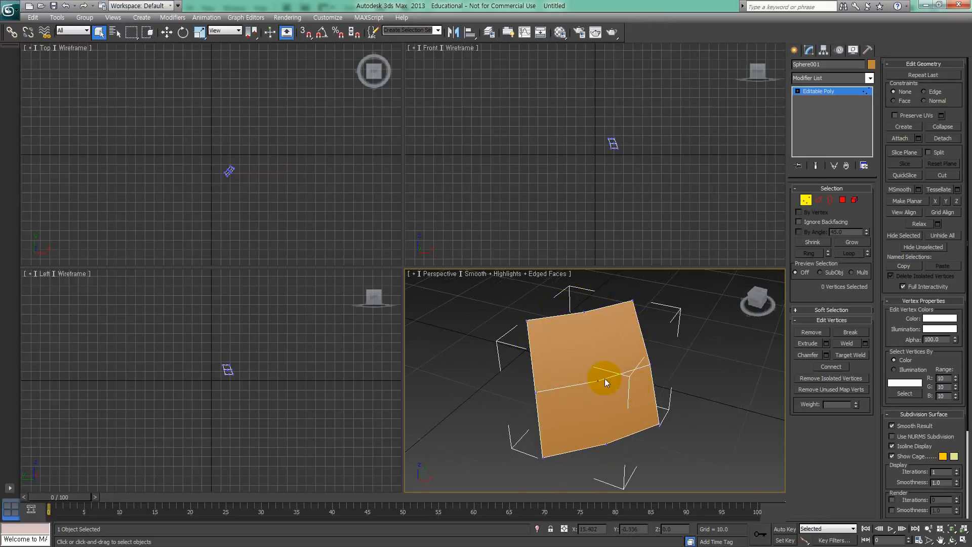
Remove the leftover vertices along the patch's middle column at Vertex level, and undo the removal.
left_click(588, 422)
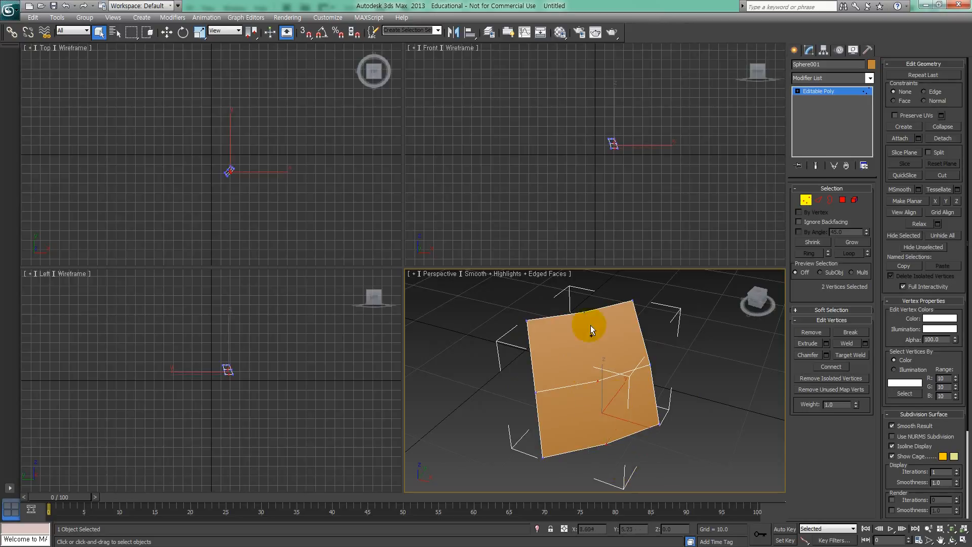
left_click(808, 332)
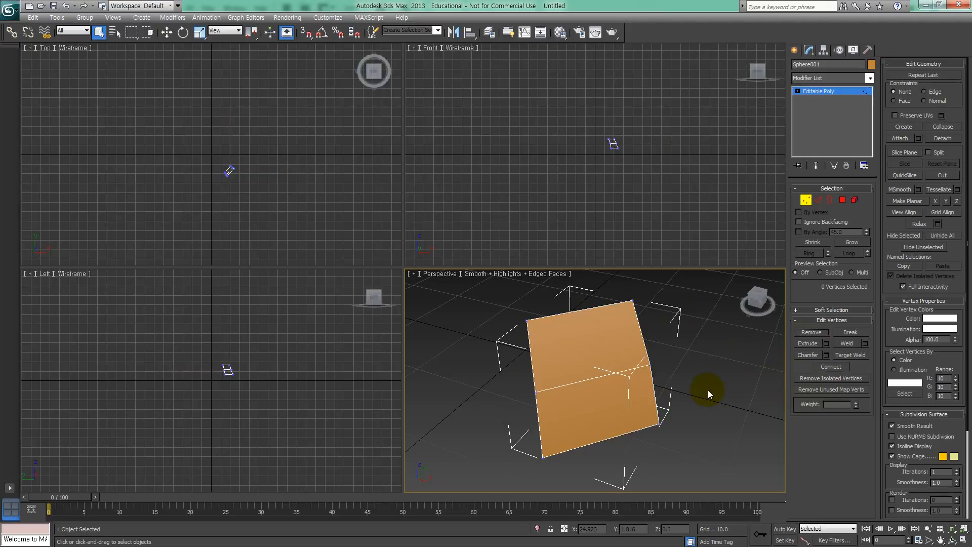
key("ctrl+z")
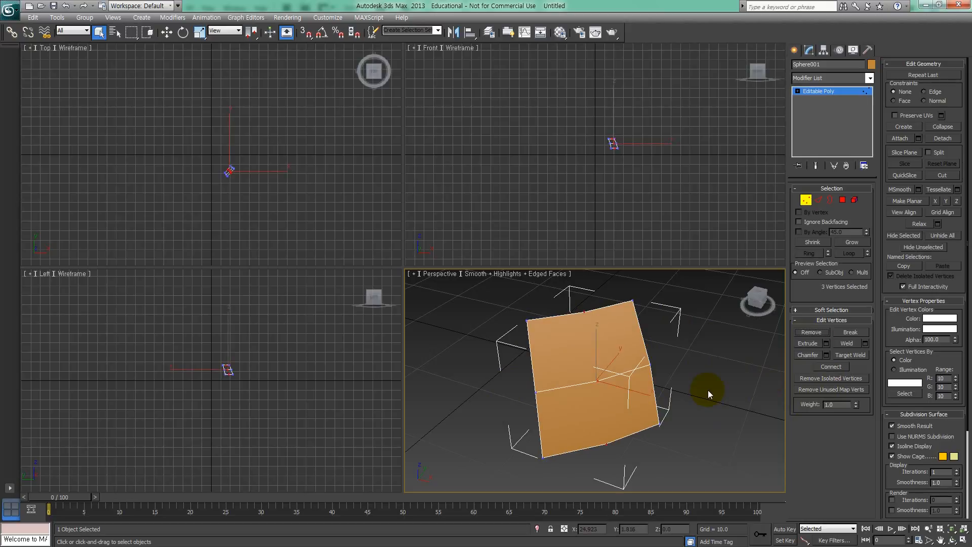
key("ctrl+z")
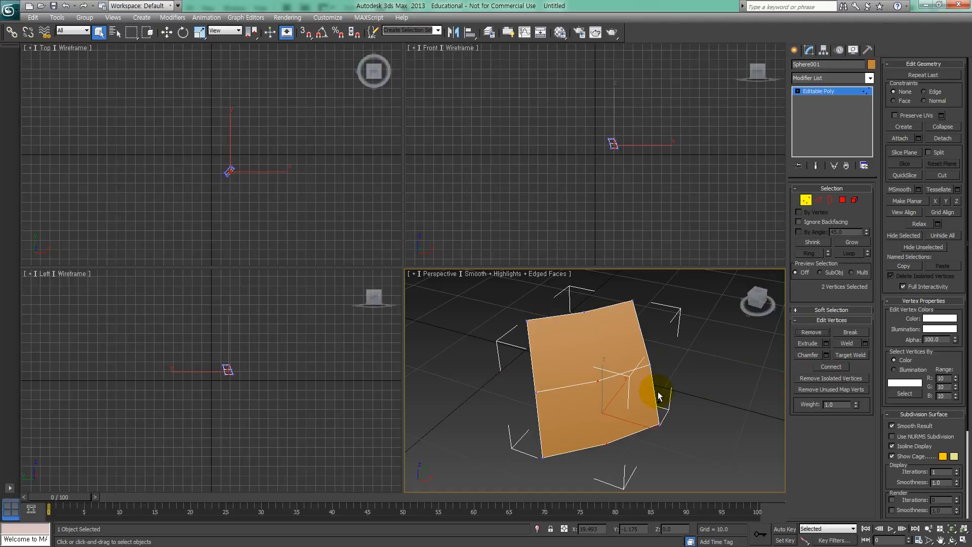
key("ctrl+z")
key("ctrl+z")
key("ctrl+z")
key("ctrl+z")
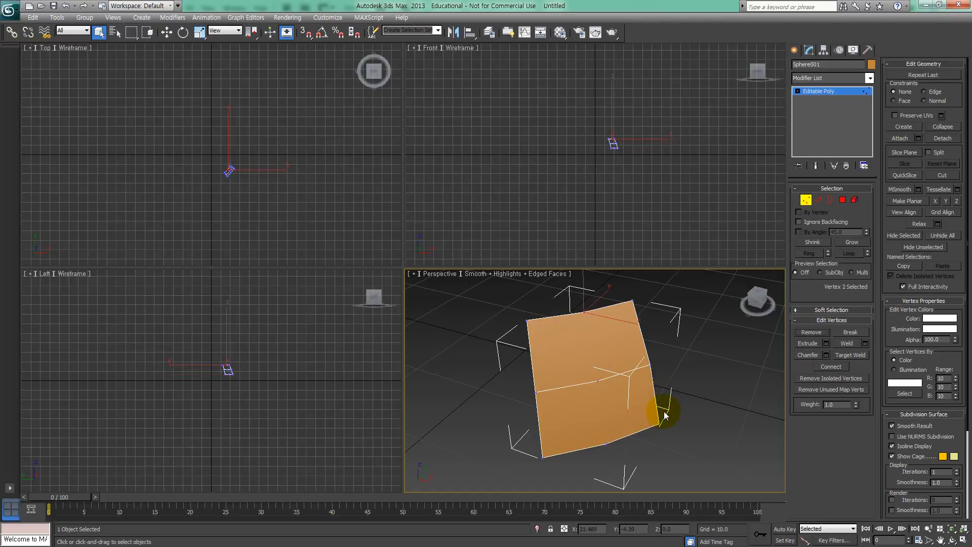
Restore the two middle edges, remove them together with their vertices at Edge level, and check the patch at Vertex level.
key("ctrl+shift+e")
middle_click_drag(633, 390, 610, 404)
key("2")
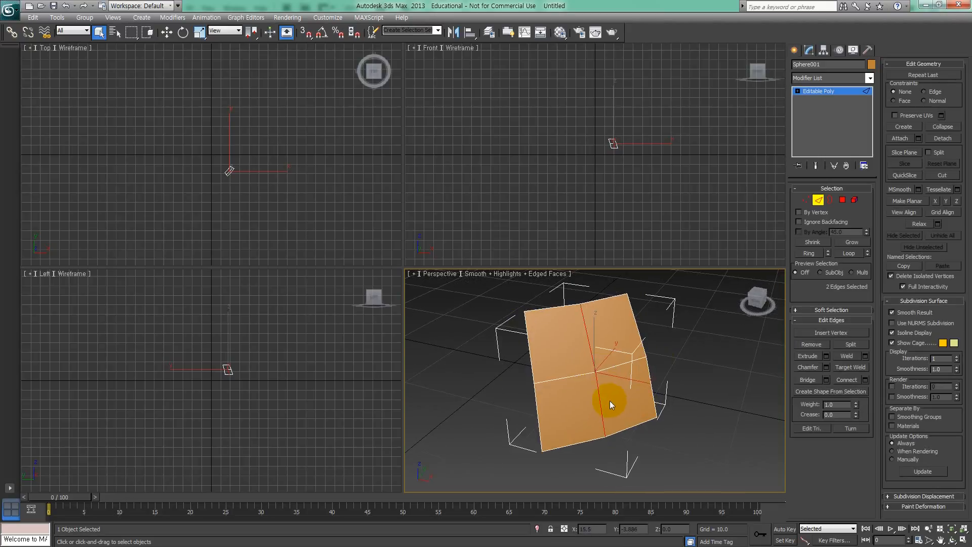
left_click(805, 345)
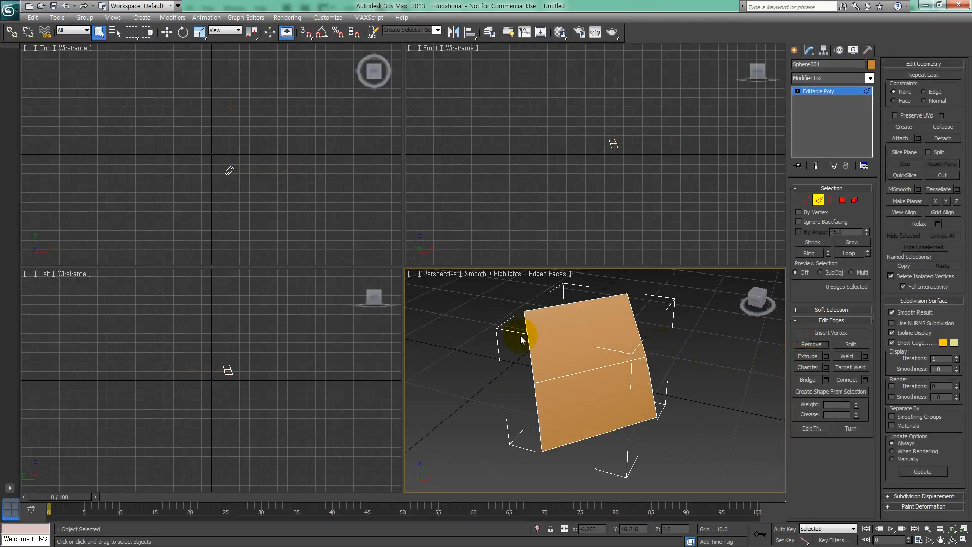
left_click(806, 200)
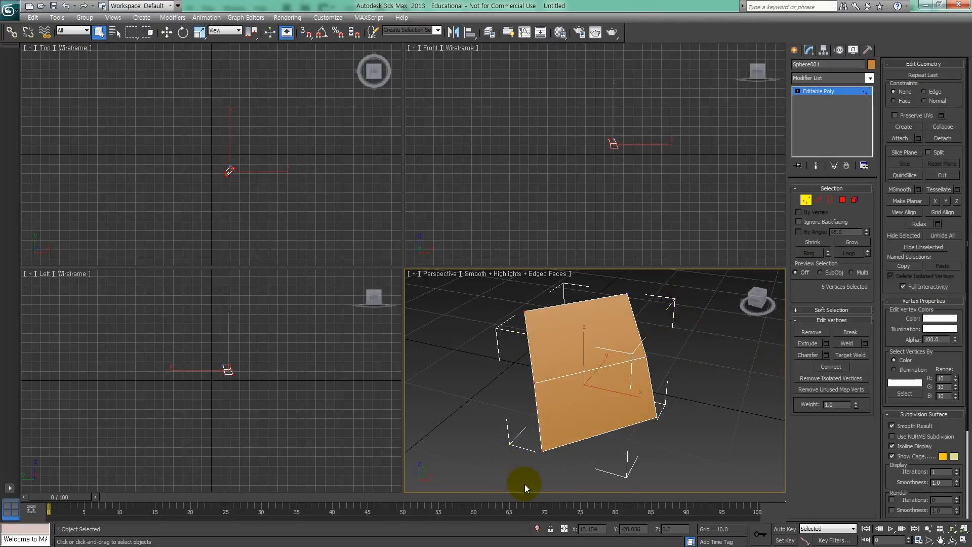
Switch to the Photoshop notes and underline the word Remove in the edge line.
key("alt+Tab")
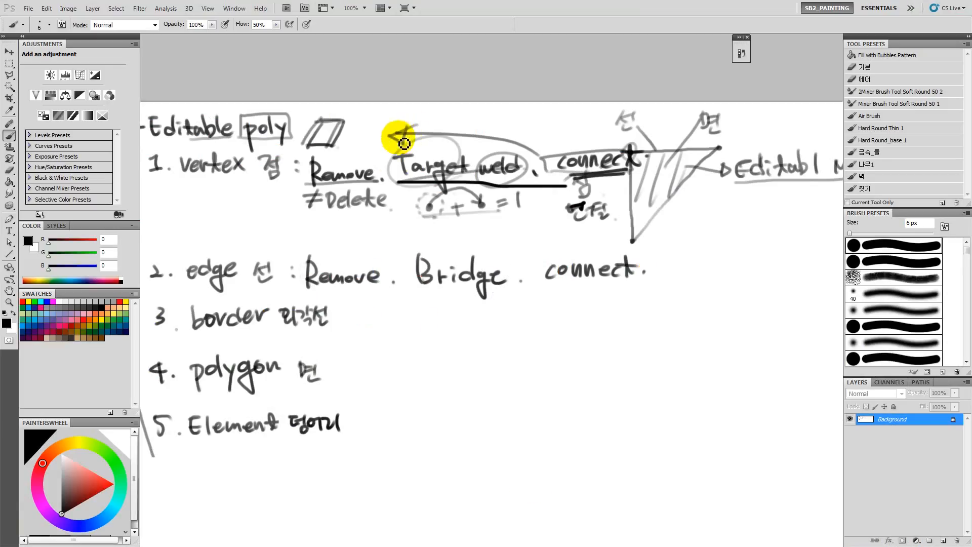
left_click_drag(411, 220, 479, 219)
left_click_drag(369, 286, 445, 285)
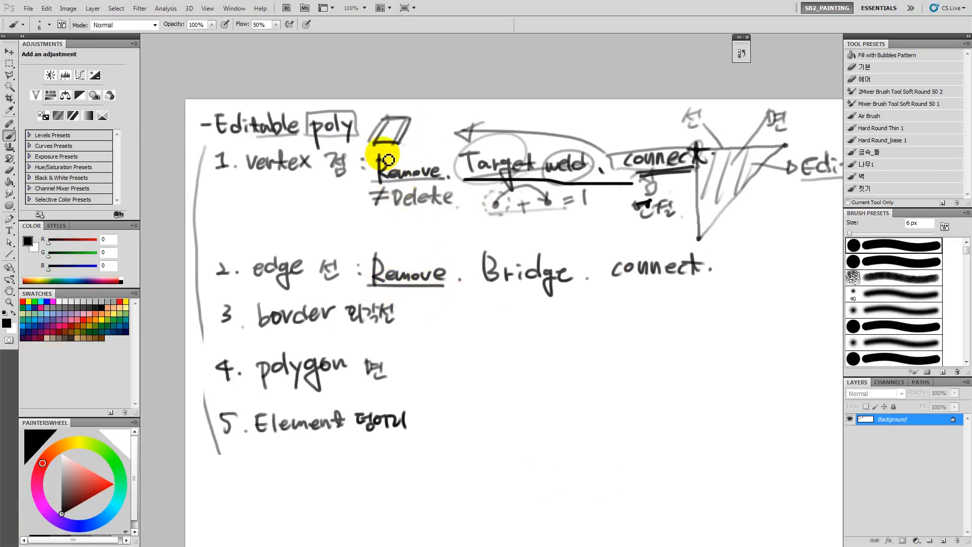
left_click_drag(386, 282, 385, 282)
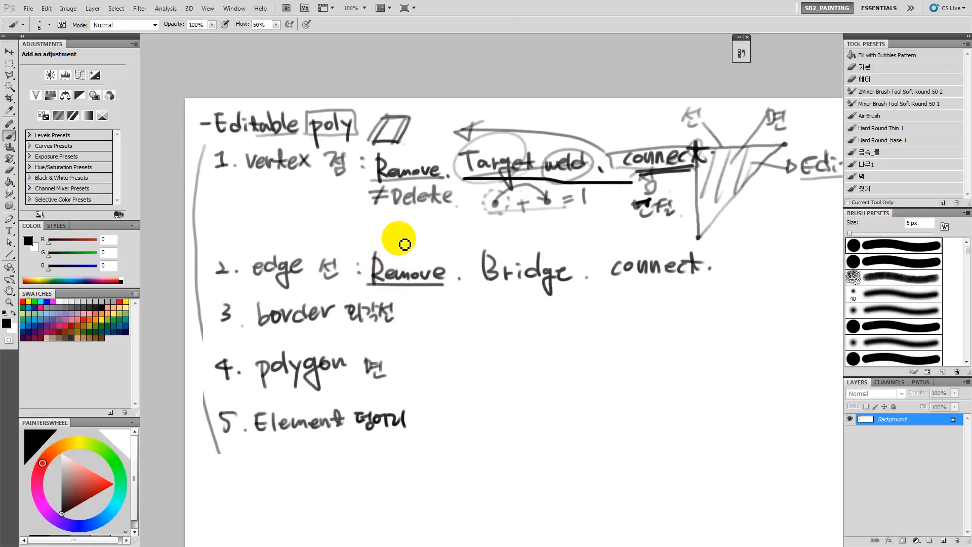
Mark up the edge notes by writing "ctrl +" under Remove, outlining both, and underlining Bridge.
mouse_move(418, 295)
left_mouse_down()
mouse_move(432, 304)
mouse_move(465, 296)
left_mouse_up()
left_click_drag(460, 292, 460, 303)
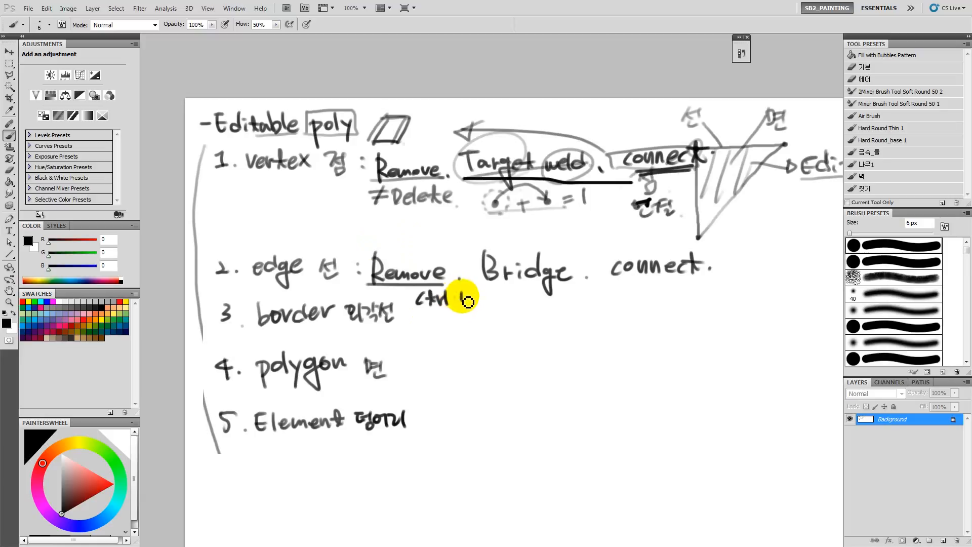
mouse_move(361, 270)
left_mouse_down()
mouse_move(424, 315)
mouse_move(462, 293)
mouse_move(436, 324)
mouse_move(397, 332)
left_mouse_up()
left_click_drag(461, 310, 549, 309)
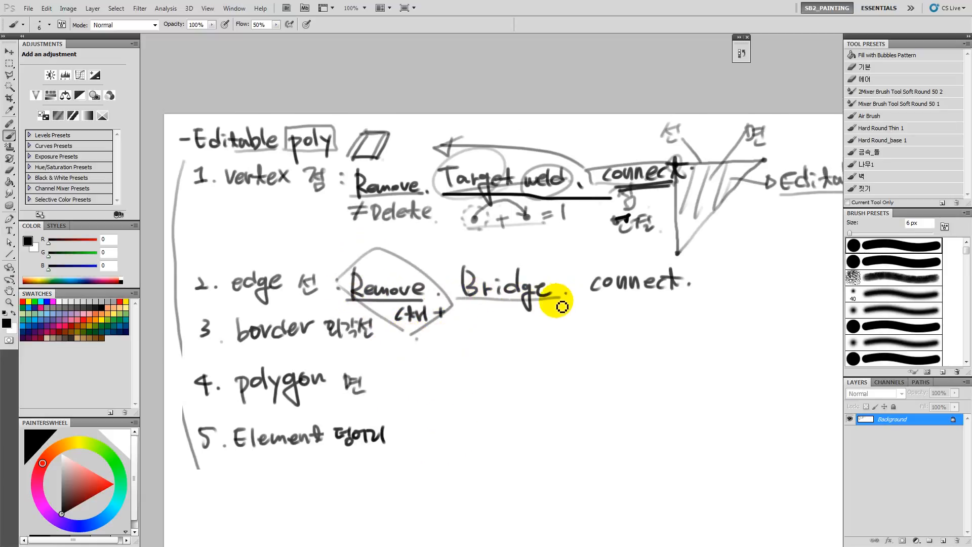
Switch back to 3ds Max and undo the patch edits until the complete sphere is restored.
key("alt+Tab")
scroll(544, 329, "down", 3)
key("ctrl+z")
key("ctrl+z")
key("ctrl+z")
key("ctrl+z")
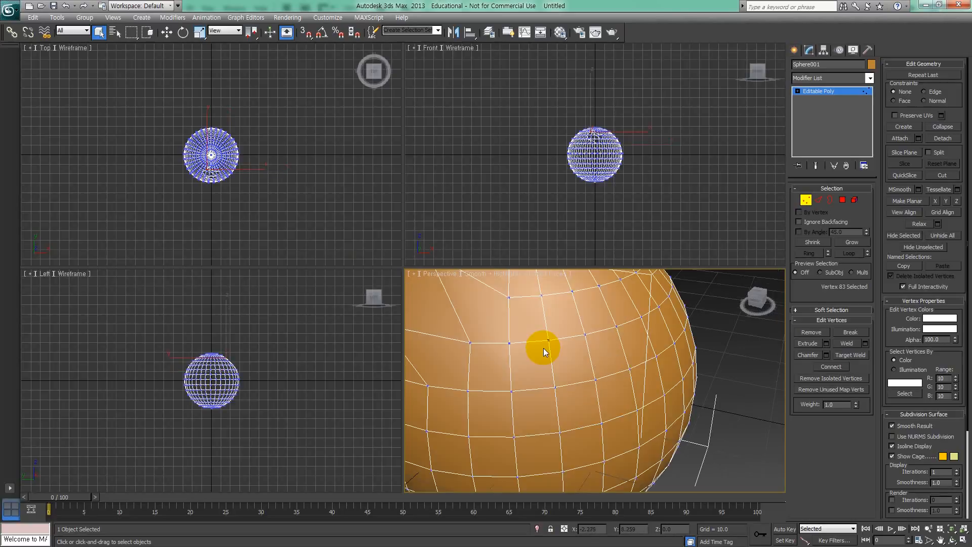
Region-select the sphere's upper cap polygons in the Front view at Polygon level and delete them to form an open bowl.
scroll(542, 347, "down", 4)
key("4")
left_click(546, 154)
scroll(539, 167, "up", 3)
left_click_drag(483, 144, 644, 205)
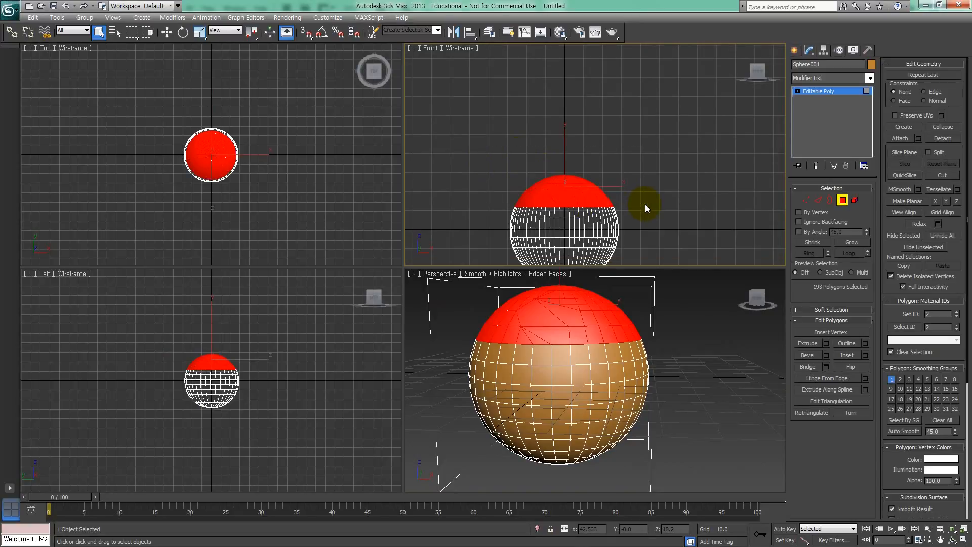
key("Delete")
left_click(647, 420)
mouse_move(757, 295)
left_mouse_down()
mouse_move(737, 323)
mouse_move(756, 299)
left_mouse_up()
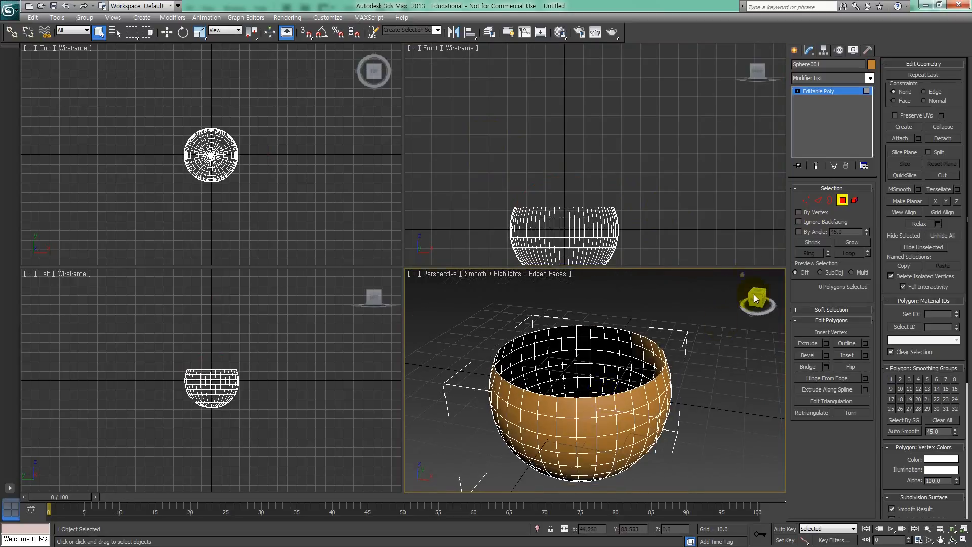
Switch to Edge level and show the Perspective view full size with its grid hidden.
left_click(818, 200)
middle_click_drag(683, 336, 673, 427, "alt")
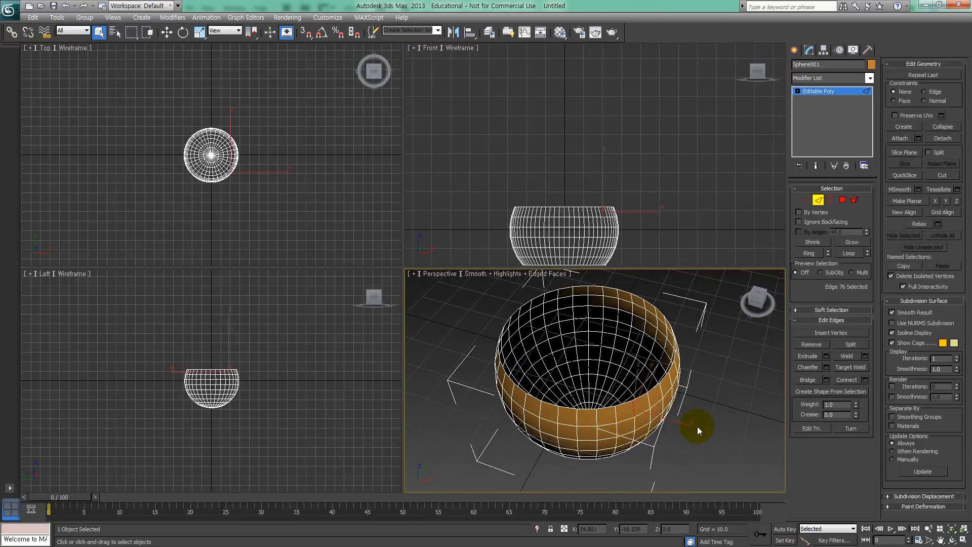
key("alt+w")
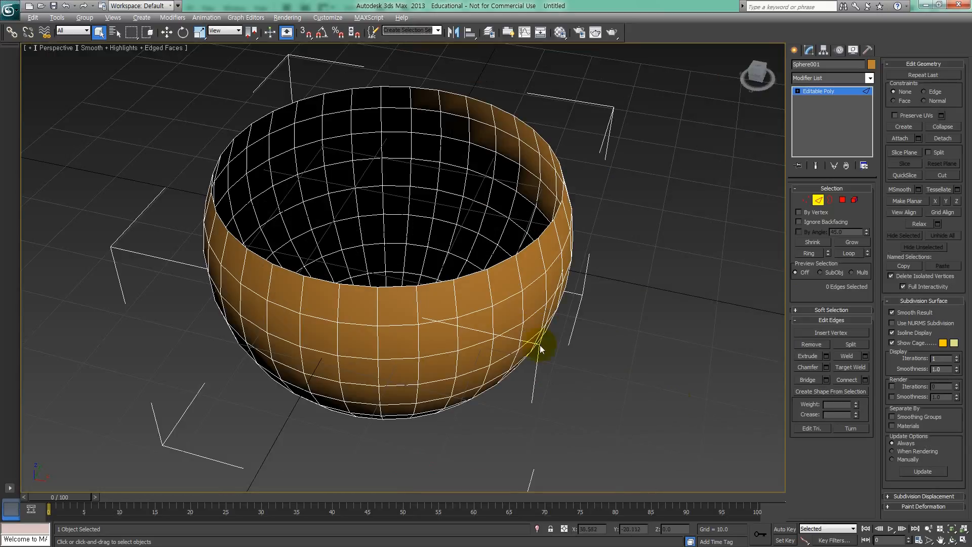
scroll(547, 363, "down", 4)
mouse_move(546, 364)
middle_mouse_down("alt")
mouse_move(551, 354)
mouse_move(555, 373)
mouse_move(556, 343)
mouse_move(548, 362)
middle_mouse_up("alt")
middle_click_drag(503, 324, 497, 363, "alt")
key("g")
middle_click_drag(379, 341, 357, 358, "alt")
Select two opposite edges on the bowl's rim and bridge them with a strip across the opening.
left_click(363, 325)
middle_click_drag(402, 334, 374, 341, "alt")
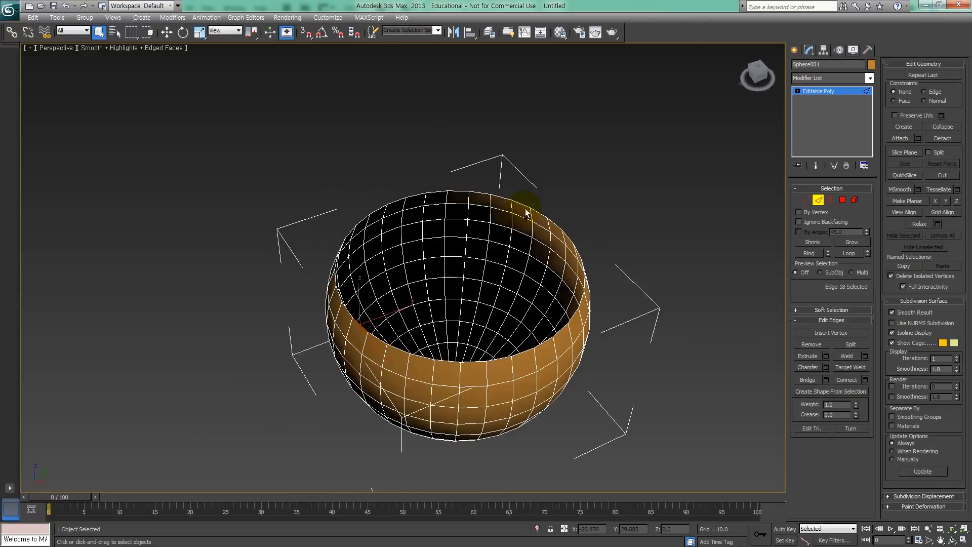
left_click(520, 206, "ctrl")
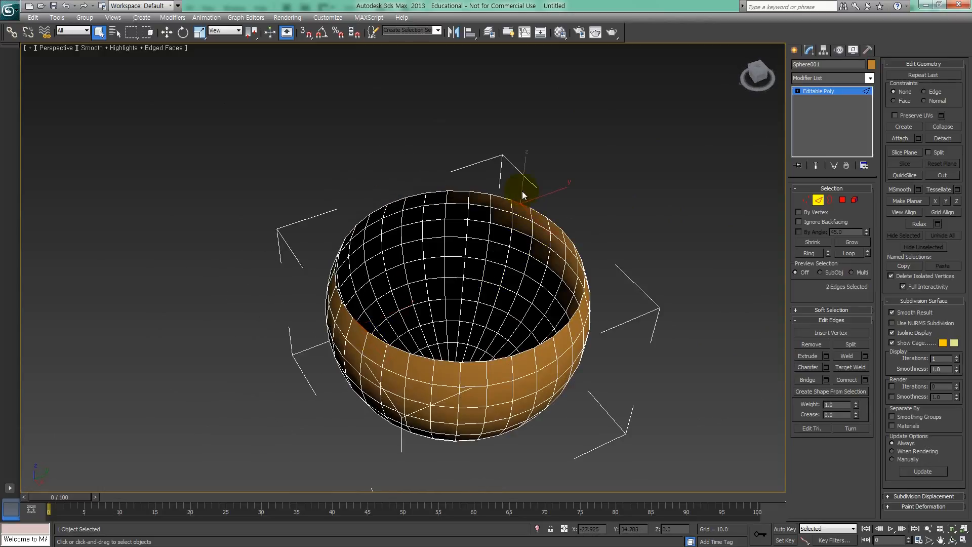
left_click(807, 380)
middle_click_drag(520, 310, 364, 317, "alt")
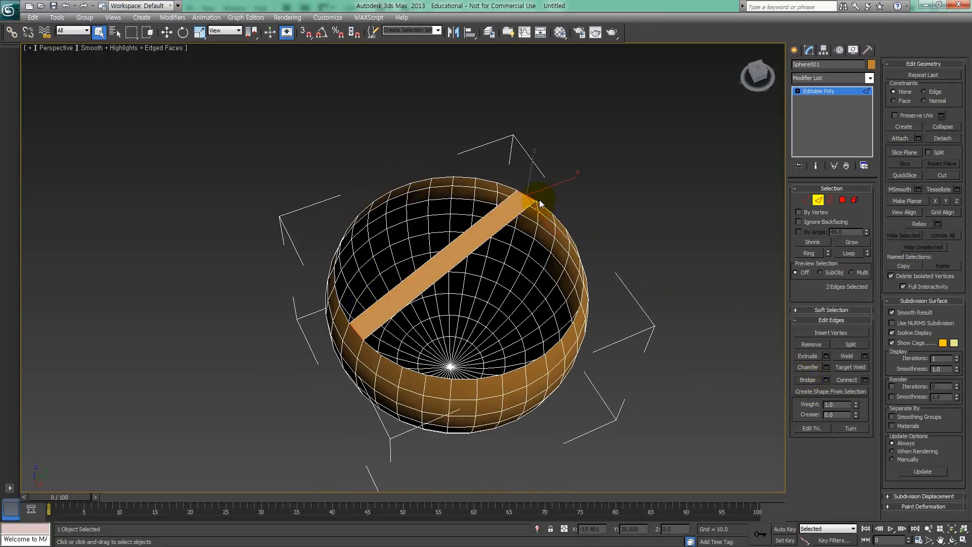
middle_click_drag(440, 329, 457, 308, "alt")
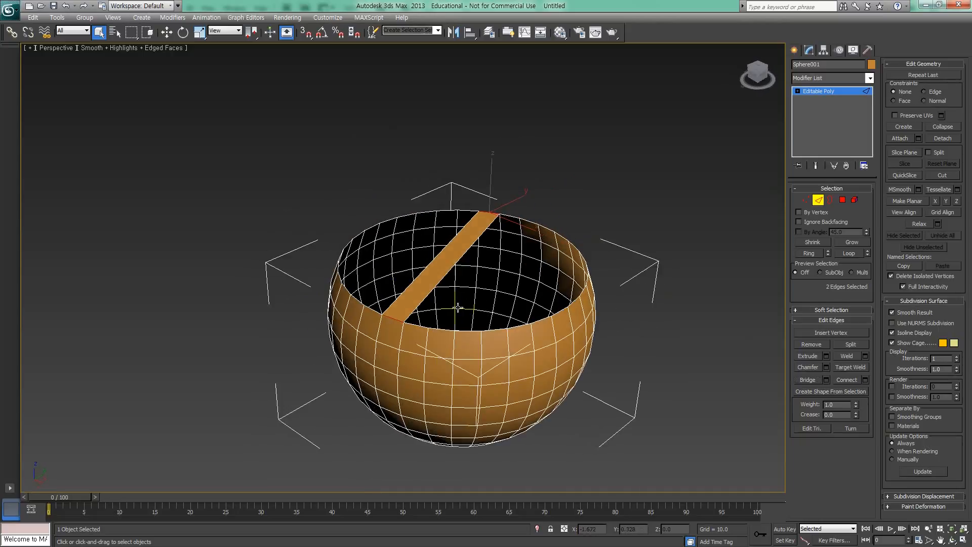
Bridge the strip's front long edge to a single edge on the front of the bowl's rim.
middle_click_drag(444, 273, 475, 324, "alt")
left_click(453, 275)
left_click(533, 357, "ctrl")
left_click(805, 380)
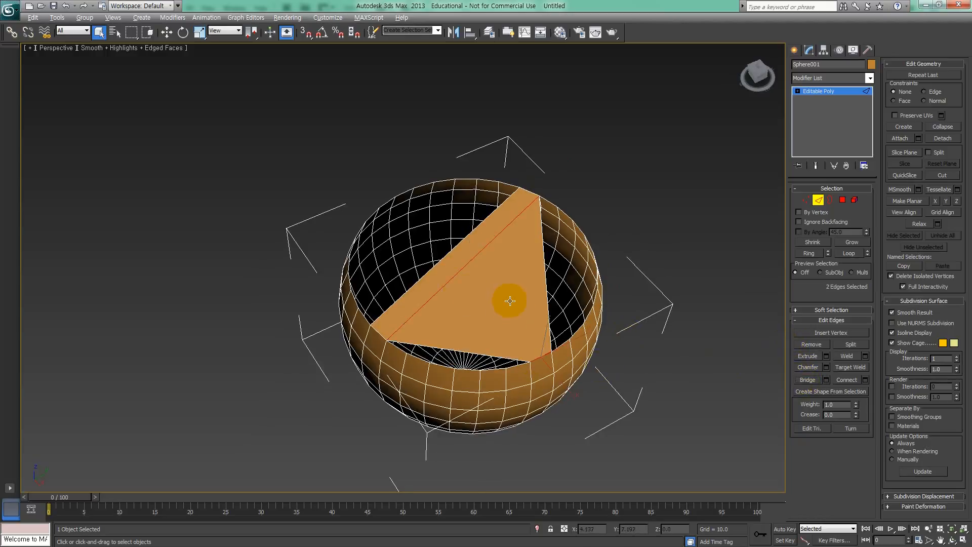
middle_click_drag(509, 301, 505, 306, "alt")
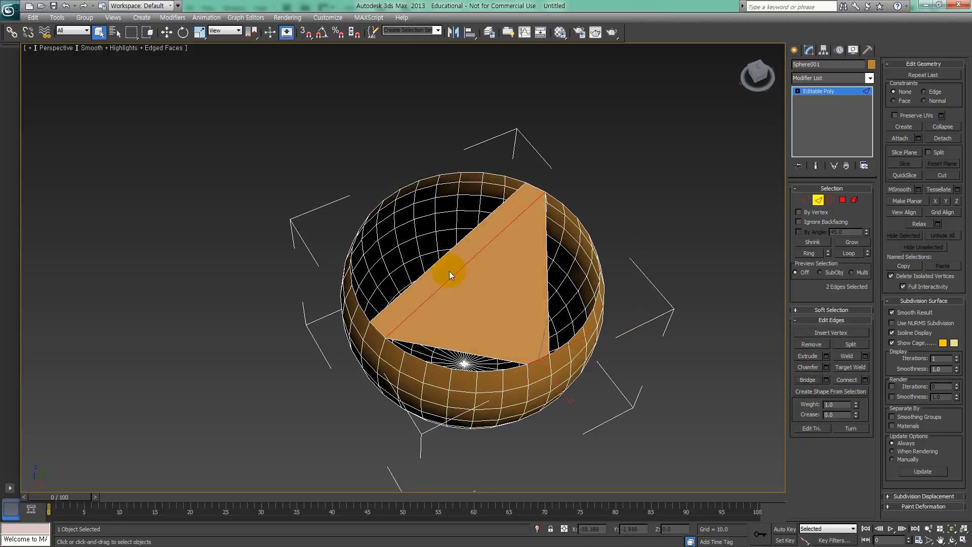
Bridge the front open edge of the large new face to a rim edge in the gap below it.
left_click(455, 352)
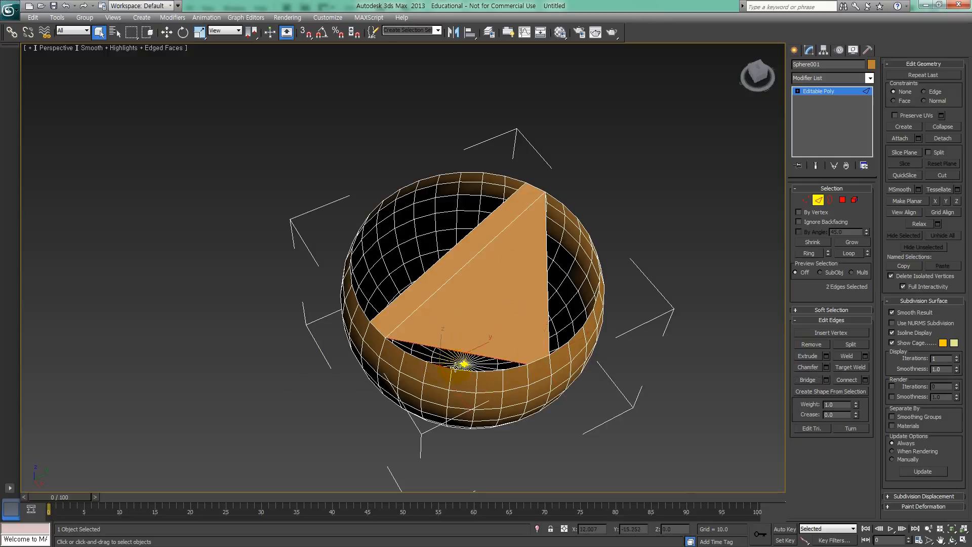
middle_click_drag(636, 344, 477, 305)
scroll(496, 308, "up", 5)
Try to bridge the large face's remaining open edge to the rim edge directly adjoining it.
left_click(534, 340)
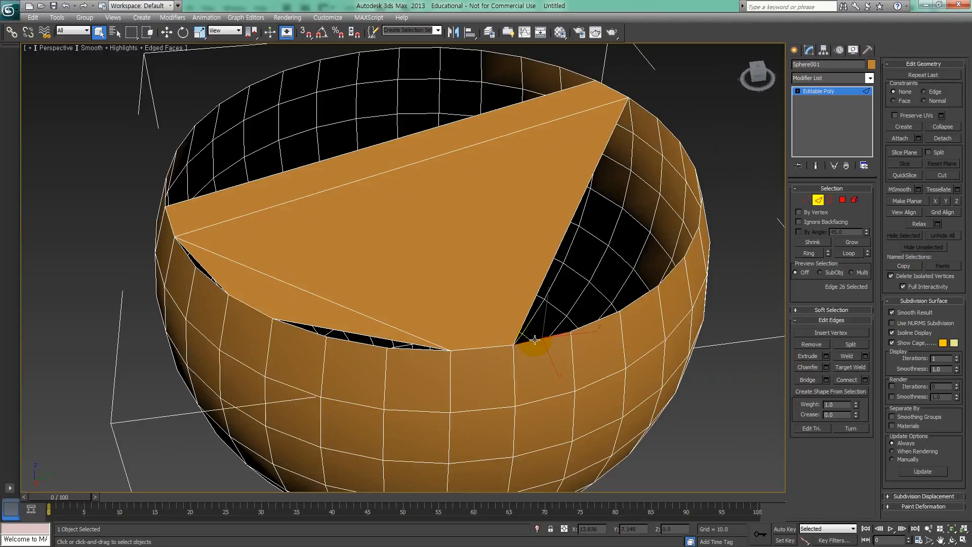
left_click(527, 315, "ctrl")
left_click(803, 379)
left_click(803, 378)
left_click(804, 379)
left_click(804, 378)
Bridge the large face's remaining open edge to a rim edge farther along the gap, and clear the selection.
middle_click_drag(637, 316, 573, 313)
scroll(564, 324, "down", 3)
left_click(492, 312)
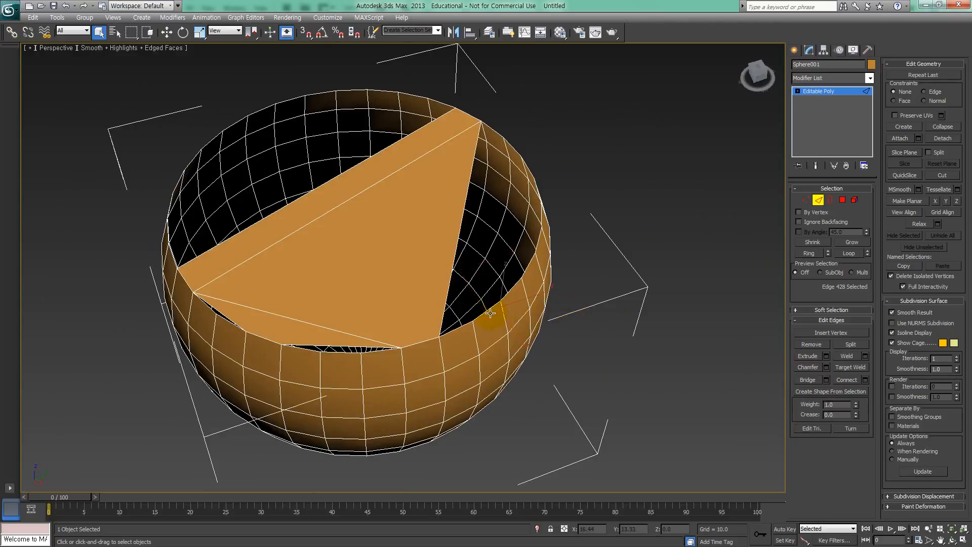
left_click(447, 301, "ctrl")
left_click(805, 379)
middle_click_drag(563, 339, 527, 341, "alt")
middle_click_drag(552, 274, 643, 318, "alt")
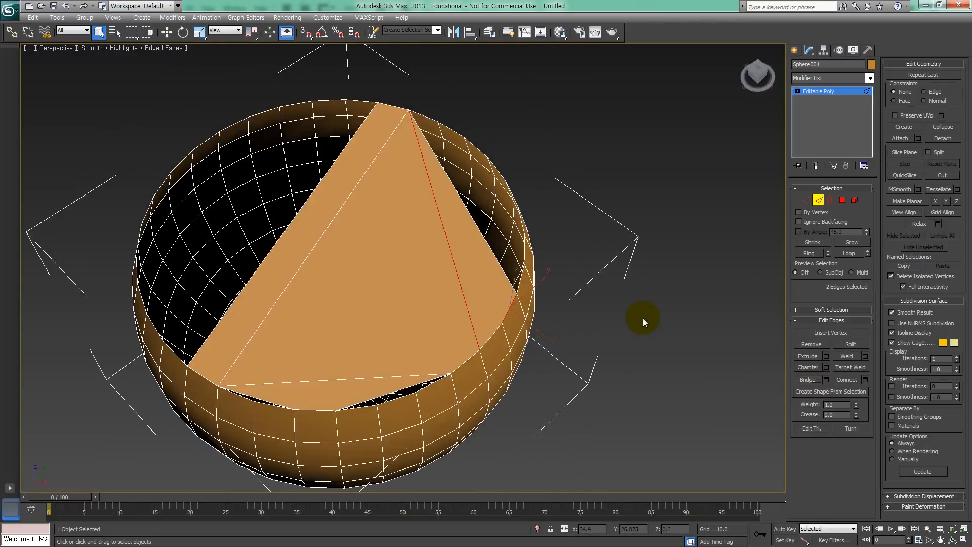
scroll(643, 318, "down", 2)
left_click(598, 263)
middle_click_drag(597, 263, 559, 296, "alt")
Switch to the Photoshop notes and underline the word connect in the edge line.
key("alt+Tab")
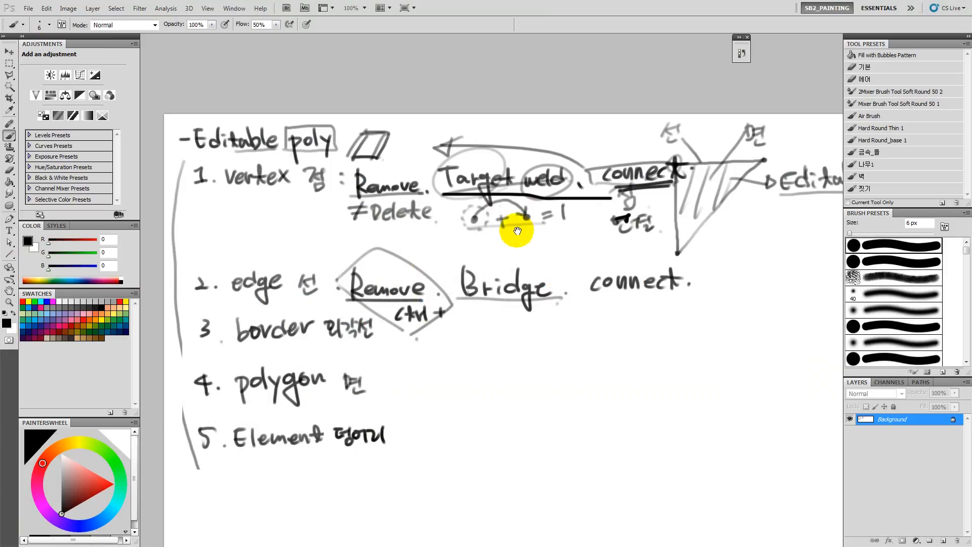
left_click_drag(517, 230, 451, 236)
left_click_drag(587, 312, 527, 310)
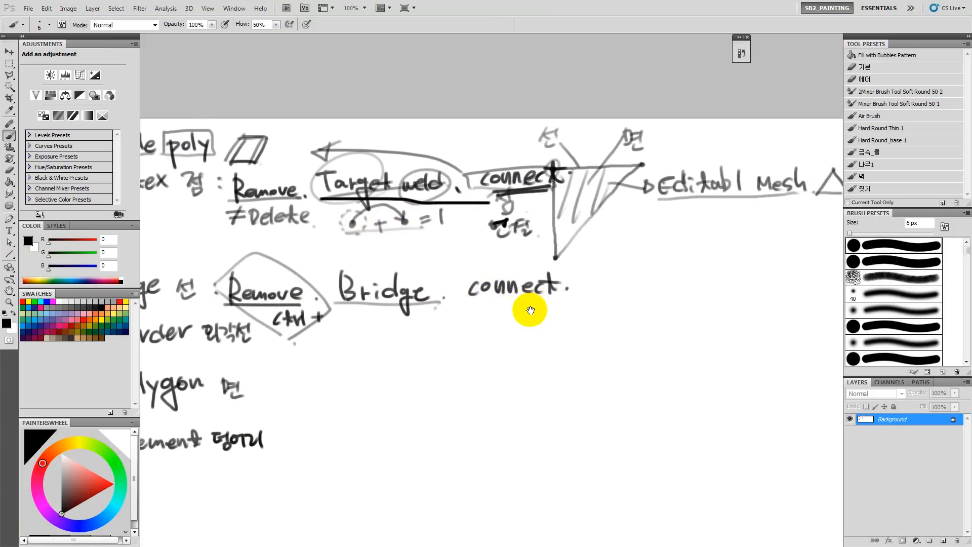
mouse_move(463, 304)
left_mouse_down()
mouse_move(559, 304)
mouse_move(560, 316)
left_mouse_up()
Switch back to 3ds Max and select two neighbouring vertical edges on the bowl's front wall.
key("alt+Tab")
middle_click_drag(482, 278, 531, 310, "alt")
scroll(507, 288, "up", 3)
left_click(527, 317)
left_click(570, 317, "ctrl")
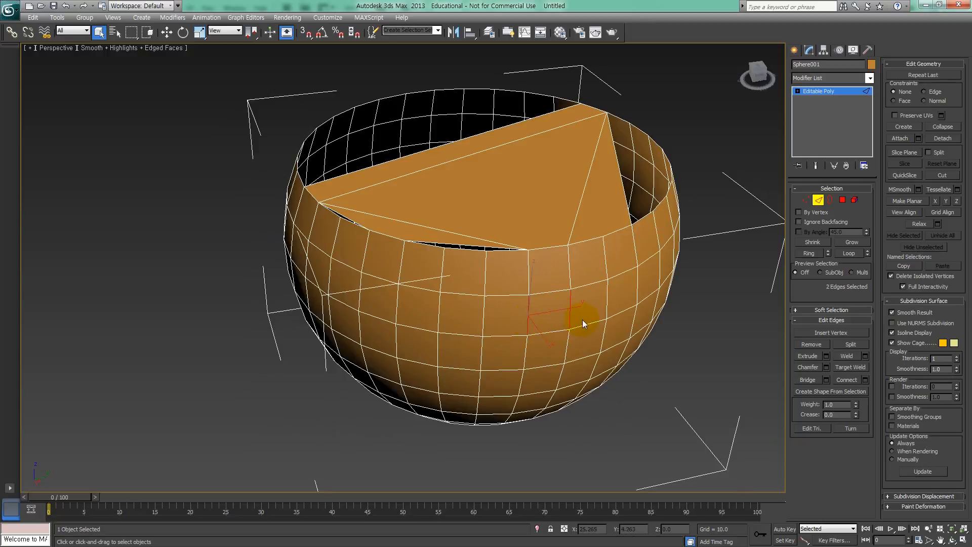
middle_click_drag(582, 320, 555, 320)
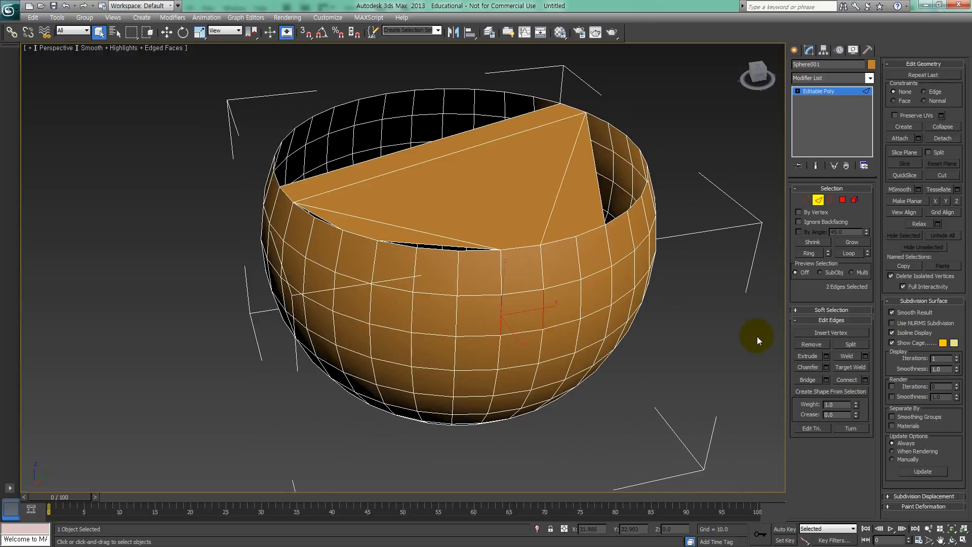
Connect the two selected wall edges with a new edge, undo it, and repeat the connection and undo at closer range.
left_click(842, 379)
middle_click_drag(516, 300, 539, 284, "alt")
key("ctrl+z")
scroll(554, 309, "up", 6)
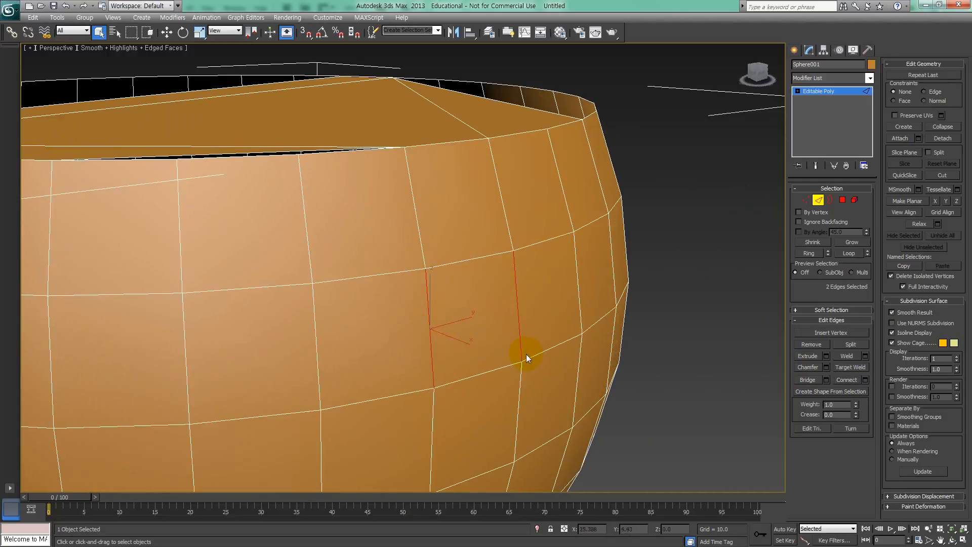
left_click(844, 379)
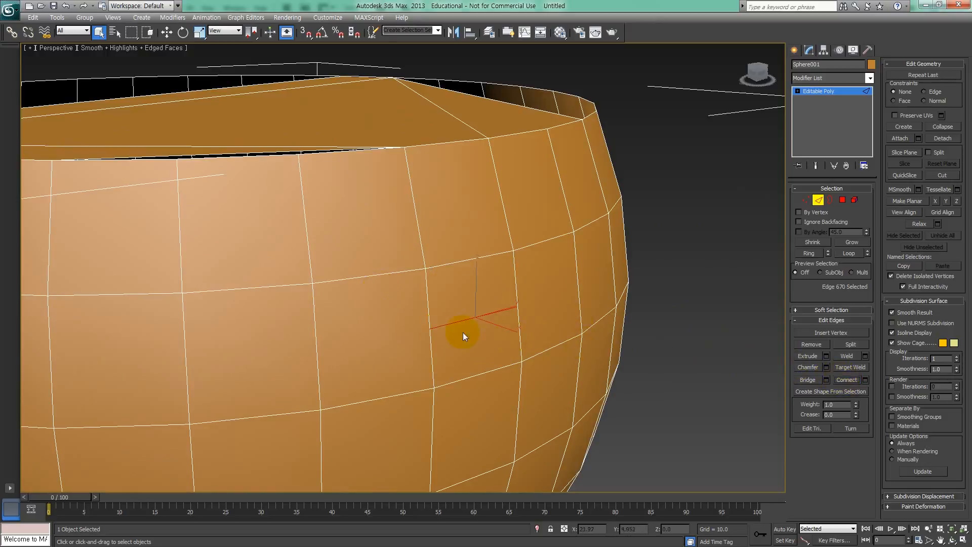
key("ctrl+z")
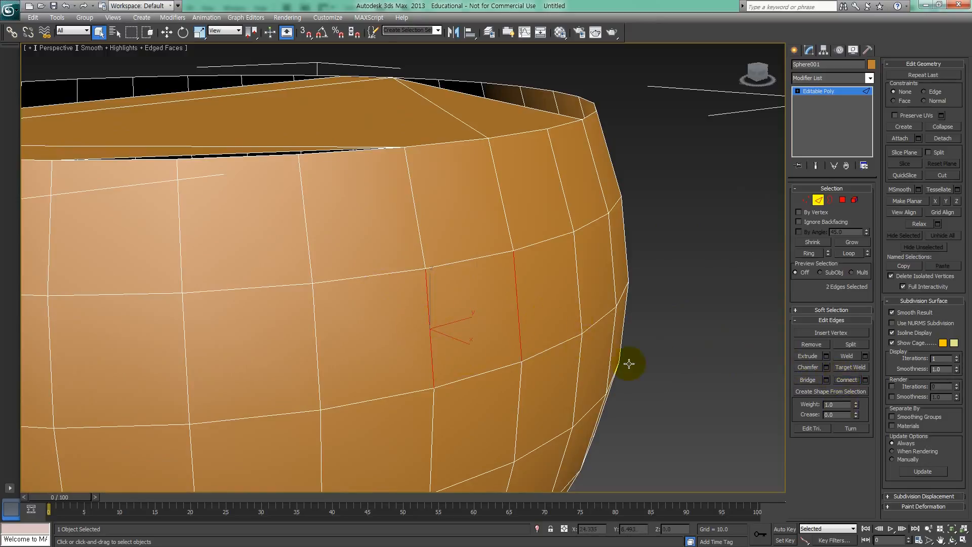
Connect the two selected wall edges, and connect the lower segment of the split edge to the neighbouring vertical edge.
left_click(850, 381)
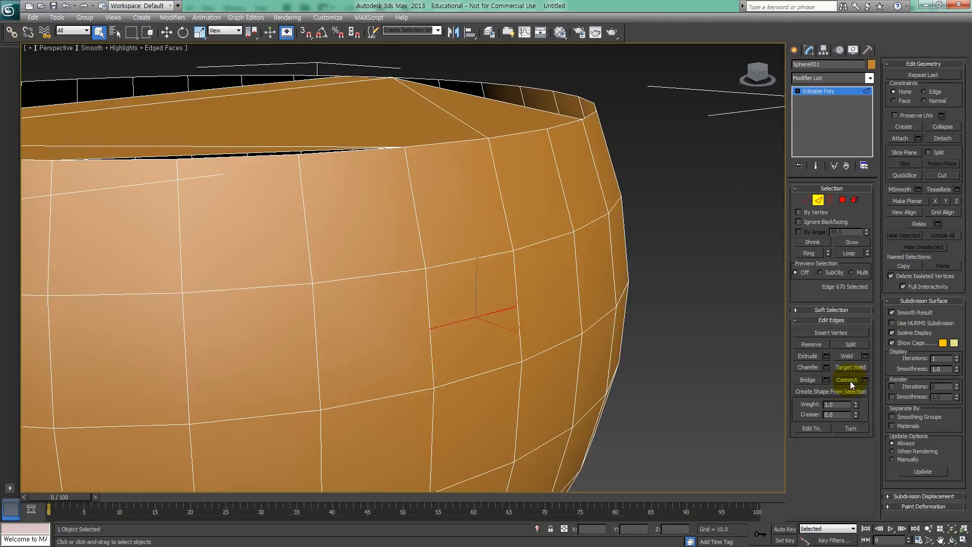
middle_click_drag(489, 338, 448, 329, "alt")
middle_click_drag(527, 336, 433, 334, "alt")
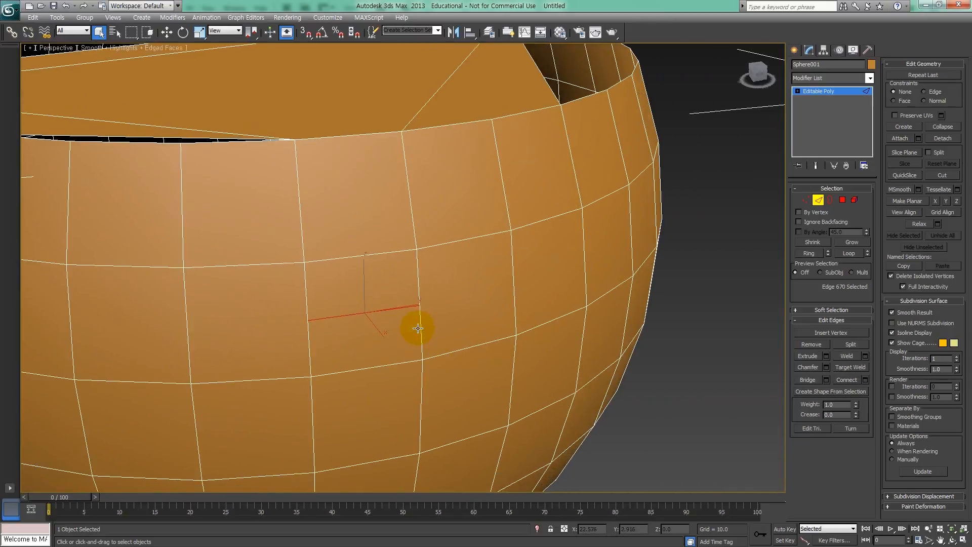
left_click(421, 327)
left_click(510, 280, "ctrl")
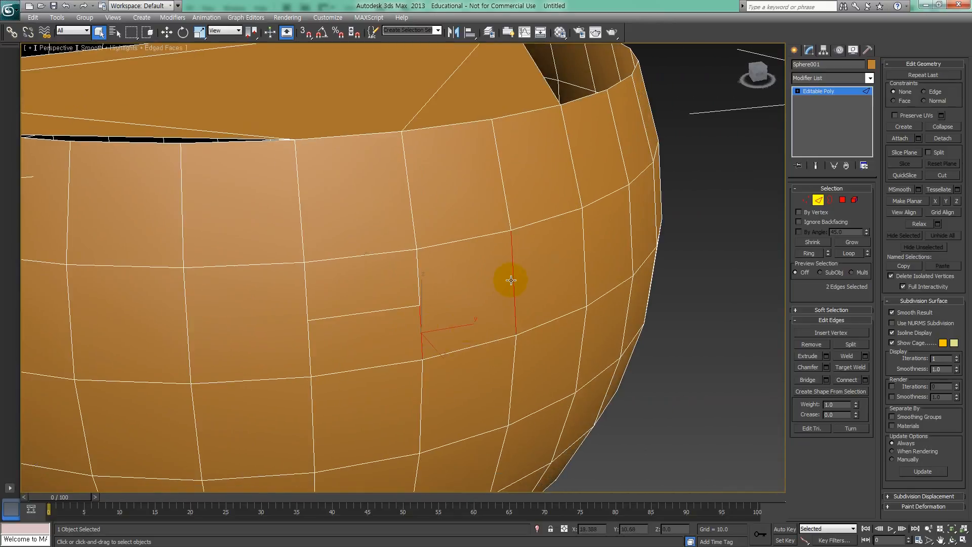
left_click(848, 380)
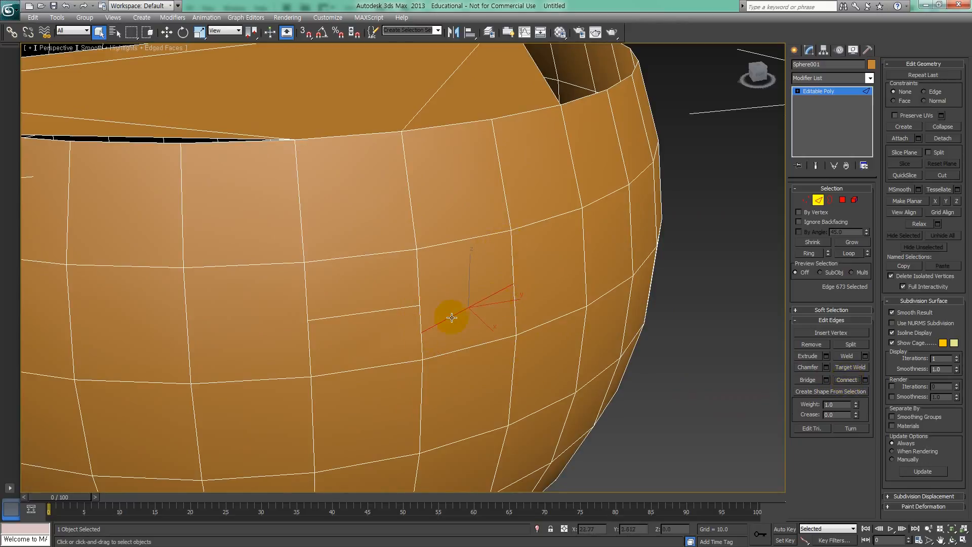
Select six edges in a stepped run across the bowl's front wall, mixing vertical and horizontal ones.
middle_click_drag(457, 315, 403, 288, "alt")
scroll(393, 336, "down", 3)
left_click(414, 283)
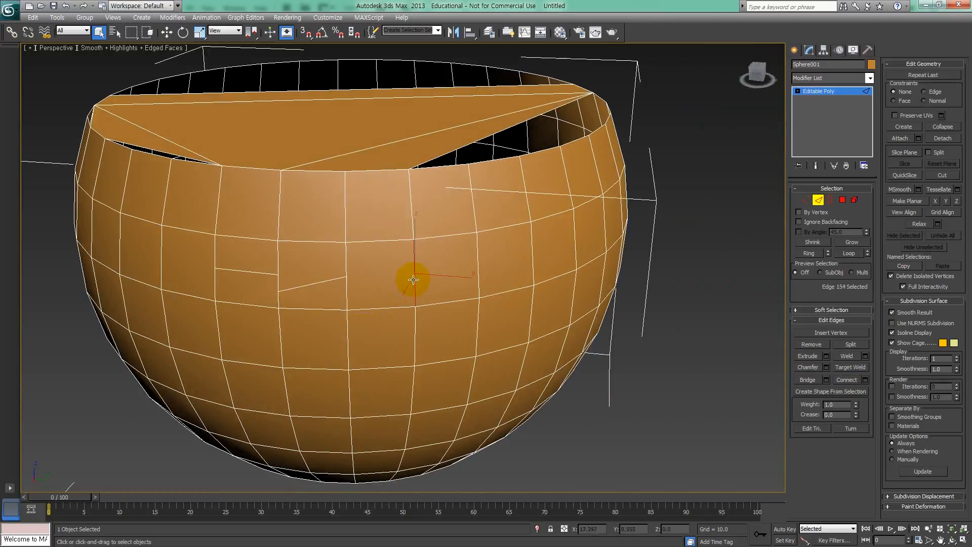
left_click(478, 285, "ctrl")
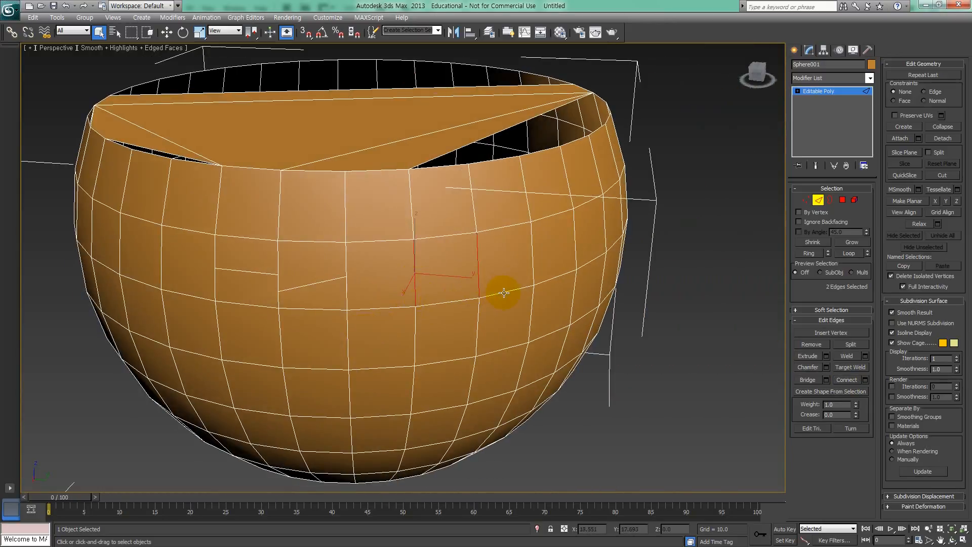
left_click(505, 348, "ctrl")
left_click(560, 361, "ctrl")
scroll(559, 365, "up", 3)
middle_click_drag(558, 364, 371, 268)
scroll(449, 340, "down", 3)
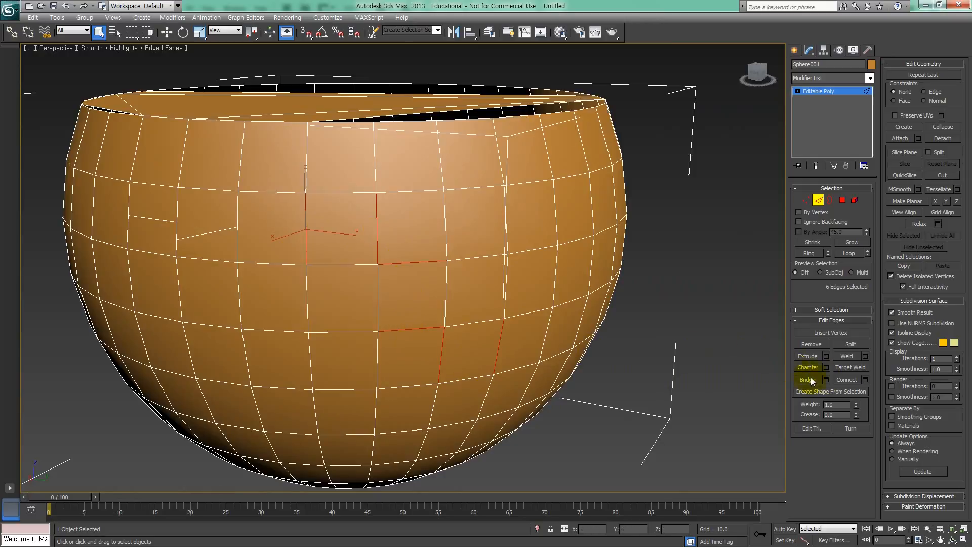
Connect the six selected wall edges directly, and undo the connection.
left_click(846, 381)
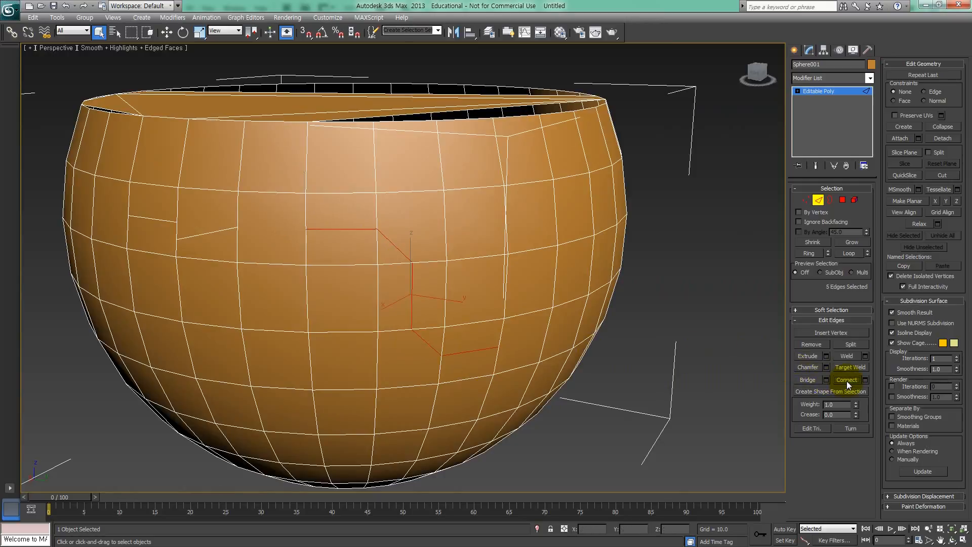
left_click(540, 332, "ctrl")
scroll(490, 329, "up", 5)
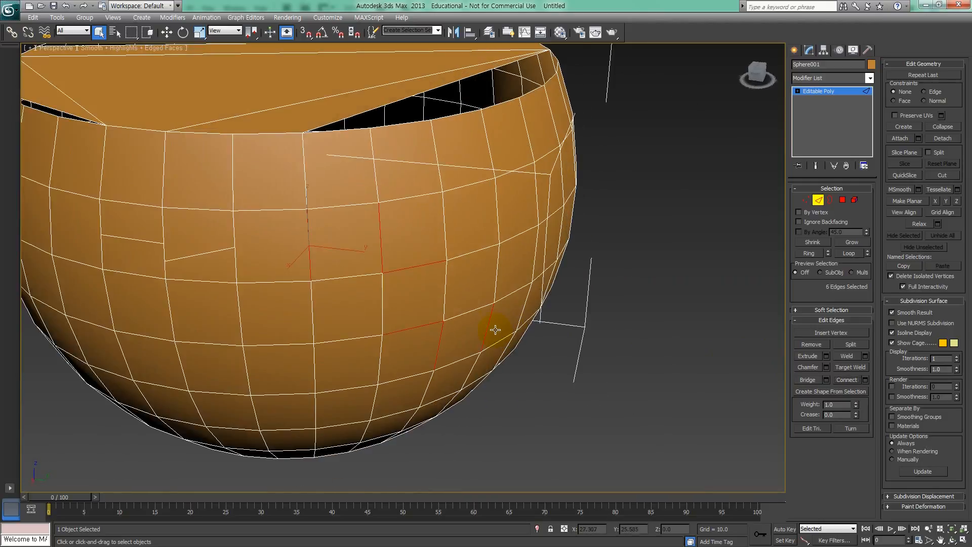
Connect the six selected edges using 12 segments, pinch -67 and slide -43, and clear the selection.
scroll(495, 331, "down", 5)
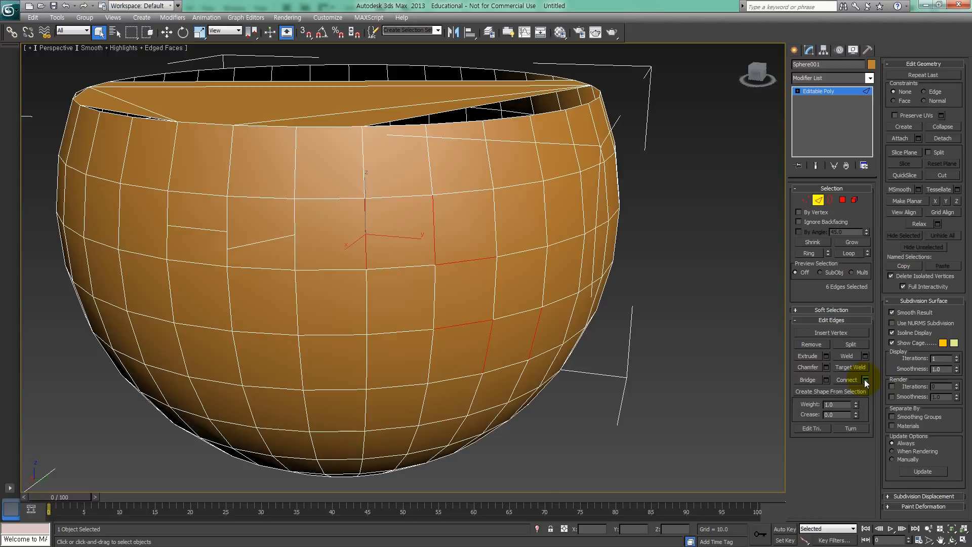
left_click(865, 380)
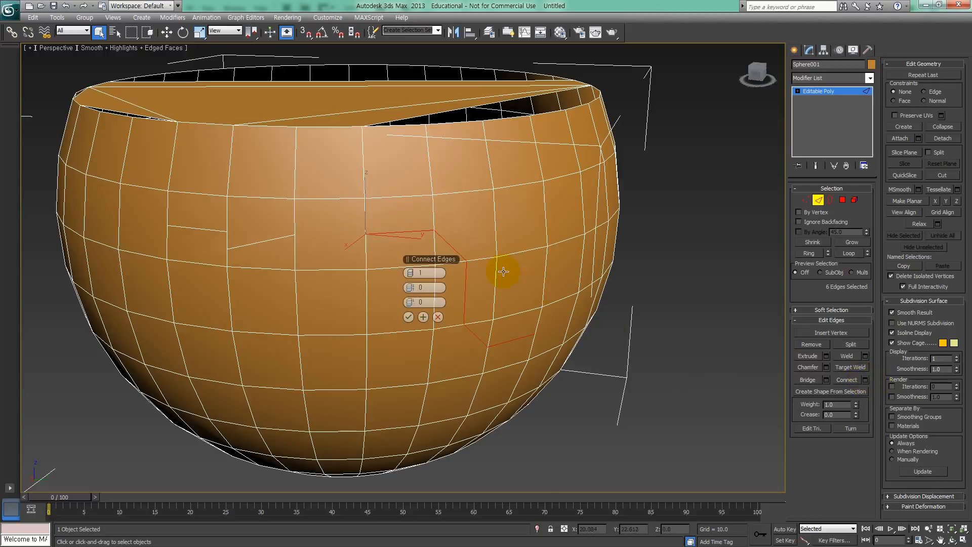
left_click_drag(418, 259, 684, 316)
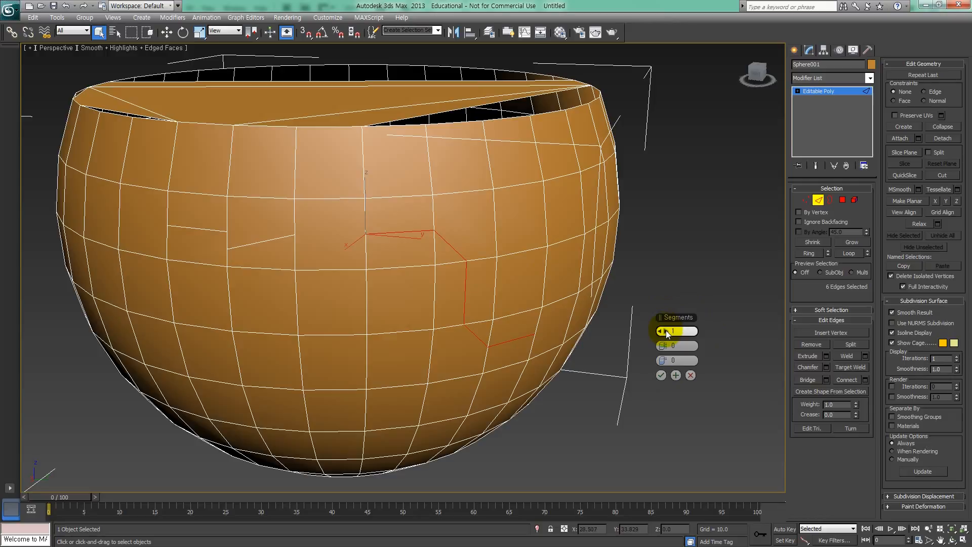
left_click_drag(664, 330, 664, 304)
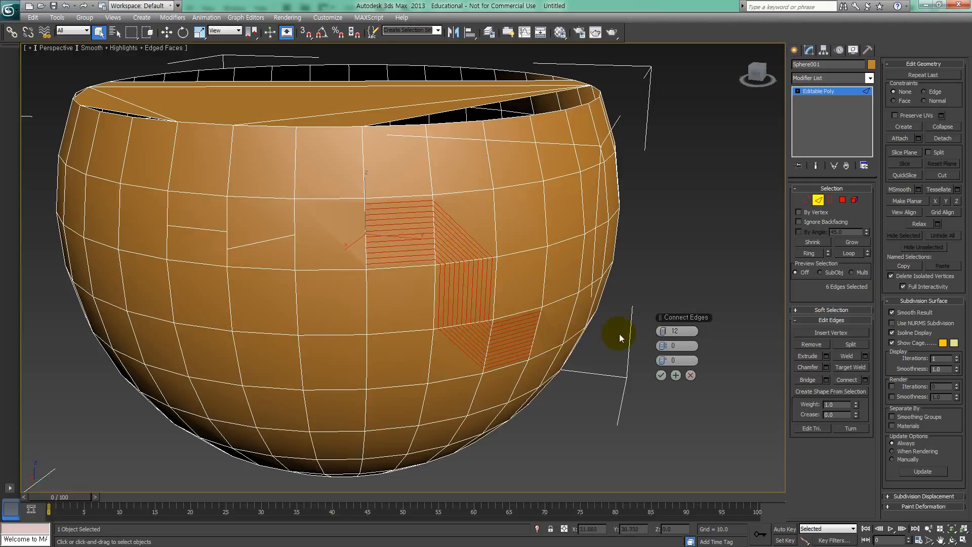
left_click_drag(667, 345, 527, 341)
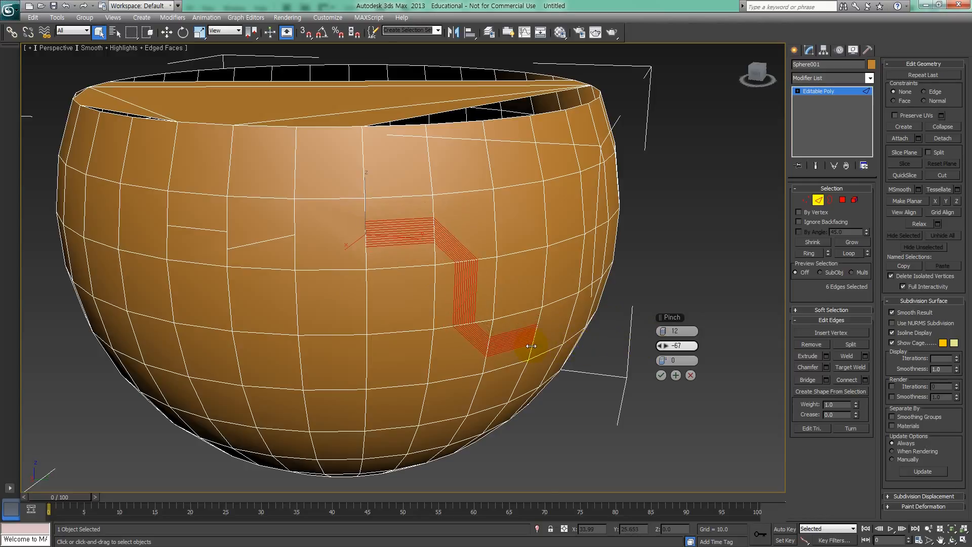
left_click_drag(663, 360, 575, 321)
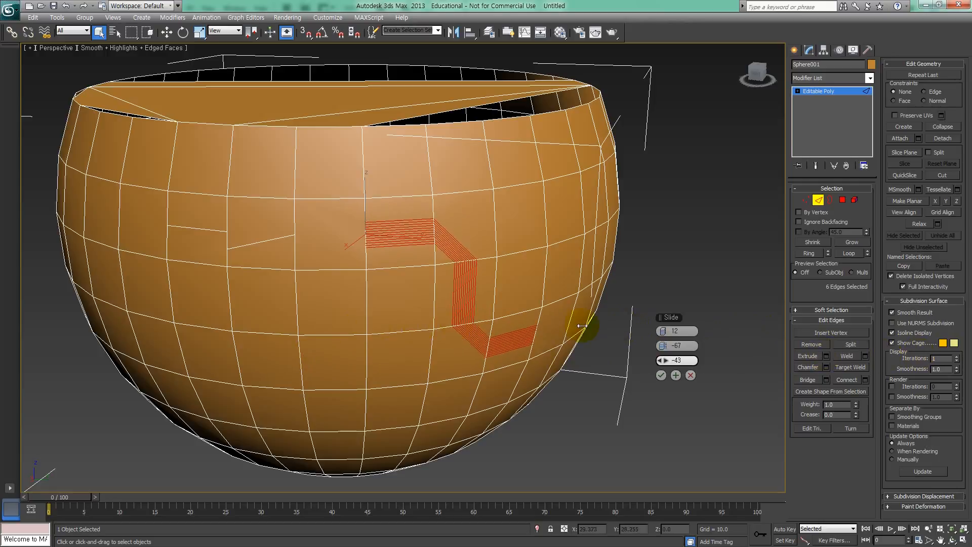
left_click(660, 375)
left_click(621, 346)
middle_click_drag(631, 345, 614, 336, "alt")
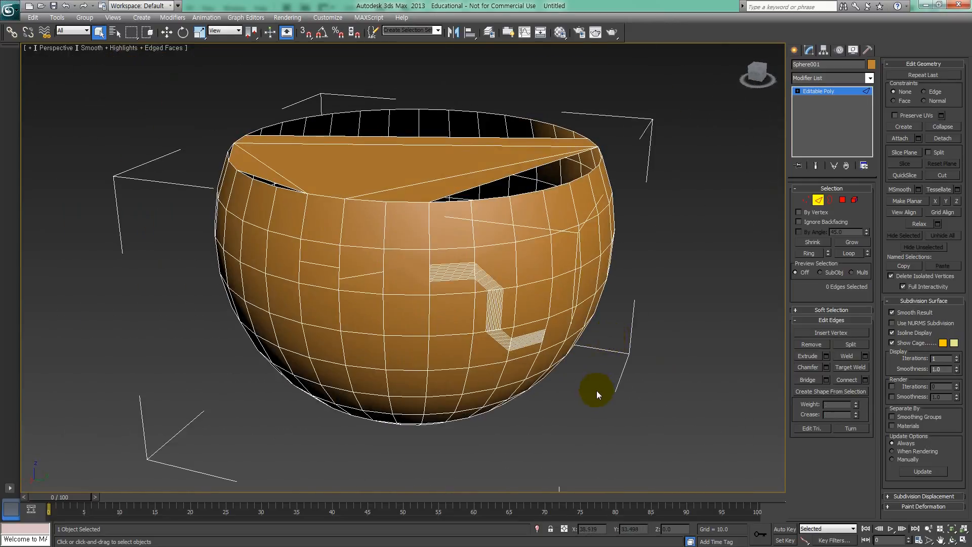
key("ctrl+a")
middle_click_drag(373, 189, 471, 254, "alt")
left_click(630, 285)
middle_click_drag(572, 243, 539, 268, "alt")
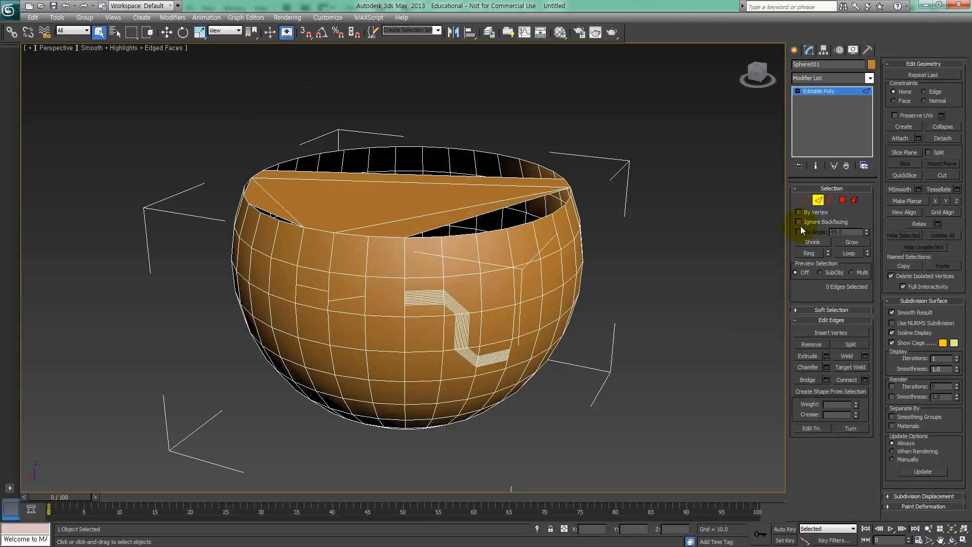
Switch to Border level, select the bowl's three open rim borders one after another, and clear the selection.
left_click(829, 200)
middle_click_drag(538, 266, 530, 326, "alt")
left_click(526, 284)
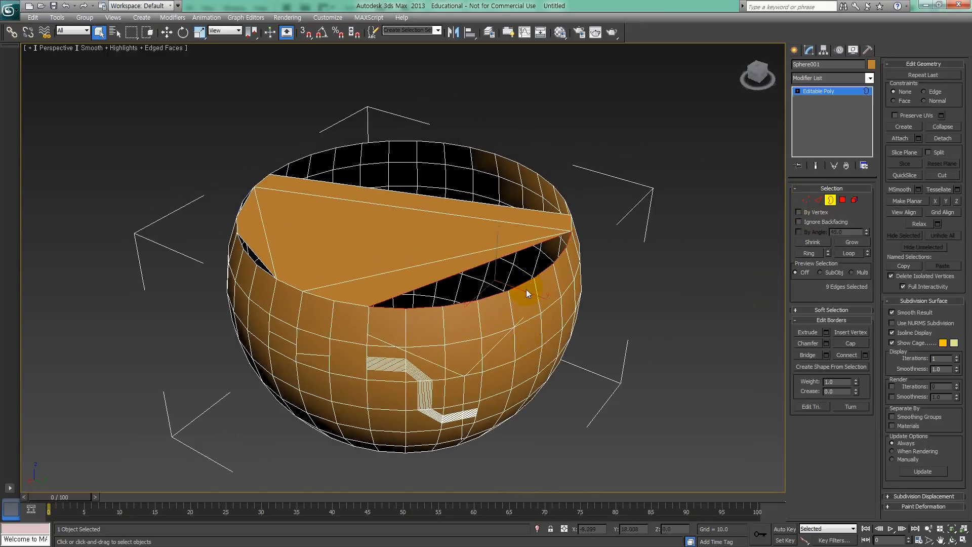
middle_click_drag(527, 290, 507, 305, "alt")
left_click(568, 205)
middle_click_drag(564, 208, 530, 264, "alt")
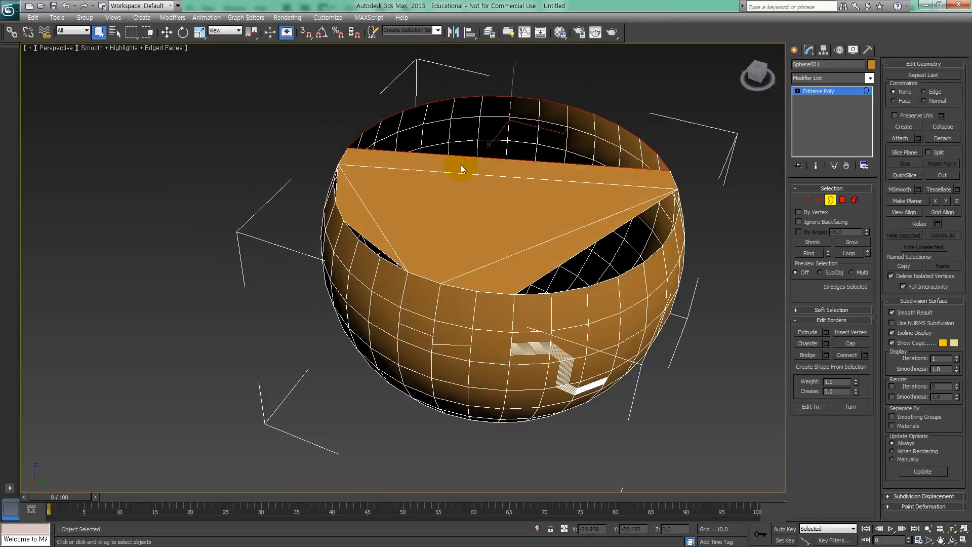
middle_click_drag(460, 166, 408, 233, "alt")
left_click(307, 260)
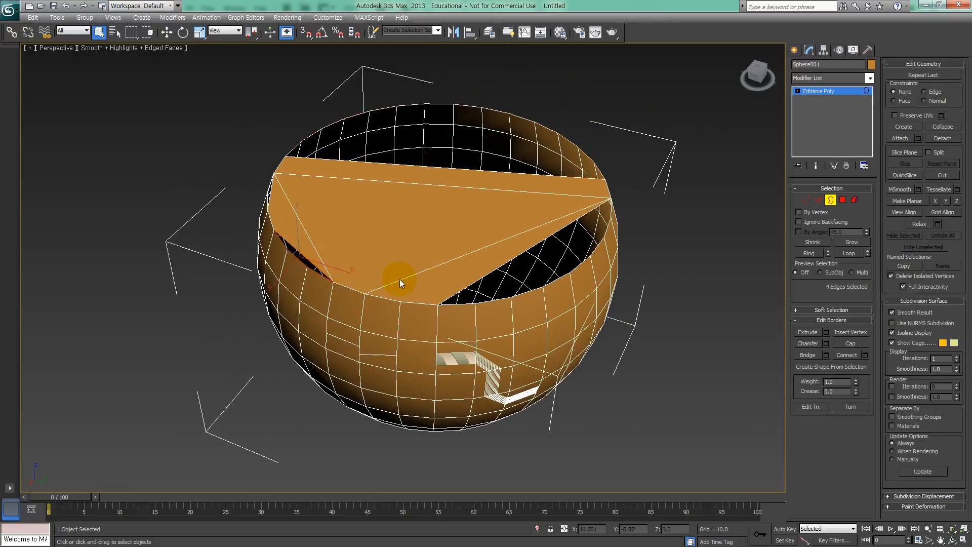
left_click(482, 303)
middle_click_drag(500, 285, 430, 285)
left_click(610, 275)
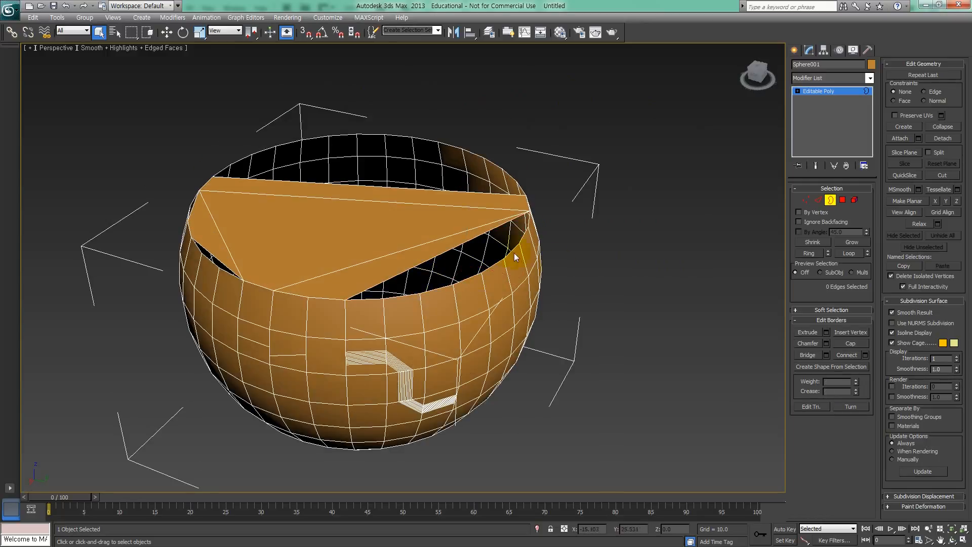
Leave the bowl's sub-object editing, create a standard box beside the bowl, and frame it in the view.
scroll(503, 262, "down", 2)
left_click(836, 200)
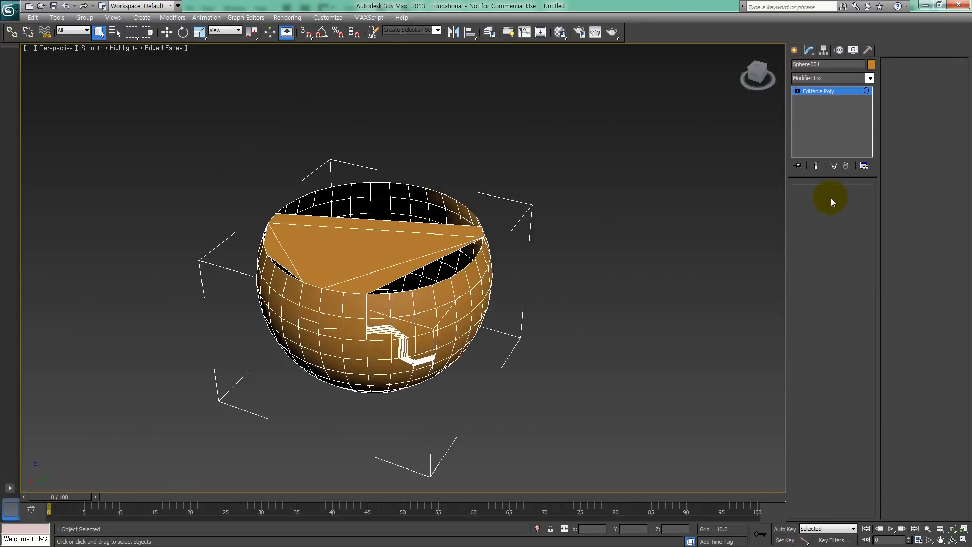
left_click(794, 49)
left_click(812, 115)
left_click_drag(607, 319, 684, 419)
left_click(679, 324)
right_click(678, 324)
key("z")
middle_click_drag(607, 358, 566, 307, "alt")
scroll(501, 330, "down", 3)
middle_click_drag(498, 312, 498, 323, "alt")
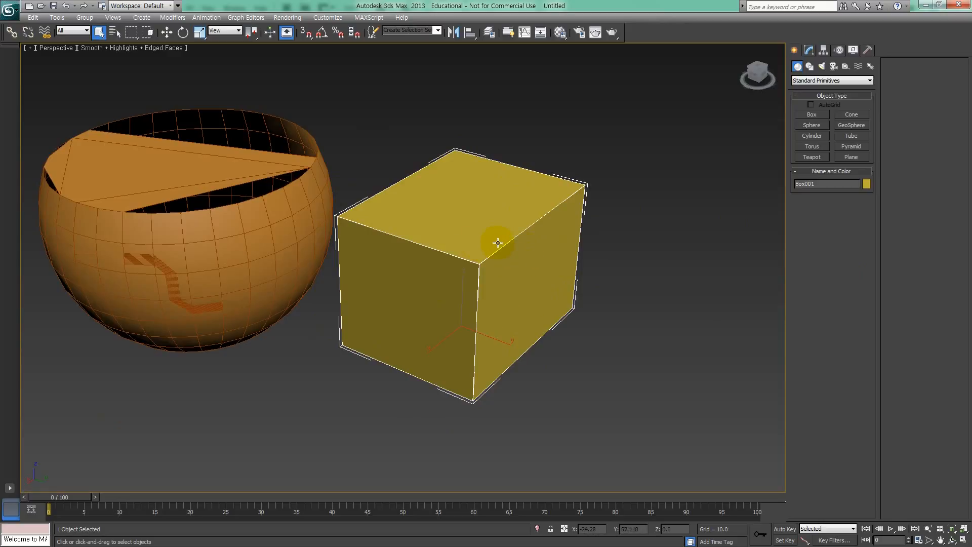
Switch to the Photoshop notes and move the border, polygon and Element lines down, leaving space below the edge line.
key("alt+Tab")
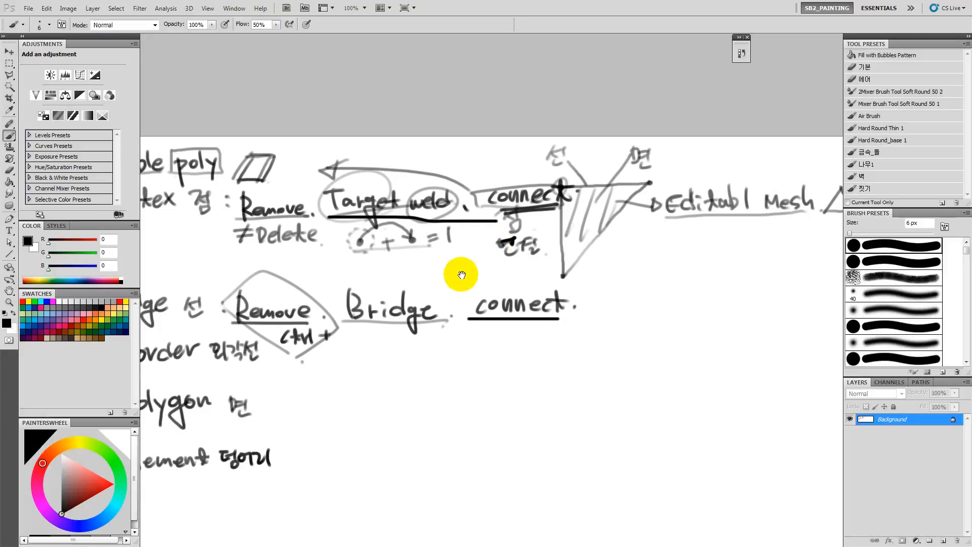
left_click_drag(461, 275, 566, 149)
key("l")
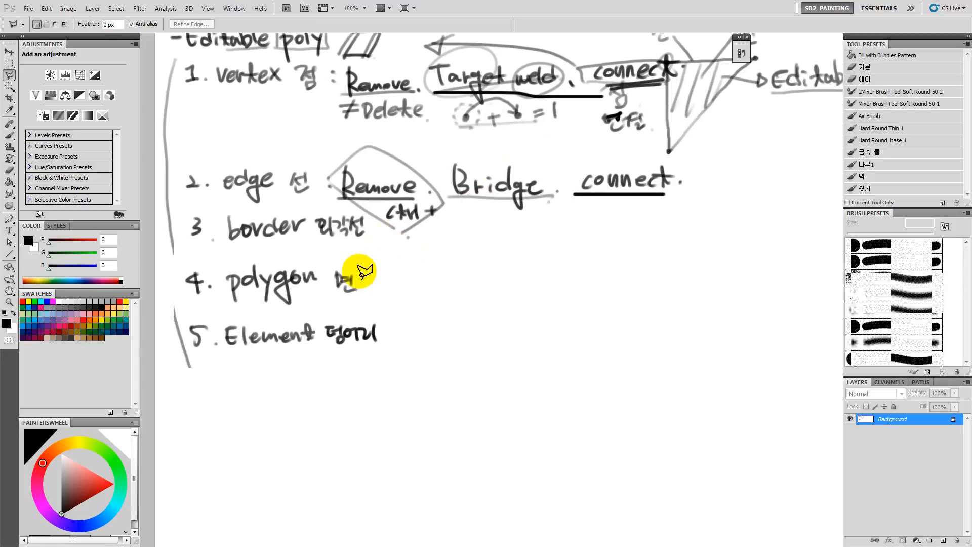
left_click(183, 208)
left_click(308, 203)
left_click(370, 216)
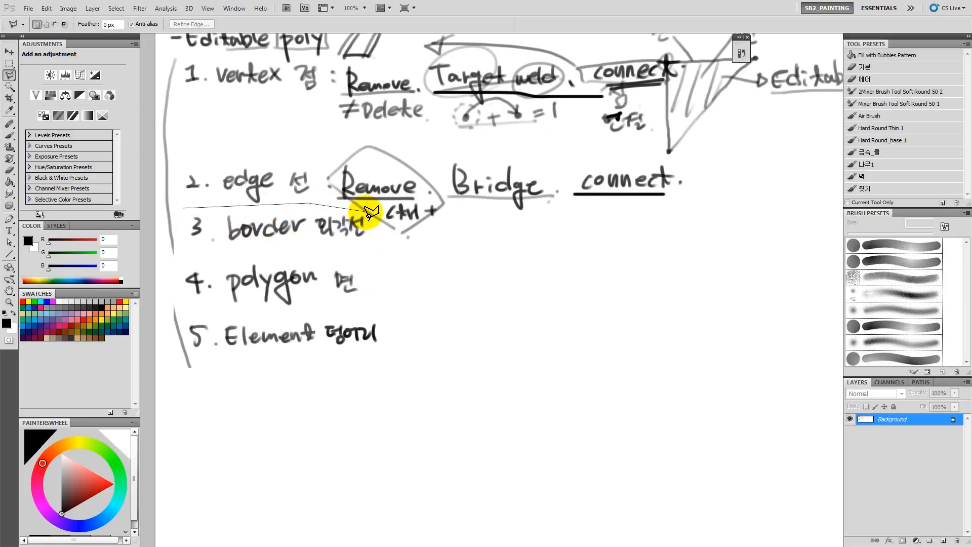
left_click(422, 369)
double_click(185, 382)
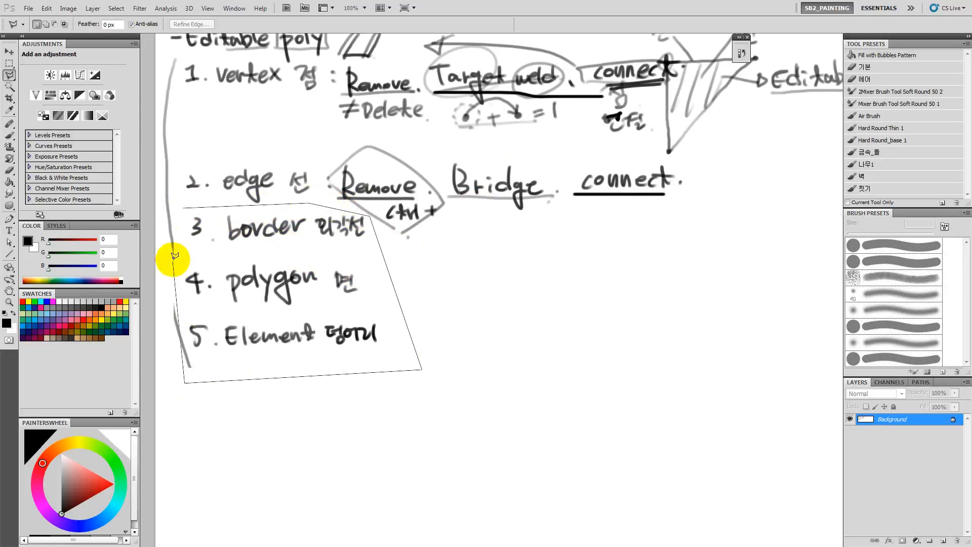
left_click_drag(258, 282, 260, 351, "ctrl")
key("ctrl+d")
Draw a black brush arrow after the border line, followed by a small parallelogram with thickened edges.
key("b")
mouse_move(385, 294)
left_mouse_down()
mouse_move(366, 288)
mouse_move(379, 289)
left_mouse_up()
left_click_drag(374, 285, 375, 294)
mouse_move(408, 257)
left_mouse_down()
mouse_move(456, 258)
mouse_move(401, 296)
mouse_move(447, 297)
left_mouse_up()
left_click_drag(469, 257, 447, 297)
mouse_move(452, 264)
left_mouse_down()
mouse_move(463, 271)
mouse_move(455, 298)
left_mouse_up()
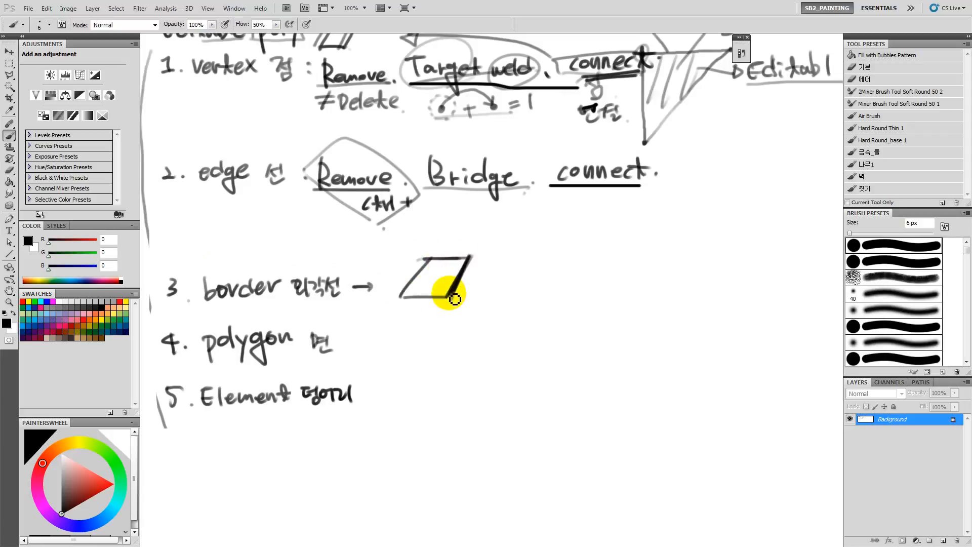
mouse_move(470, 258)
left_mouse_down()
mouse_move(452, 297)
mouse_move(473, 281)
left_mouse_up()
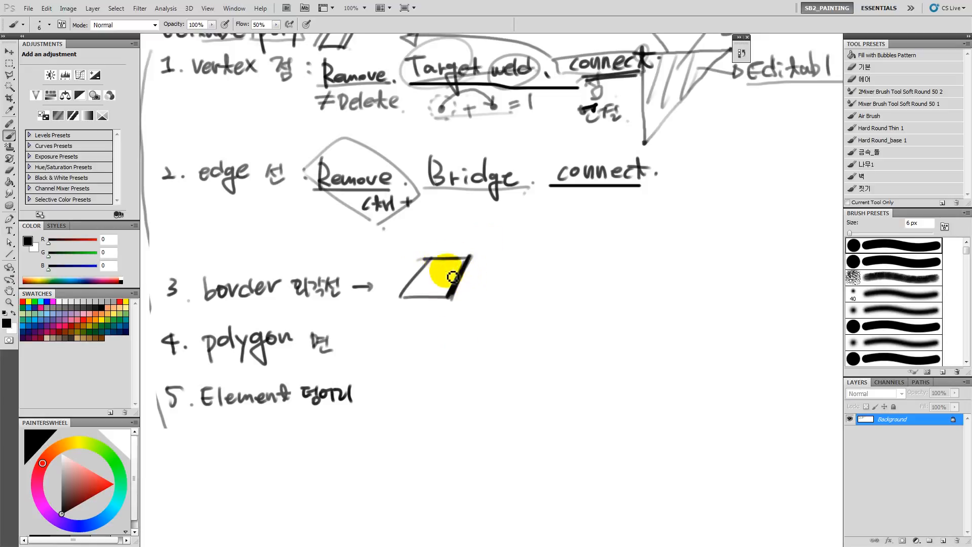
mouse_move(469, 273)
left_mouse_down()
mouse_move(424, 295)
mouse_move(444, 302)
mouse_move(398, 299)
left_mouse_up()
Trace all four edges of the small parallelogram in pure blue.
left_click(47, 301)
mouse_move(398, 298)
left_mouse_down()
mouse_move(449, 298)
mouse_move(468, 258)
left_mouse_up()
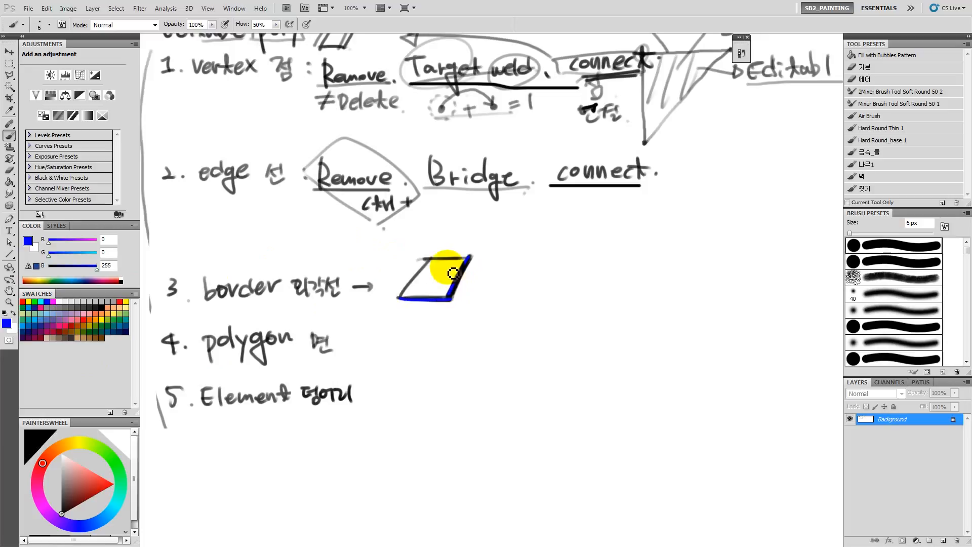
mouse_move(424, 259)
left_mouse_down()
mouse_move(469, 259)
mouse_move(403, 282)
mouse_move(399, 299)
left_mouse_up()
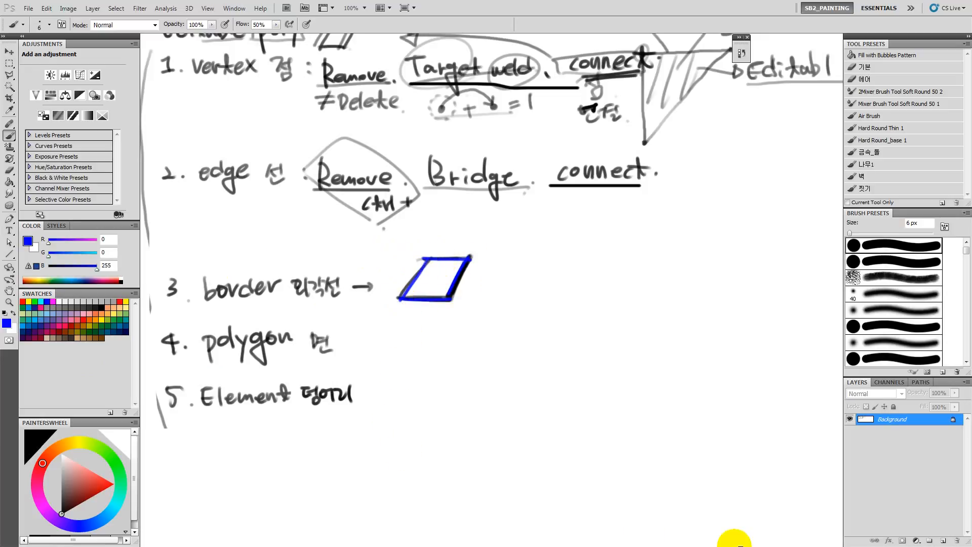
Draw a larger black parallelogram beside the blue one, divided by a cross into four cells.
mouse_move(538, 232)
left_mouse_down()
mouse_move(480, 236)
mouse_move(422, 309)
left_mouse_up()
key("d")
mouse_move(440, 246)
left_mouse_down()
mouse_move(507, 241)
mouse_move(491, 305)
mouse_move(422, 308)
left_mouse_up()
left_click_drag(430, 275, 492, 274)
left_click_drag(469, 242, 455, 306)
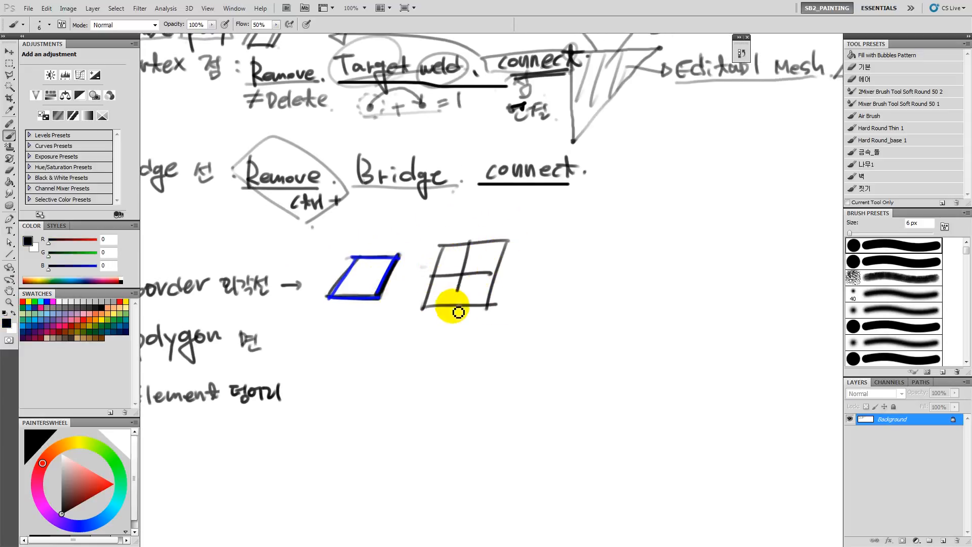
Trace only the outer edges of the four-cell parallelogram in blue.
left_click(46, 300)
left_click_drag(443, 242, 428, 309)
mouse_move(442, 243)
left_mouse_down()
mouse_move(503, 238)
mouse_move(495, 308)
left_mouse_up()
left_click_drag(425, 306, 502, 306)
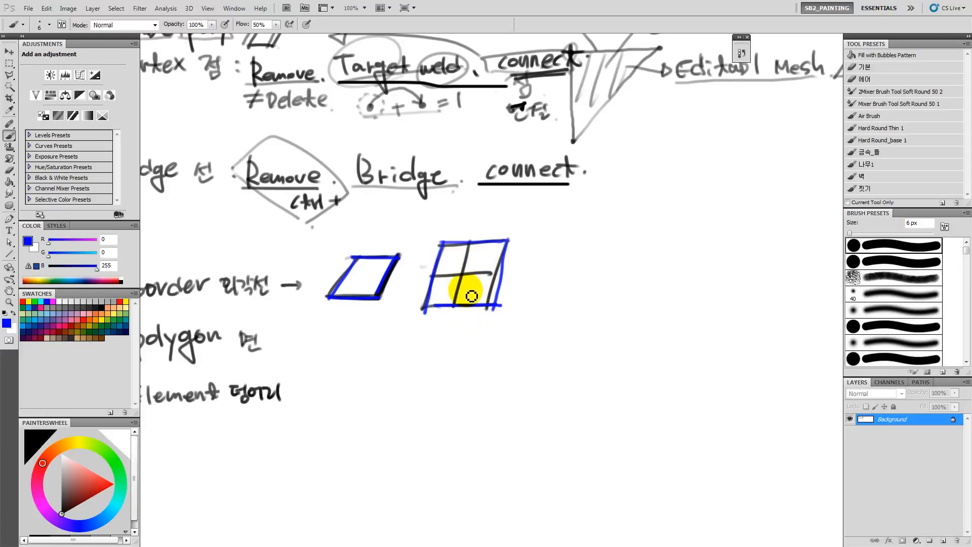
Switch to 3ds Max, convert the box to Editable Poly and delete its top polygon.
scroll(393, 310, "left", 2)
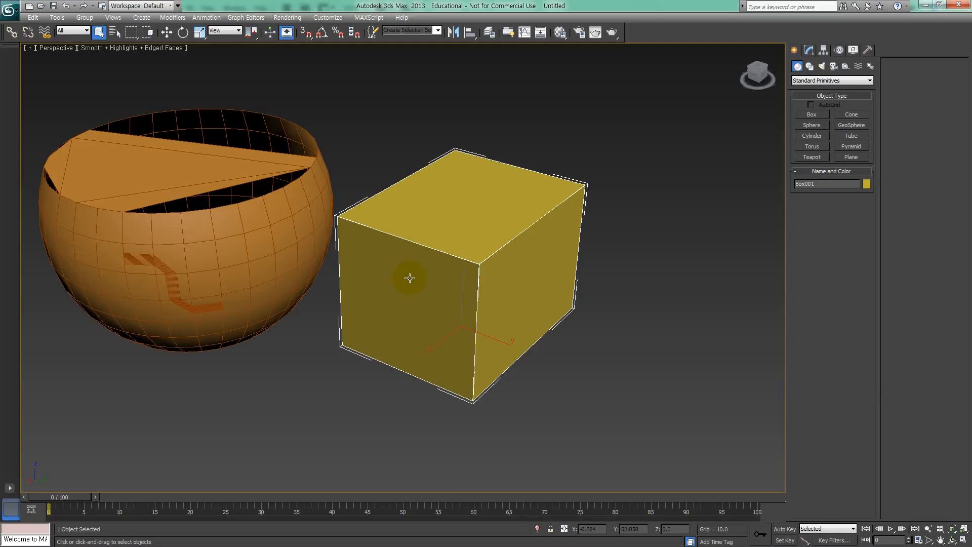
middle_click_drag(457, 271, 473, 309, "alt")
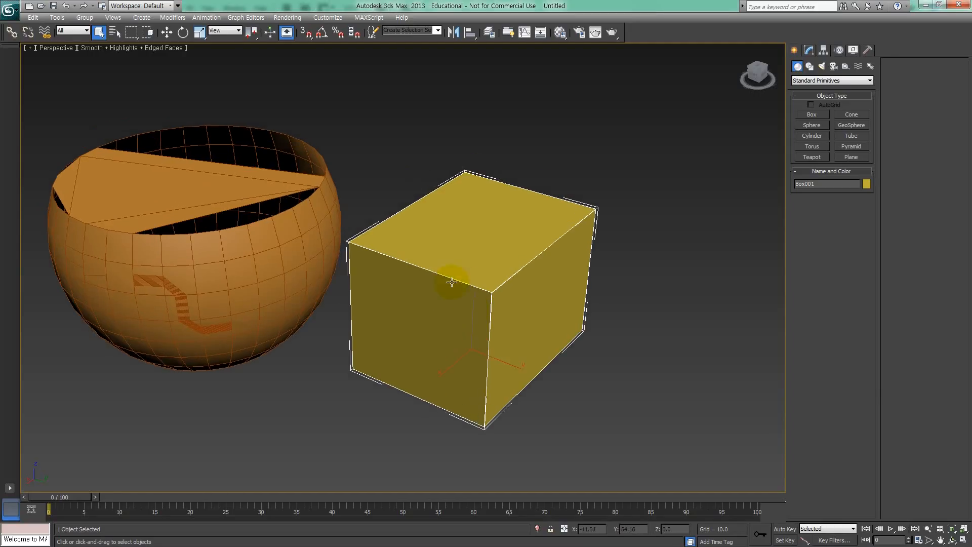
right_click(485, 247)
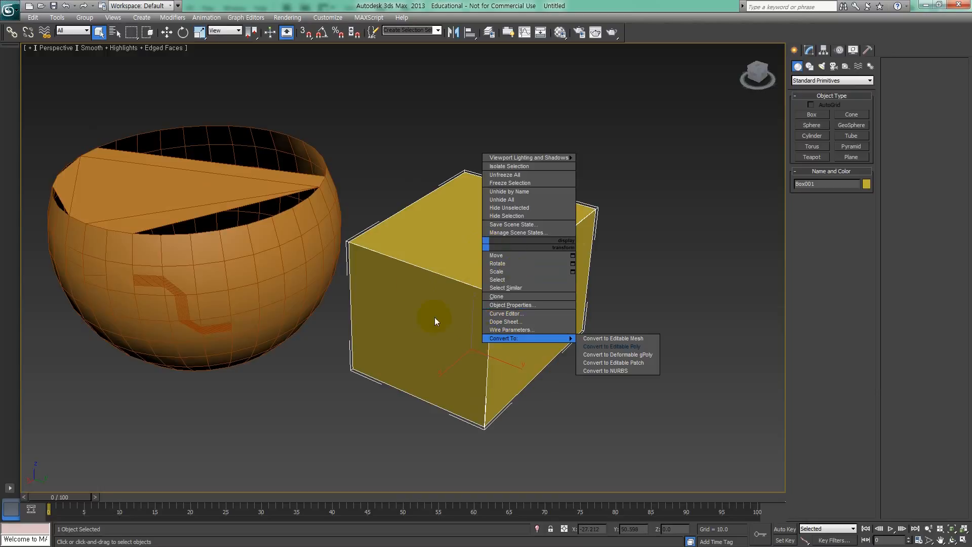
left_click(607, 346)
key("4")
left_click(509, 242)
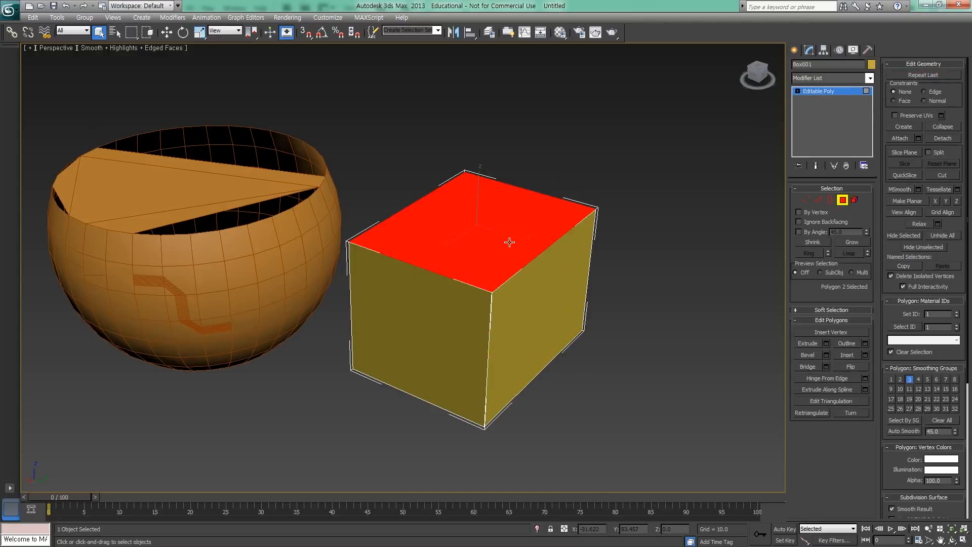
key("Delete")
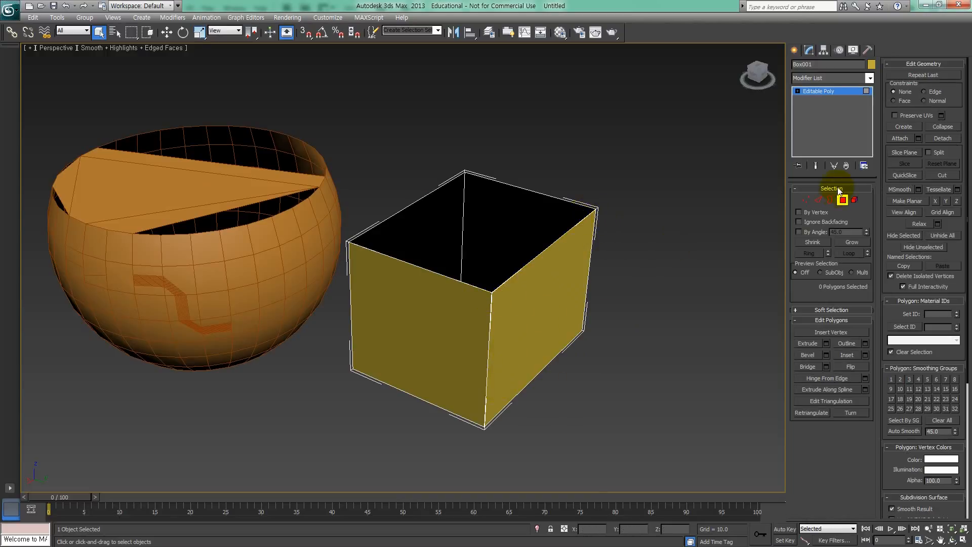
Select the open border around the top of the box at Border level.
left_click(829, 200)
left_click(544, 251)
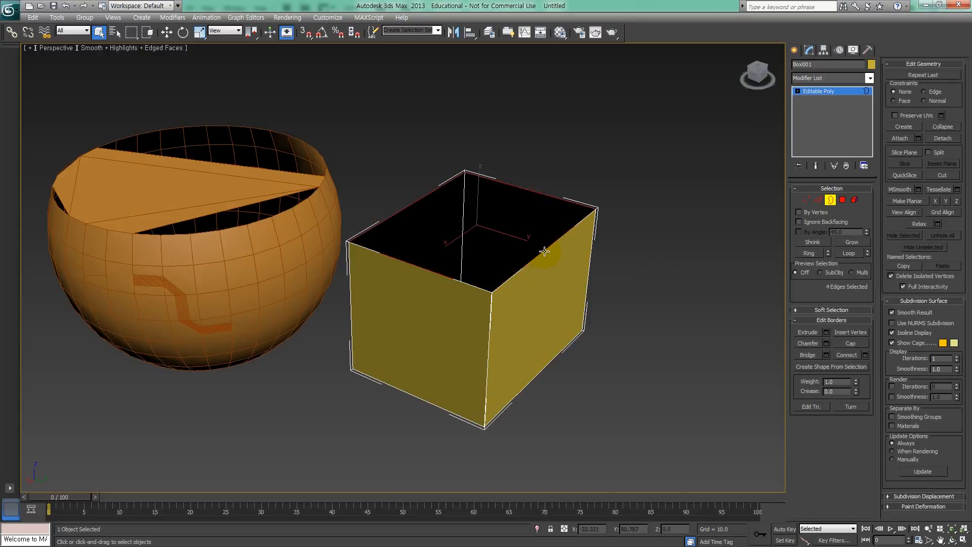
middle_click_drag(442, 242, 509, 271)
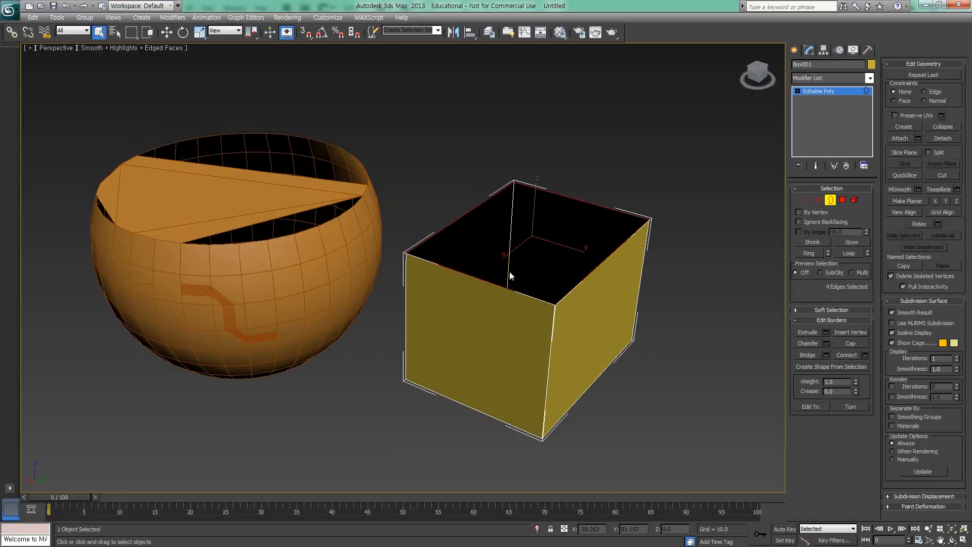
Leave the box's Border level and select the cut-open sphere as a whole object.
left_click(834, 201)
left_click(319, 255)
left_click(434, 308)
left_click(311, 274)
left_click(434, 312)
middle_click_drag(433, 312, 562, 330)
left_click(442, 304)
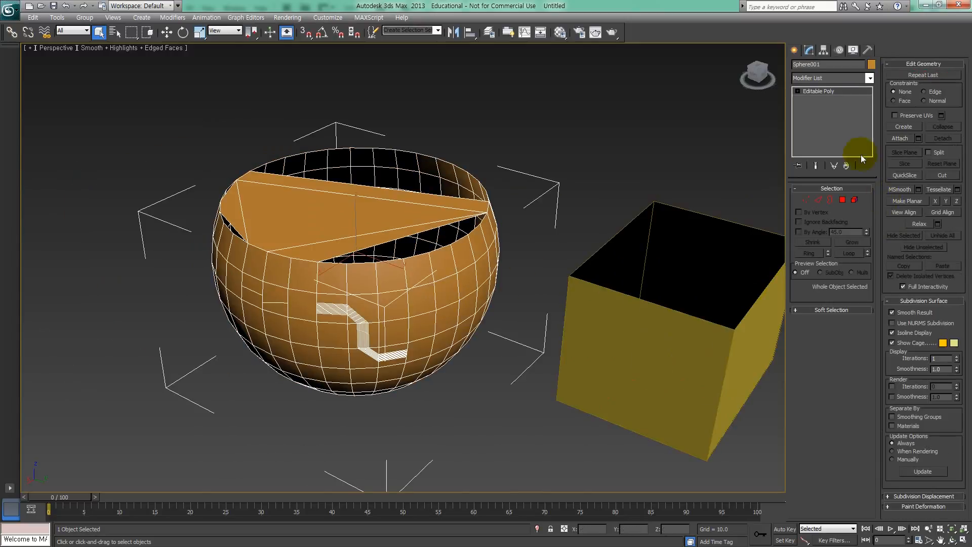
Select the large rear border on the sphere's top at Border level and close it with Cap.
left_click(896, 137)
key("w")
key("3")
middle_click_drag(436, 184, 448, 266, "alt")
left_click(421, 214)
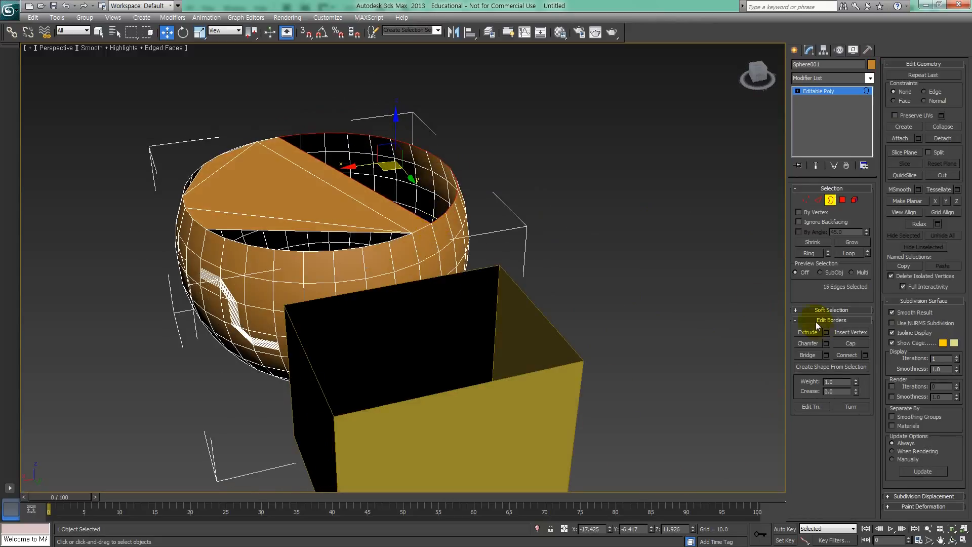
left_click(850, 345)
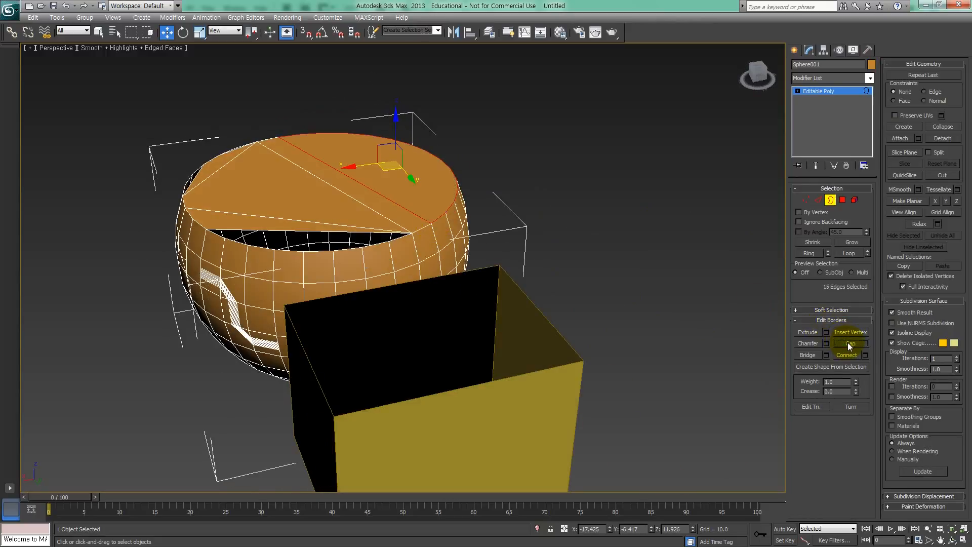
Cap the smaller openings left along the sphere's top rim, then clear the border selection.
middle_click_drag(482, 223, 505, 269, "alt")
left_click(359, 303)
left_click(853, 344)
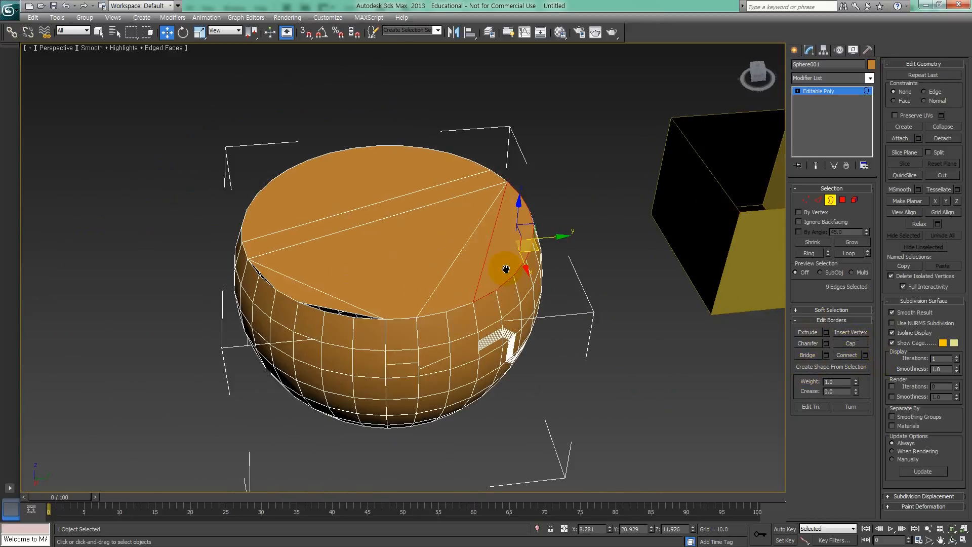
left_click(369, 315)
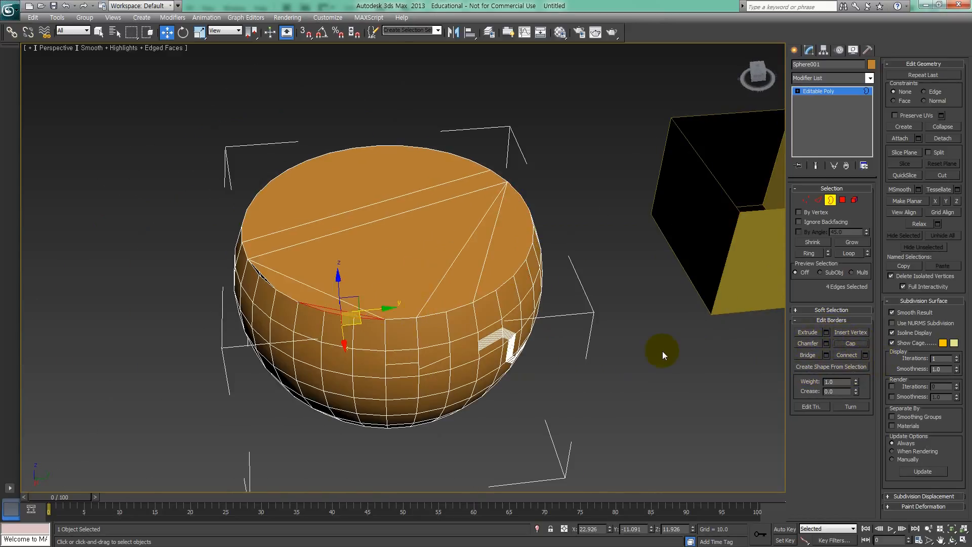
middle_click_drag(476, 328, 473, 340, "alt")
left_click(548, 347)
middle_click_drag(548, 347, 567, 372, "alt")
middle_click_drag(567, 372, 469, 305)
scroll(493, 336, "down", 3)
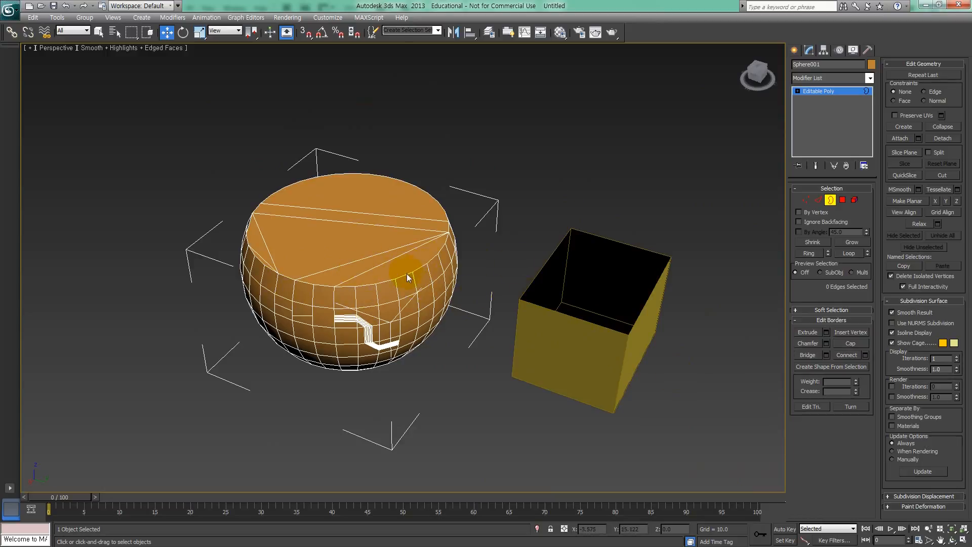
Select the sphere's vertices with a selection window at Vertex level, clear the selection and leave the sub-object level.
left_click(805, 200)
left_click_drag(438, 157, 154, 367)
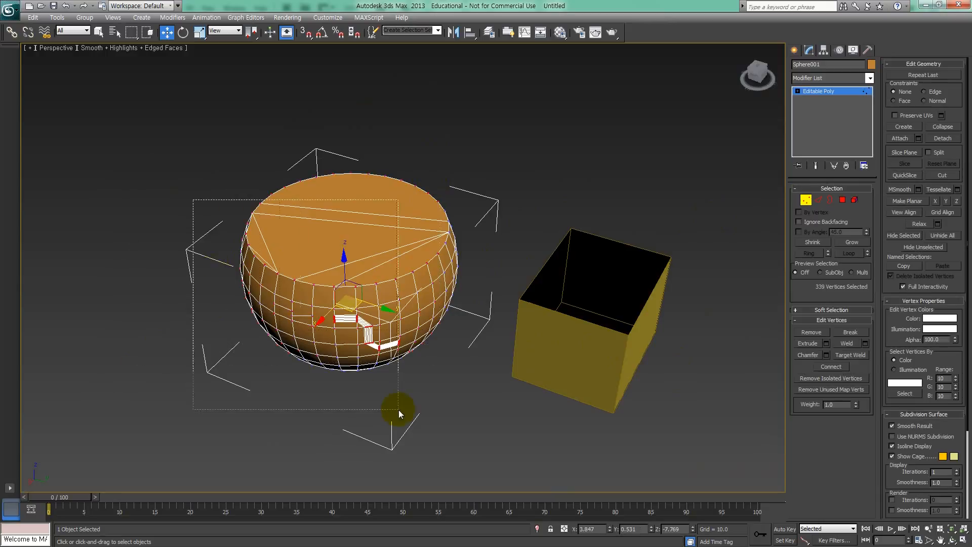
left_click(469, 423)
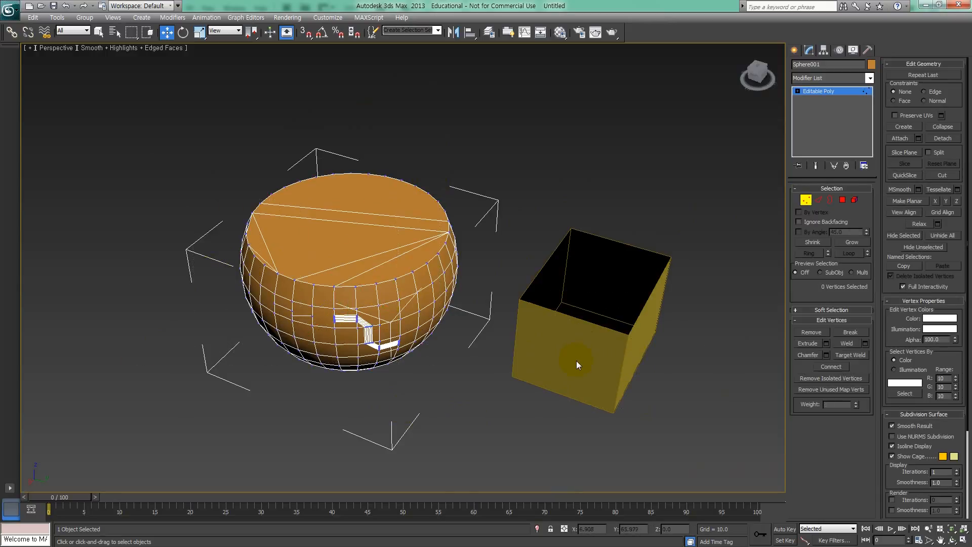
middle_click_drag(526, 308, 500, 272)
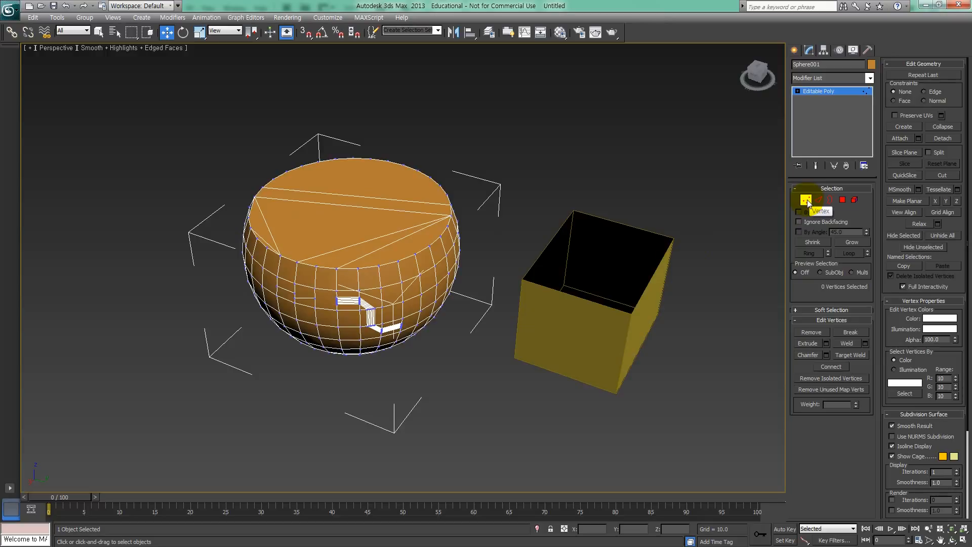
left_click(806, 201)
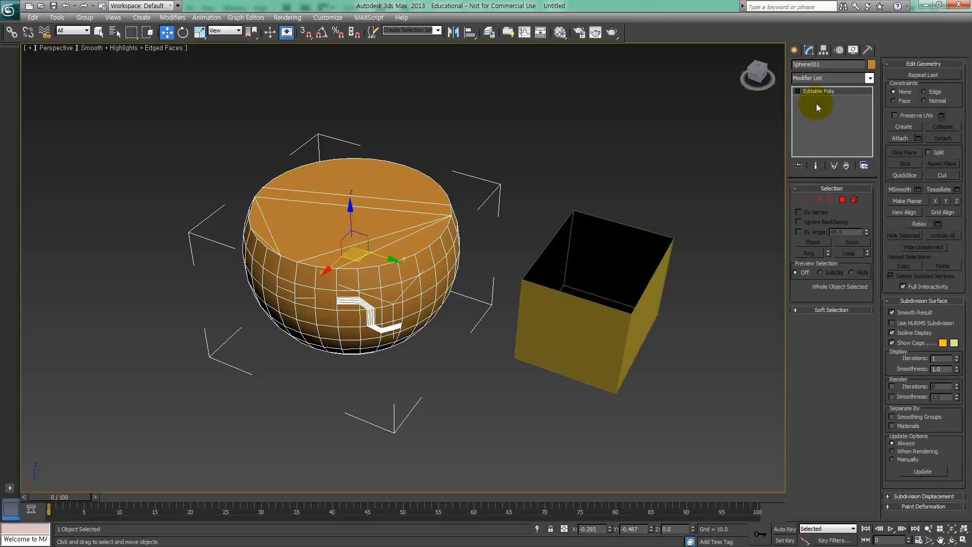
Select the box's vertices at Vertex level, try to pick the sphere from there, and leave the sub-object level.
left_click(599, 338)
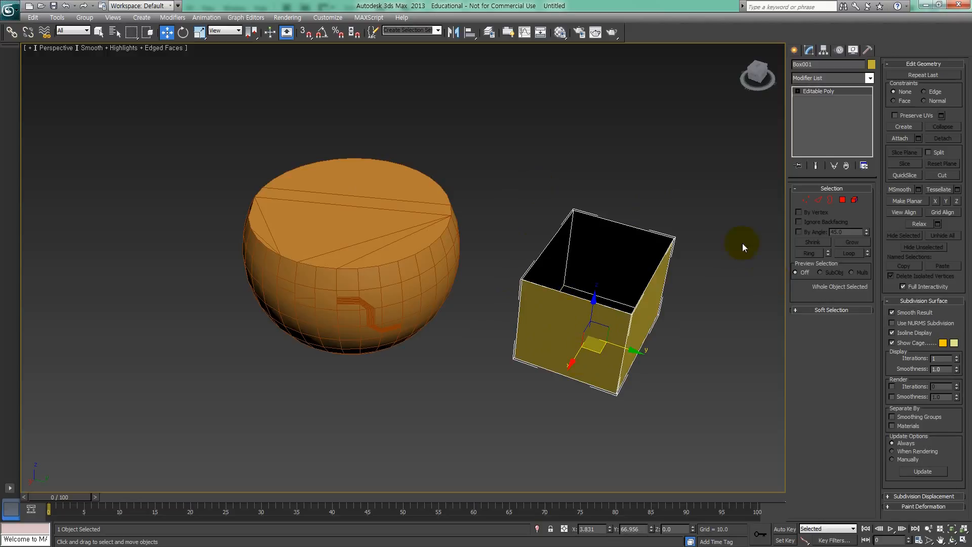
left_click(805, 201)
left_click_drag(696, 207, 543, 337)
left_click_drag(502, 199, 640, 375)
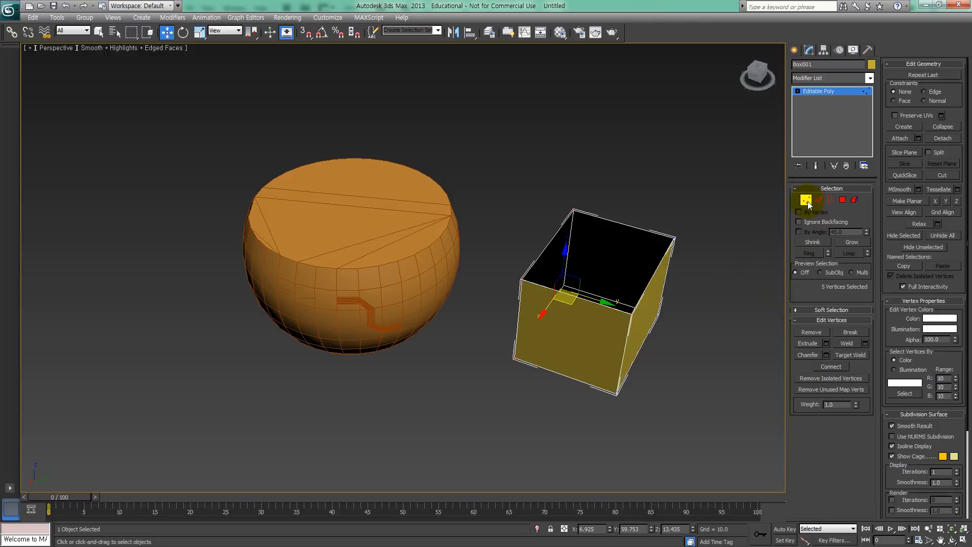
left_click(371, 227)
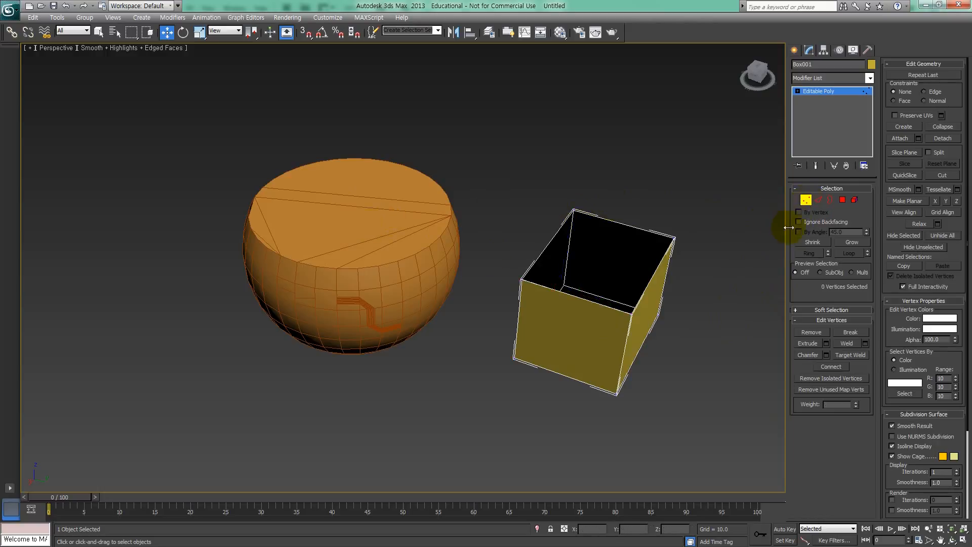
left_click(804, 200)
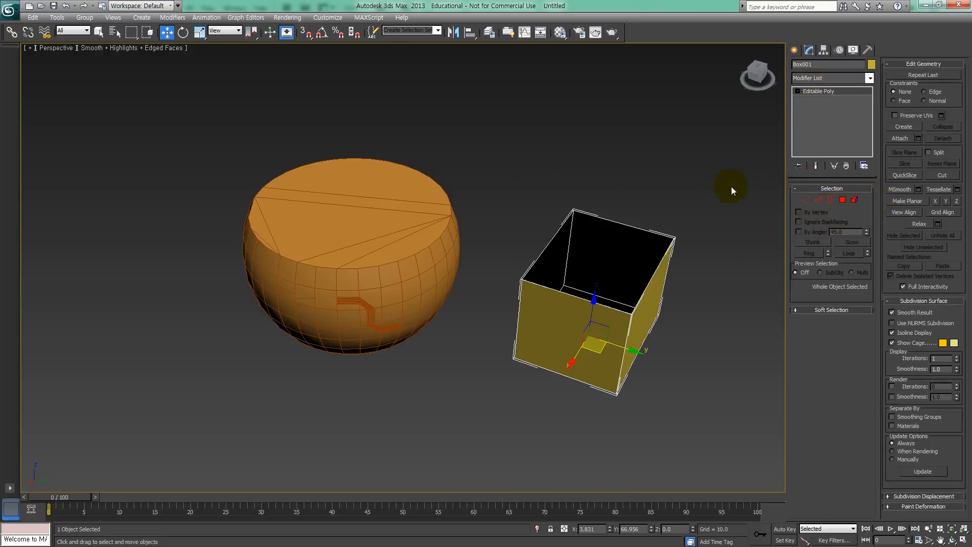
Select the sphere as a whole object for further editing.
left_click(383, 276)
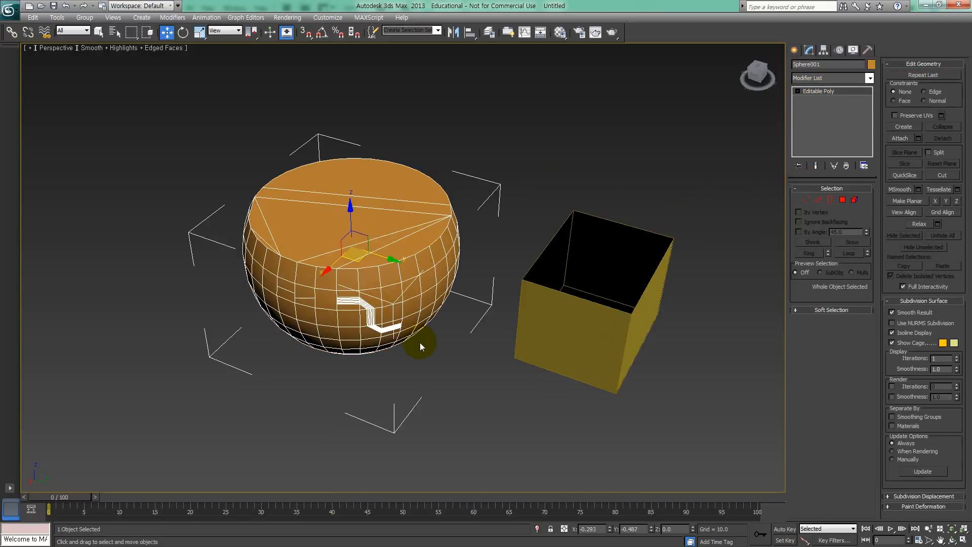
left_click(441, 336)
middle_click_drag(441, 336, 476, 357, "alt")
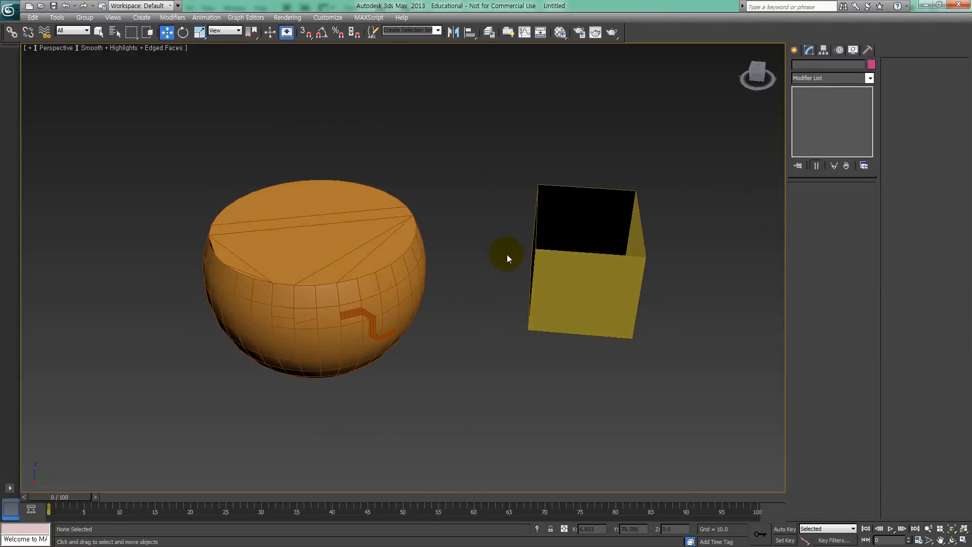
middle_click_drag(480, 303, 436, 335, "alt")
left_click(411, 277)
scroll(435, 289, "up", 3)
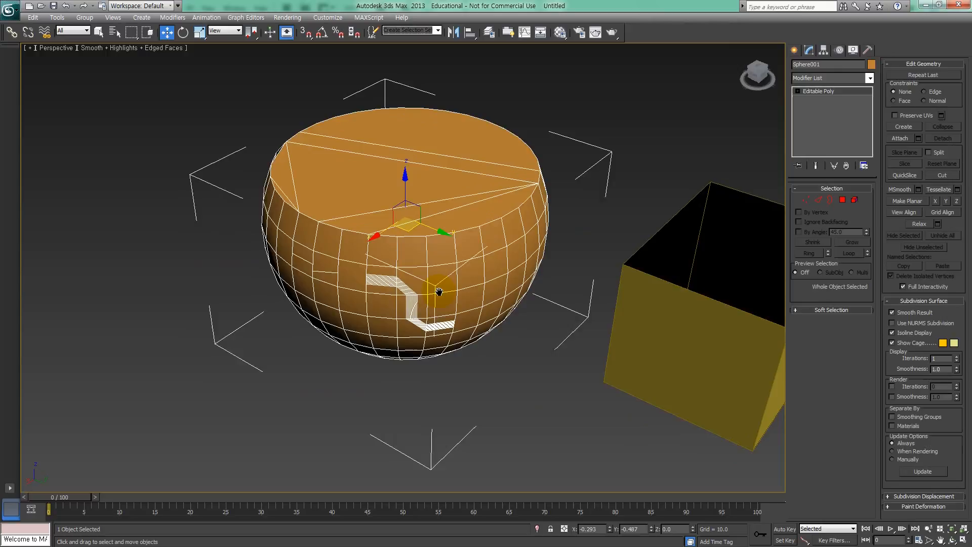
Switch to Photoshop and move the handwritten polygon and Element lines further down the page, then clear the selection.
key("alt+Tab")
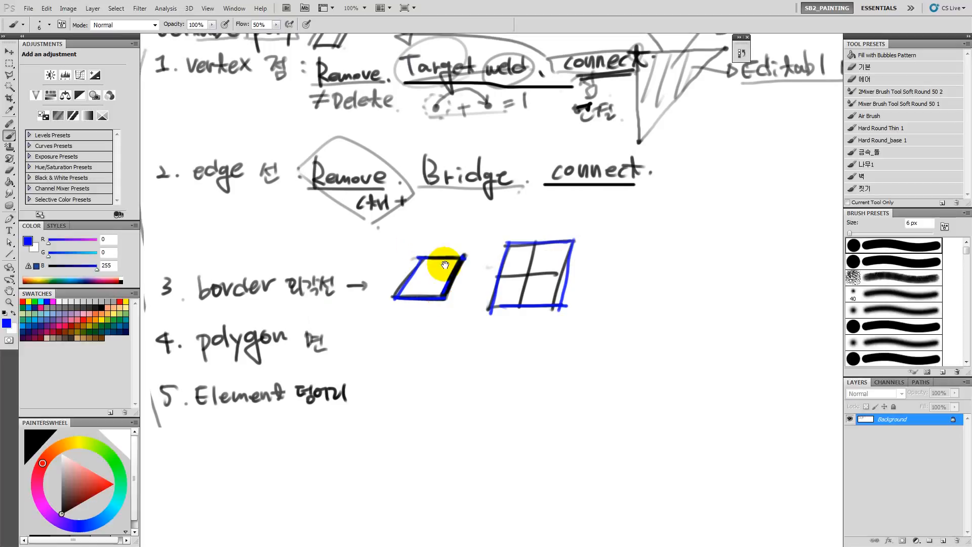
left_click_drag(384, 322, 505, 241)
key("m")
left_click_drag(262, 237, 473, 335)
key("v")
mouse_move(397, 277)
left_mouse_down()
mouse_move(415, 314)
mouse_move(405, 327)
mouse_move(383, 324)
mouse_move(371, 309)
mouse_move(389, 283)
mouse_move(435, 293)
mouse_move(428, 302)
left_mouse_up()
key("ctrl+d")
Draw a black brush arrow after the polygon line and handwrite "Extrude" beside it.
key("b")
key("d")
left_click_drag(423, 308, 405, 298)
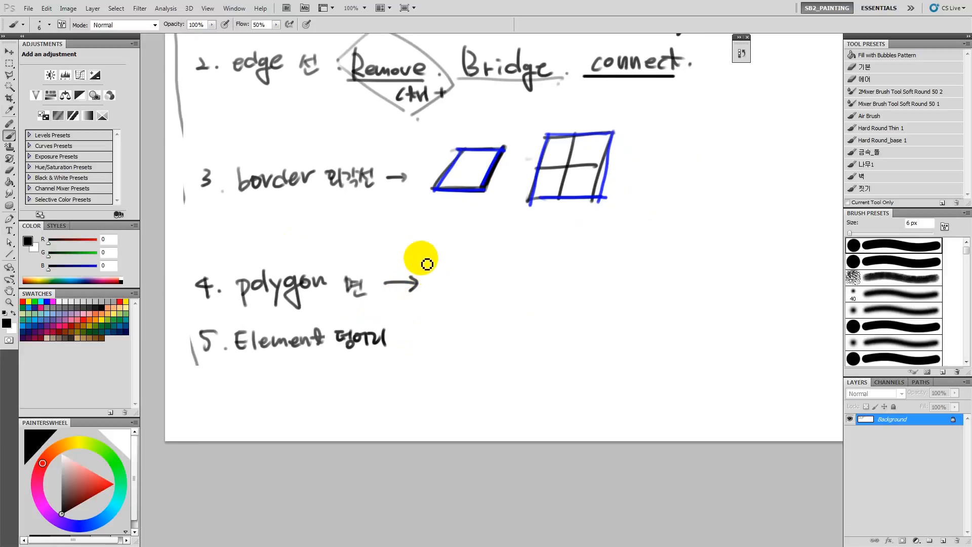
left_click_drag(441, 263, 456, 261)
mouse_move(443, 263)
left_mouse_down()
mouse_move(457, 285)
mouse_move(456, 274)
left_mouse_up()
mouse_move(474, 271)
left_mouse_down()
mouse_move(466, 292)
mouse_move(474, 286)
left_mouse_up()
mouse_move(473, 270)
left_mouse_down()
mouse_move(480, 286)
mouse_move(491, 269)
mouse_move(510, 287)
left_mouse_up()
left_click_drag(525, 263, 527, 284)
mouse_move(523, 275)
left_mouse_down()
mouse_move(514, 284)
mouse_move(526, 286)
left_mouse_up()
left_click_drag(533, 283, 554, 291)
Handwrite "Bevel" and "Insert" after "Extrude" on the polygon line, separated by dots.
left_click_drag(632, 291, 528, 293)
mouse_move(572, 248)
left_mouse_down()
mouse_move(581, 278)
mouse_move(633, 278)
mouse_move(593, 284)
mouse_move(605, 294)
left_mouse_up()
mouse_move(620, 290)
left_mouse_down()
mouse_move(588, 293)
mouse_move(608, 297)
left_mouse_up()
mouse_move(634, 265)
left_mouse_down()
mouse_move(643, 264)
mouse_move(640, 289)
mouse_move(656, 283)
left_mouse_up()
key("ctrl+z")
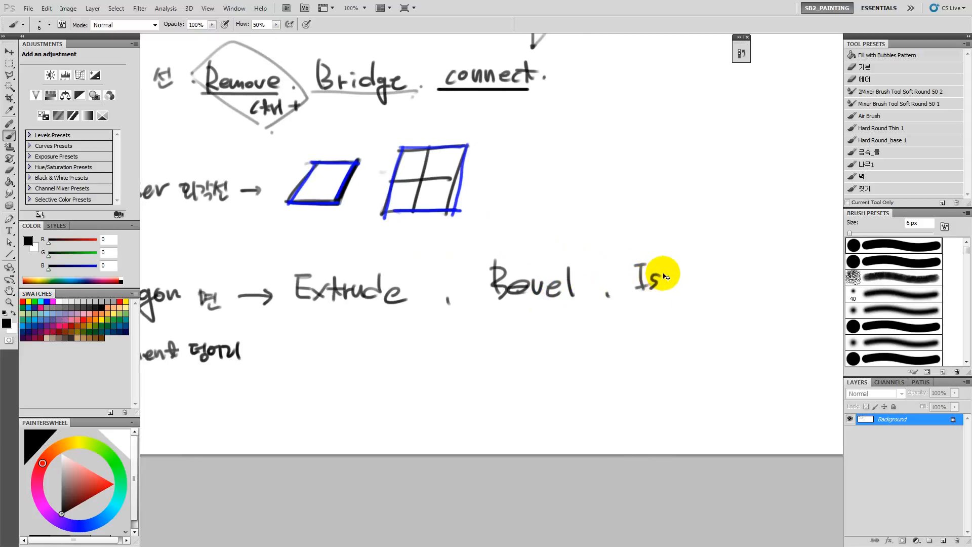
left_click_drag(658, 284, 734, 285)
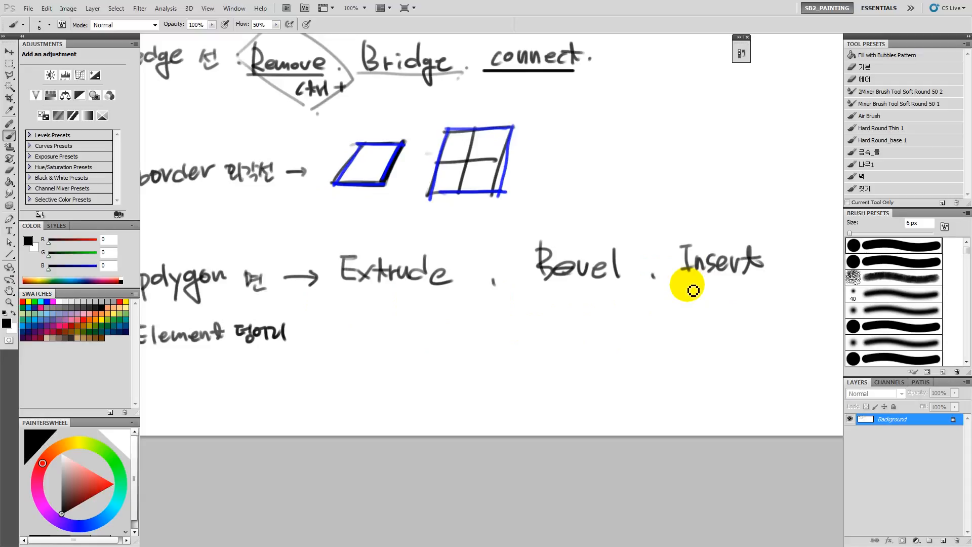
Switch to 3ds Max and select a two-by-two block of four adjoining polygons on the sphere's side at Polygon level.
key("alt+Tab")
middle_click_drag(448, 254, 458, 264)
key("4")
middle_click_drag(400, 291, 500, 247)
left_click(546, 376)
middle_click_drag(445, 349, 552, 344, "alt")
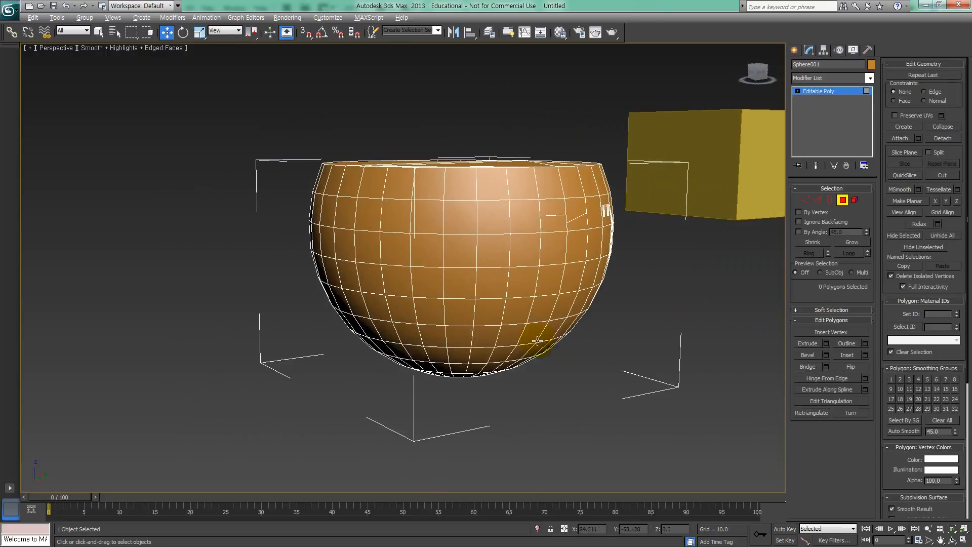
middle_click_drag(456, 258, 492, 284, "alt")
scroll(492, 284, "down", 1)
left_click(480, 286)
left_click(496, 309, "ctrl")
left_click(474, 310, "ctrl")
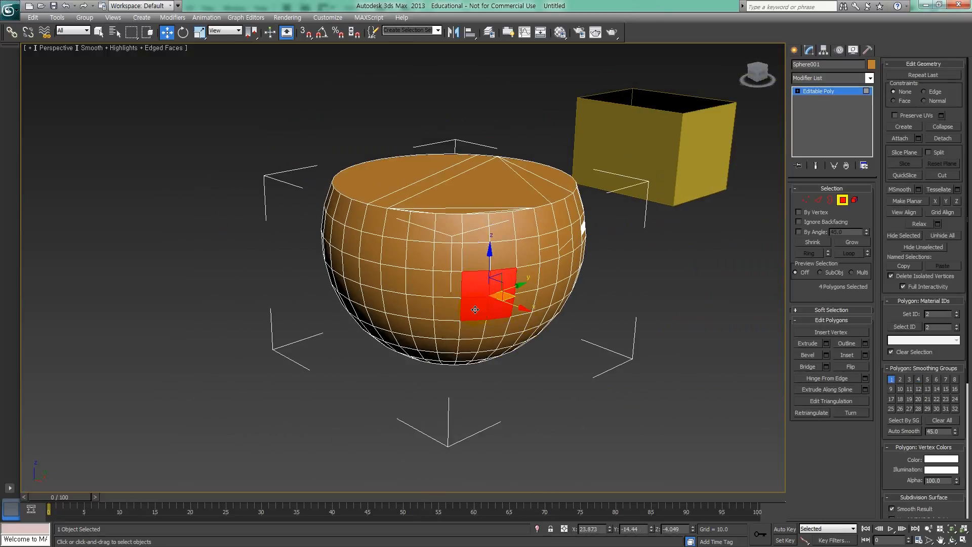
Try a freehand Extrude on the four selected polygons and check it from several angles and in wireframe display.
scroll(479, 314, "up", 5)
scroll(464, 321, "down", 3)
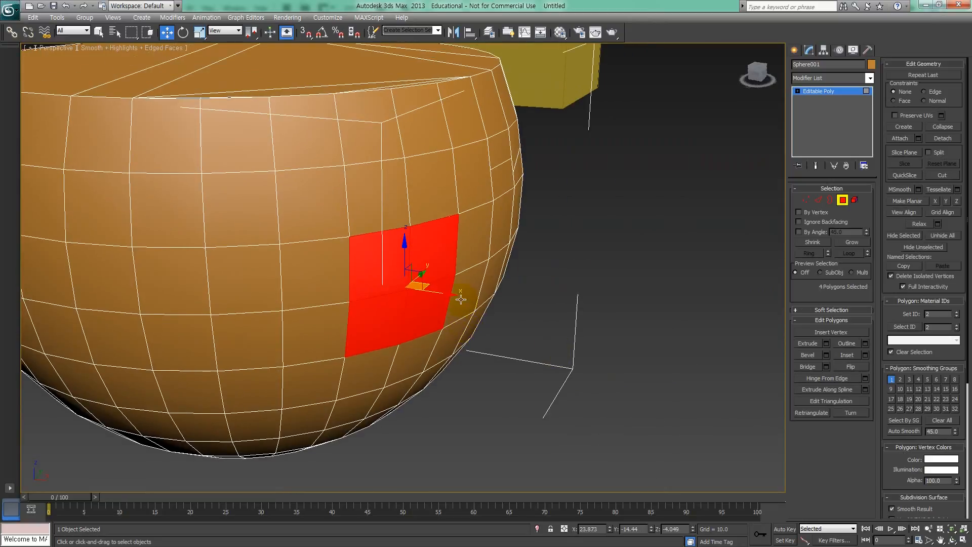
middle_click_drag(460, 299, 537, 279)
middle_click_drag(487, 312, 717, 382, "alt")
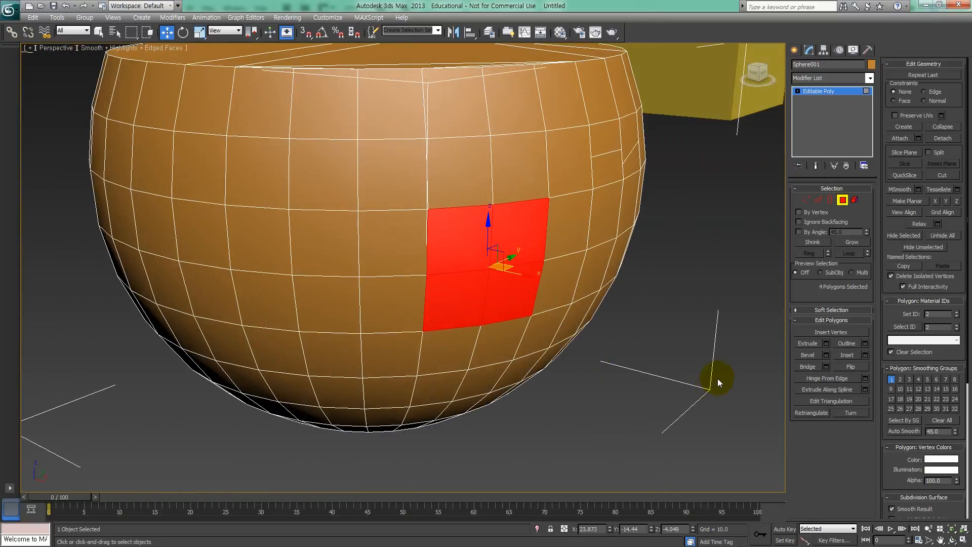
left_click(806, 345)
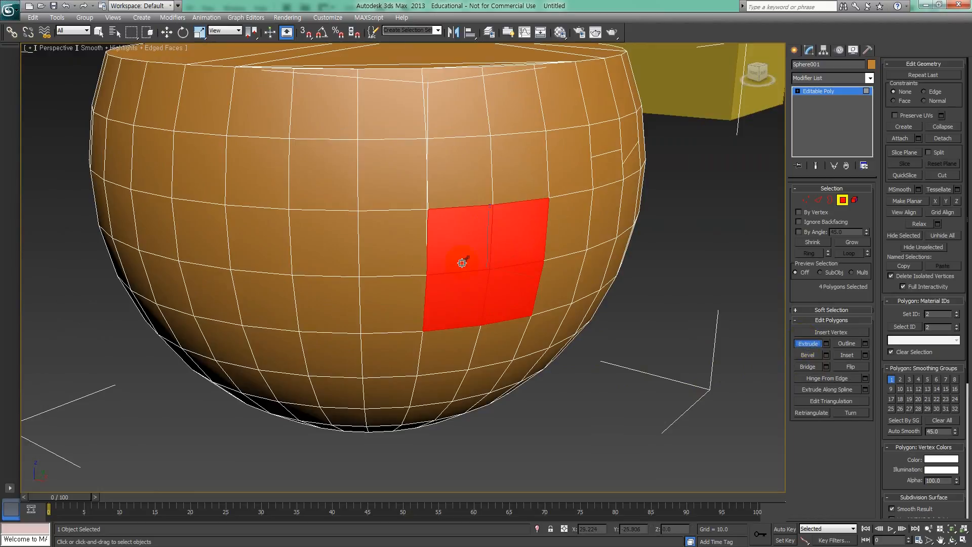
left_click_drag(462, 256, 462, 310)
mouse_move(463, 310)
middle_mouse_down("alt")
mouse_move(491, 341)
mouse_move(444, 316)
mouse_move(462, 265)
mouse_move(457, 297)
mouse_move(459, 285)
mouse_move(540, 298)
mouse_move(527, 319)
mouse_move(466, 282)
mouse_move(412, 293)
mouse_move(499, 326)
middle_mouse_up("alt")
key("F3")
key("F3")
middle_click_drag(449, 245, 485, 272)
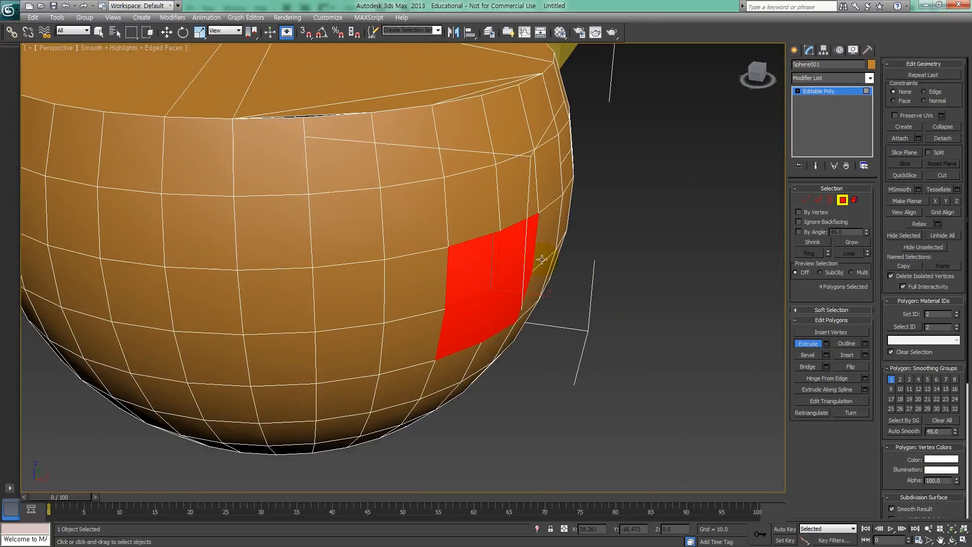
middle_click_drag(482, 294, 589, 328, "alt")
middle_click_drag(523, 272, 519, 281)
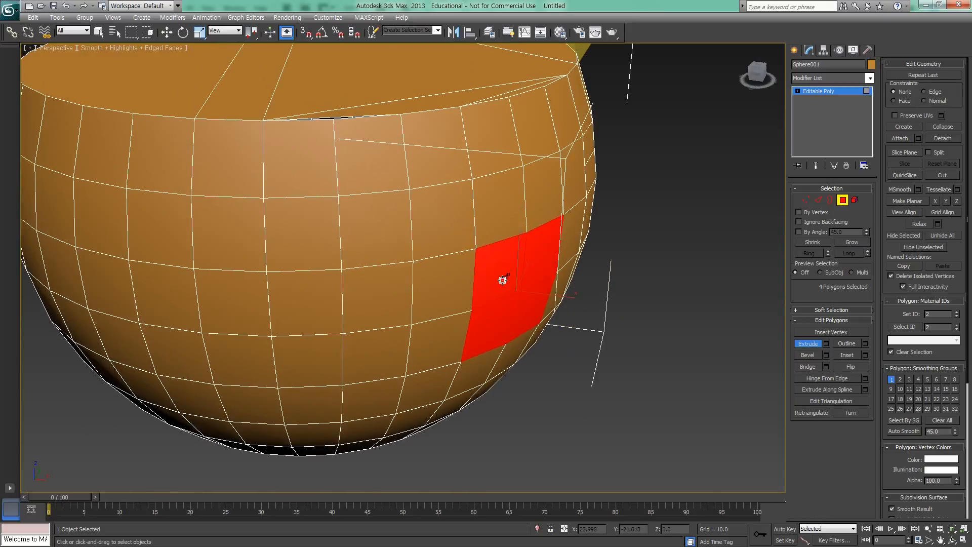
Try extruding the four selected polygons outward into one long block, and undo the extrusion.
left_click_drag(502, 281, 508, 231)
key("ctrl+z")
left_click_drag(504, 273, 512, 219)
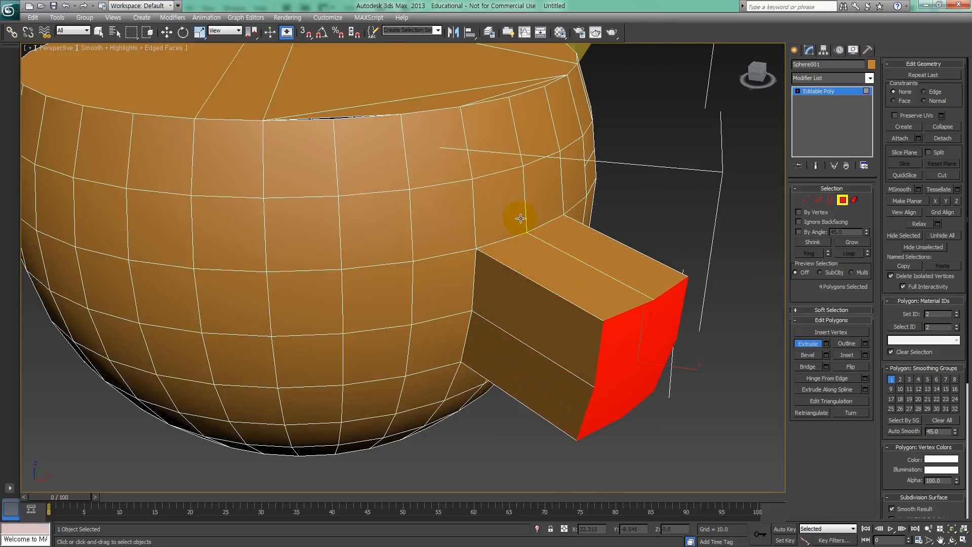
middle_click_drag(624, 335, 578, 315)
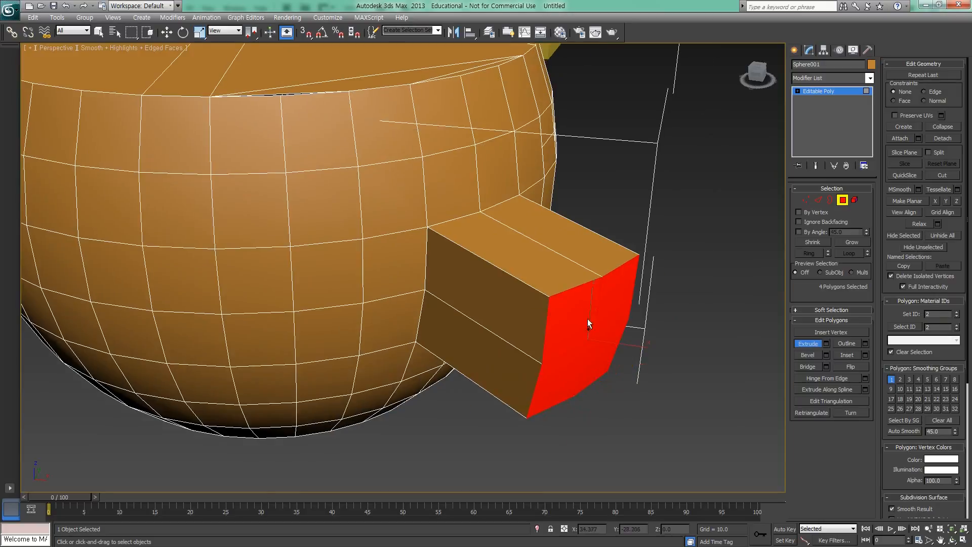
key("ctrl+z")
Extrude the four selected polygons outward in several short successive segments.
left_click_drag(454, 259, 449, 280)
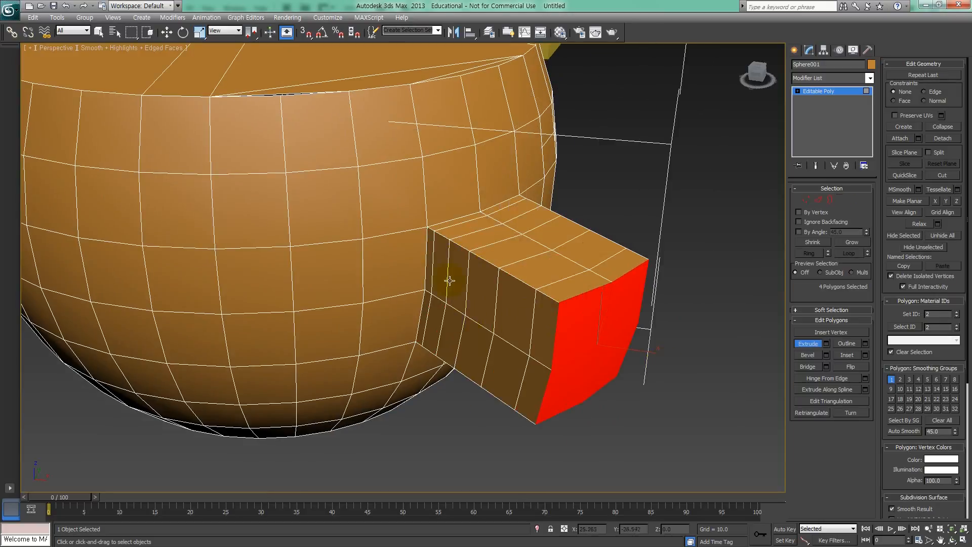
middle_click_drag(534, 325, 578, 228, "alt")
middle_click_drag(592, 386, 546, 371, "alt")
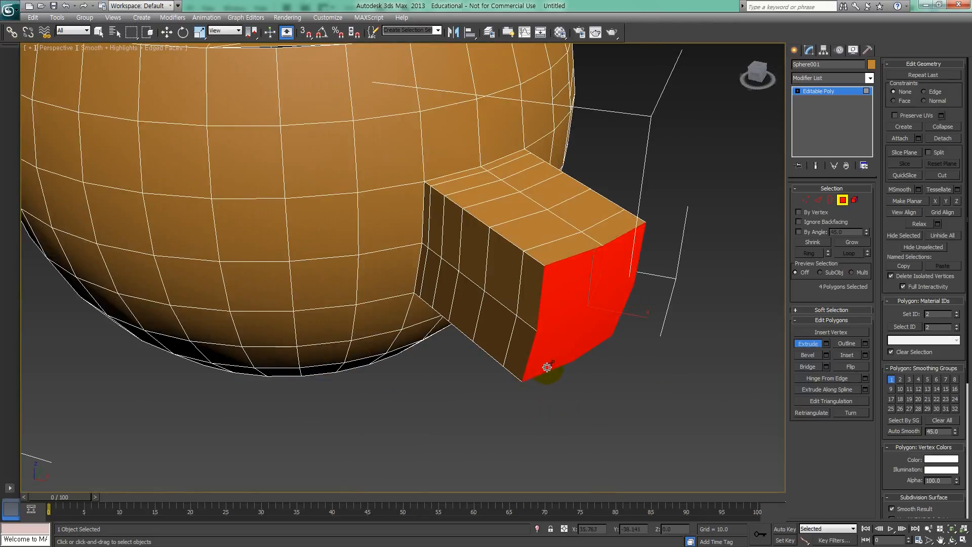
Undo all the segmented extrusions on the sphere's side.
key("ctrl+z")
key("ctrl+z")
key("ctrl+z")
key("ctrl+z")
key("ctrl+z")
key("ctrl+z")
middle_click_drag(390, 286, 502, 306, "alt")
Open the Extrude settings for the four polygons and set a Group extrusion height of 6.703.
left_click(810, 344)
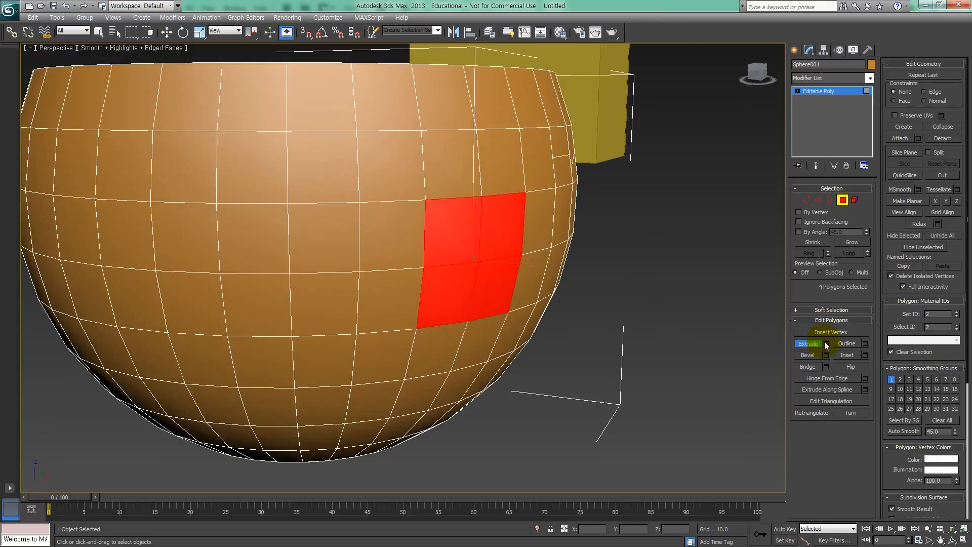
left_click(826, 344)
middle_click_drag(501, 324, 504, 332, "alt")
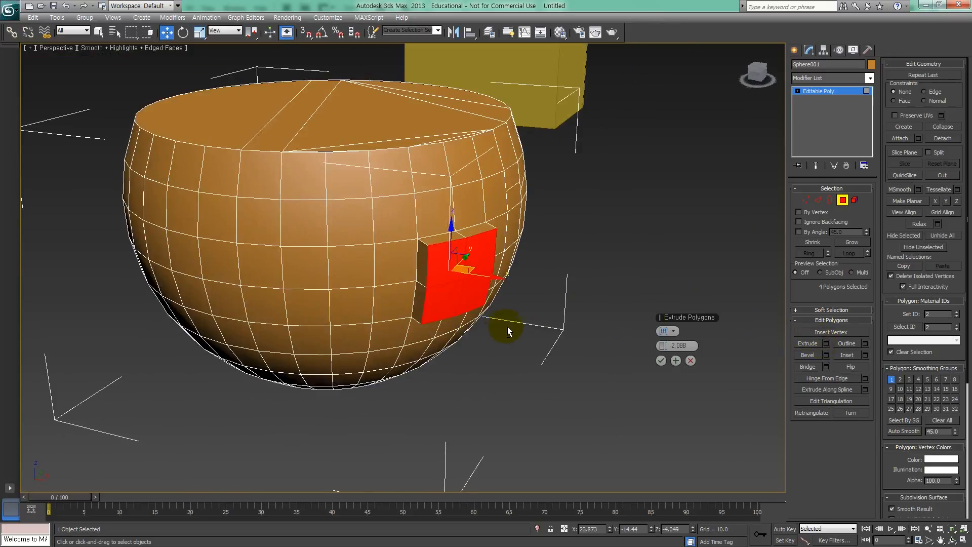
left_click_drag(681, 317, 669, 290)
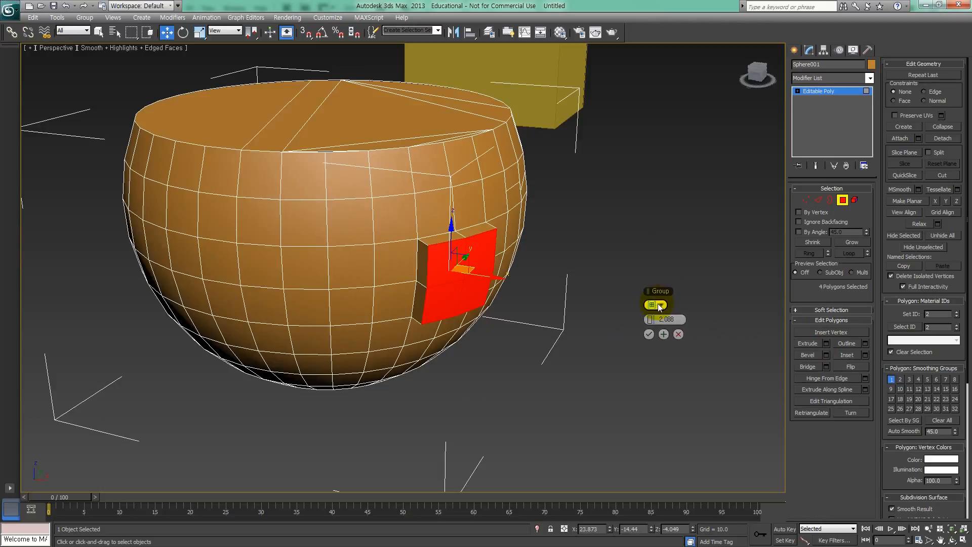
left_click_drag(652, 320, 624, 305)
middle_click_drag(535, 332, 563, 332, "alt")
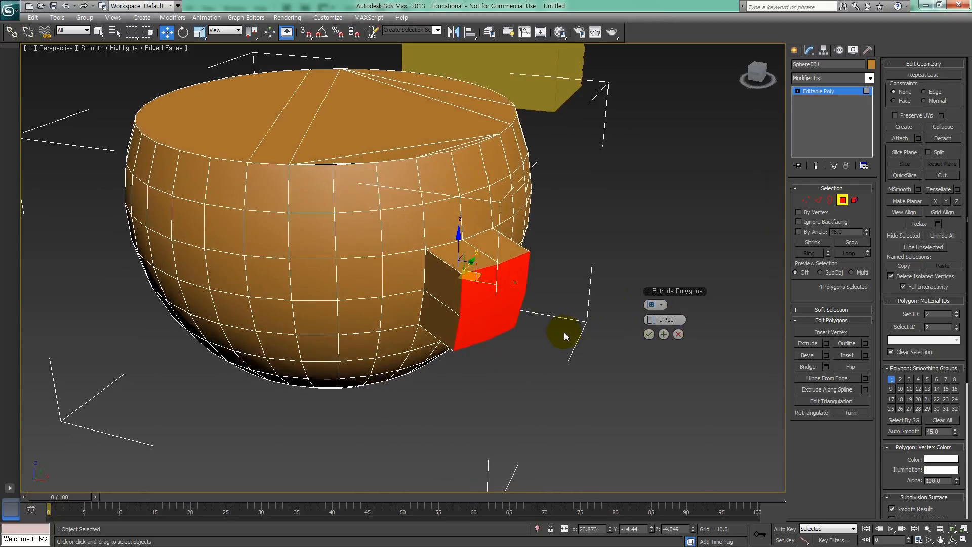
Preview the Local Normal and By Polygon extrusion types on the four polygons, and set the type back to Group.
left_click(661, 304)
left_click(676, 319)
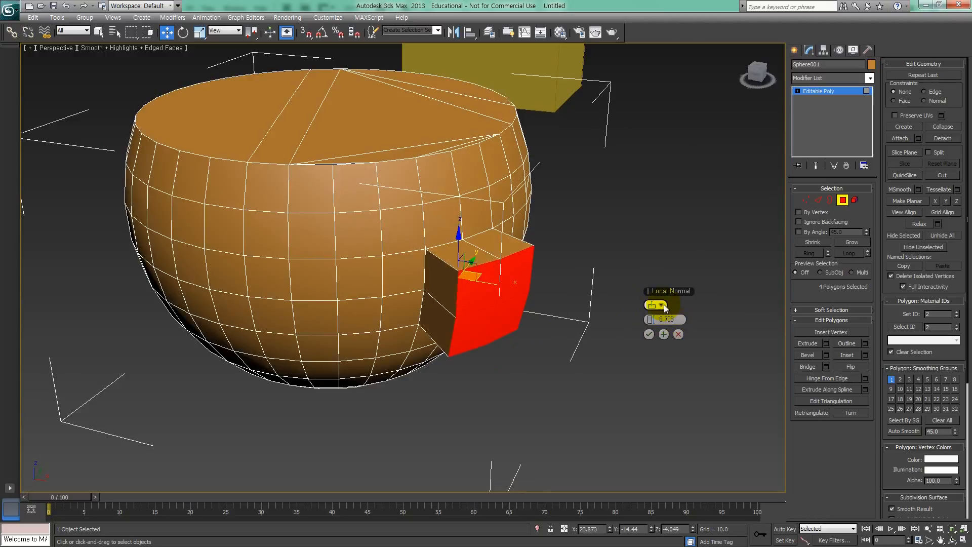
left_click(663, 304)
left_click(673, 331)
middle_click_drag(579, 330, 445, 289, "alt")
left_click(661, 304)
left_click(669, 310)
Add six more polygons to the selection to form a strip two polygons wide and five high down the sphere's side.
left_click(445, 289, "ctrl")
left_click(474, 304, "ctrl")
left_click(426, 340, "ctrl")
left_click(469, 340, "ctrl")
middle_click_drag(465, 360, 489, 345, "alt")
left_click(437, 376, "ctrl")
left_click(467, 377, "ctrl")
scroll(488, 336, "up", 3)
middle_click_drag(406, 428, 399, 377)
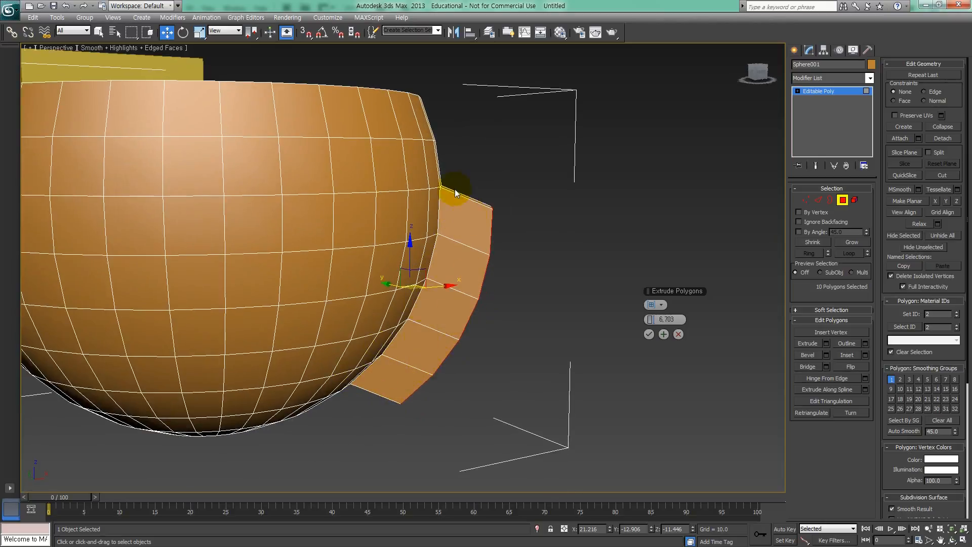
Compare the Group and Local Normal extrusion types on the ten-polygon strip, ending with Local Normal.
middle_click_drag(507, 275, 434, 205, "alt")
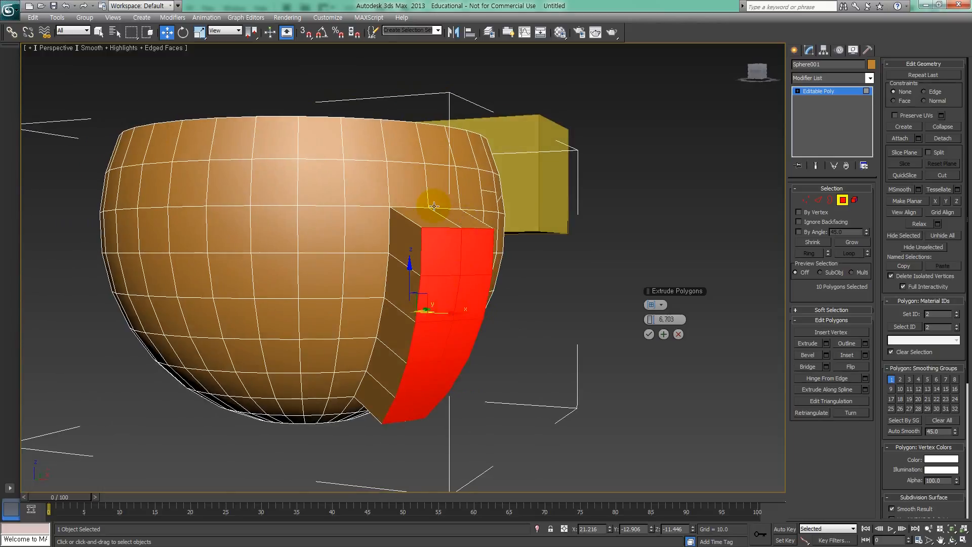
middle_click_drag(425, 286, 404, 281, "alt")
middle_click_drag(510, 321, 492, 317, "alt")
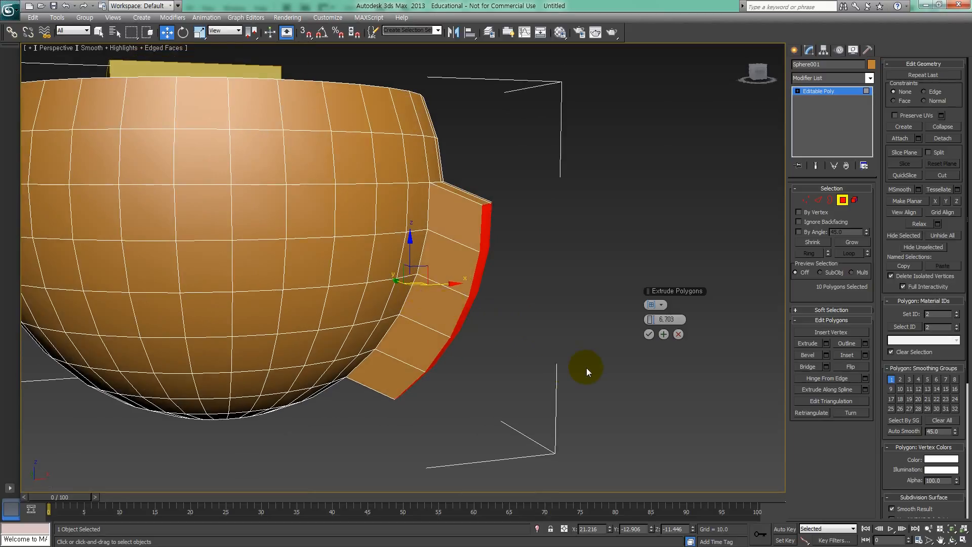
middle_click_drag(507, 303, 602, 306, "alt")
left_click(660, 305)
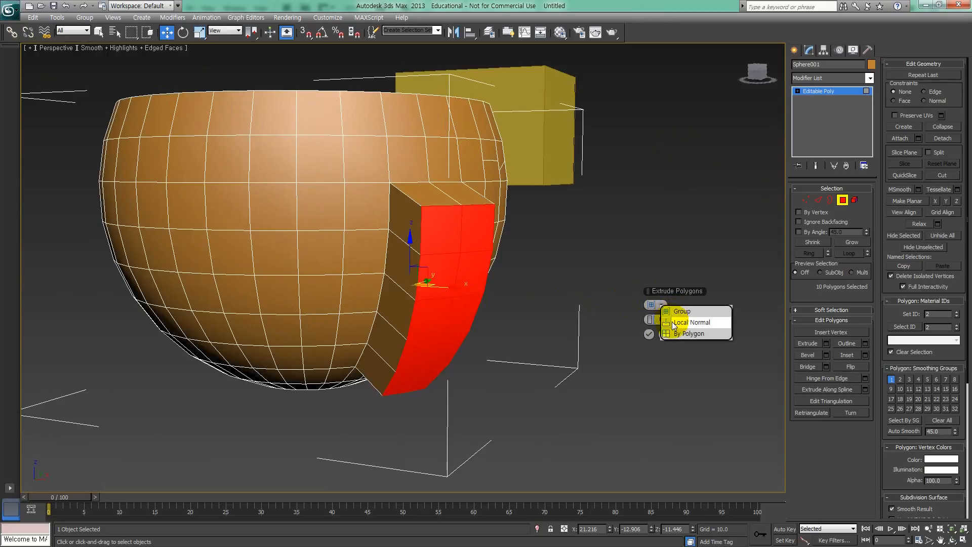
left_click(667, 316)
middle_click_drag(522, 281, 549, 282, "alt")
left_click(658, 305)
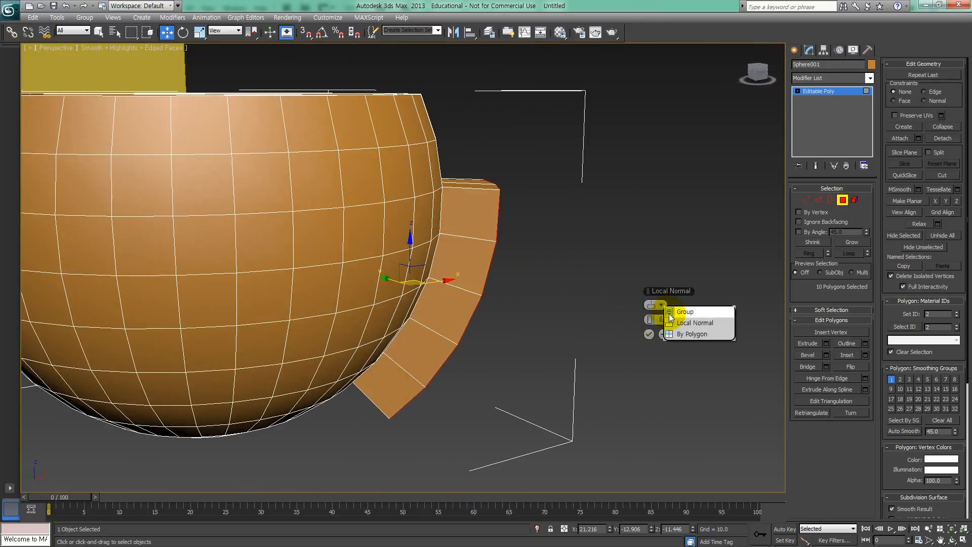
left_click(678, 312)
left_click(656, 306)
left_click(680, 323)
Add three polygons beside the strip's upper end to the selection so the Local Normal extrusion forms a T shape.
middle_click_drag(590, 310, 424, 184, "alt")
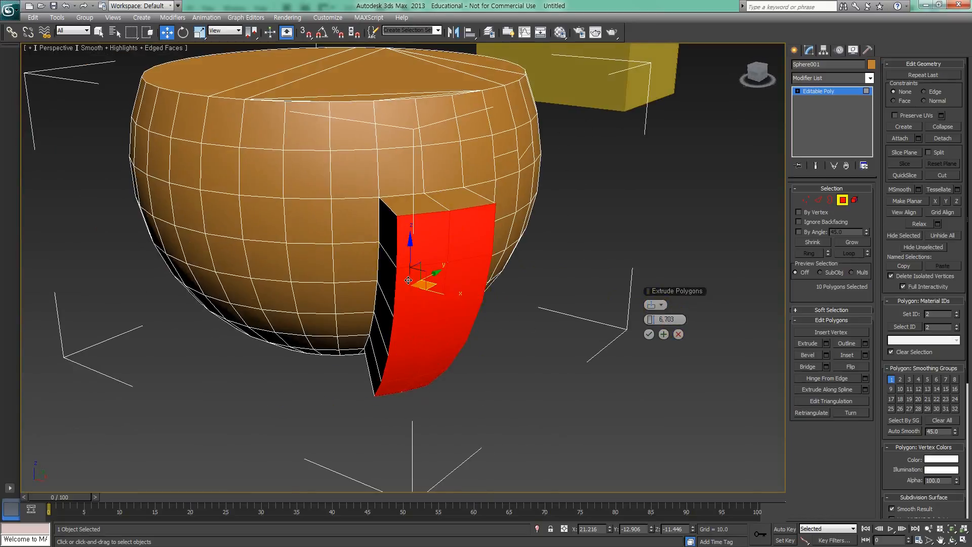
middle_click_drag(408, 280, 386, 207, "alt")
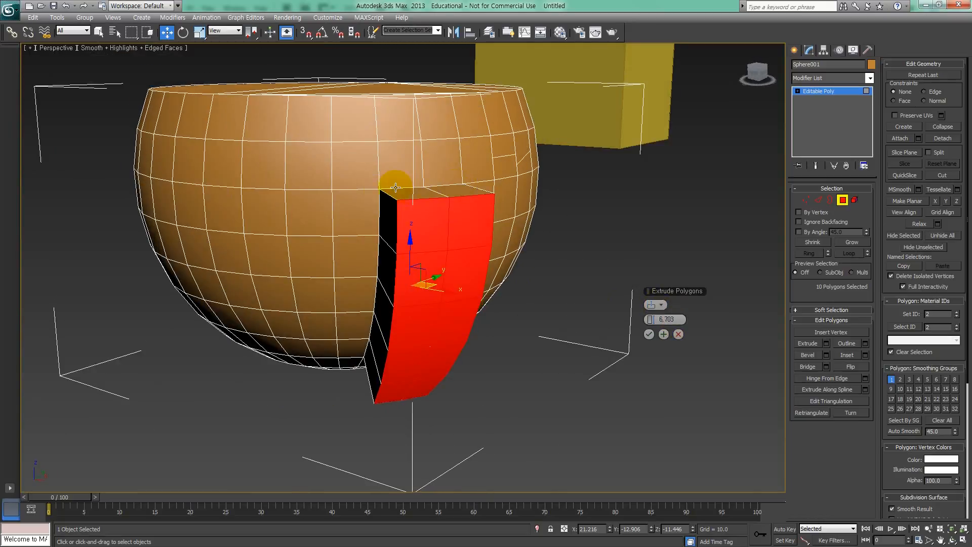
middle_click_drag(362, 357, 378, 311, "alt")
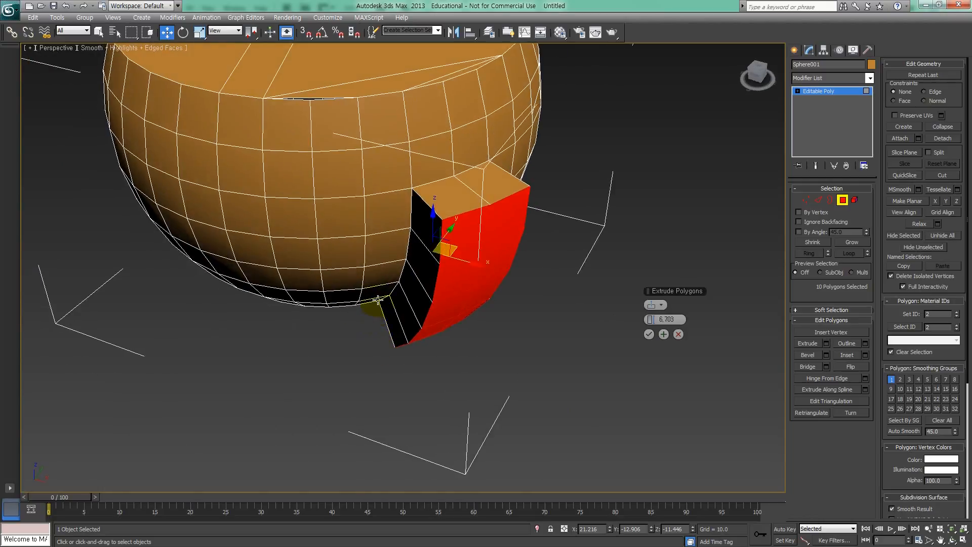
middle_click_drag(387, 350, 365, 376, "alt")
left_click(379, 260, "ctrl")
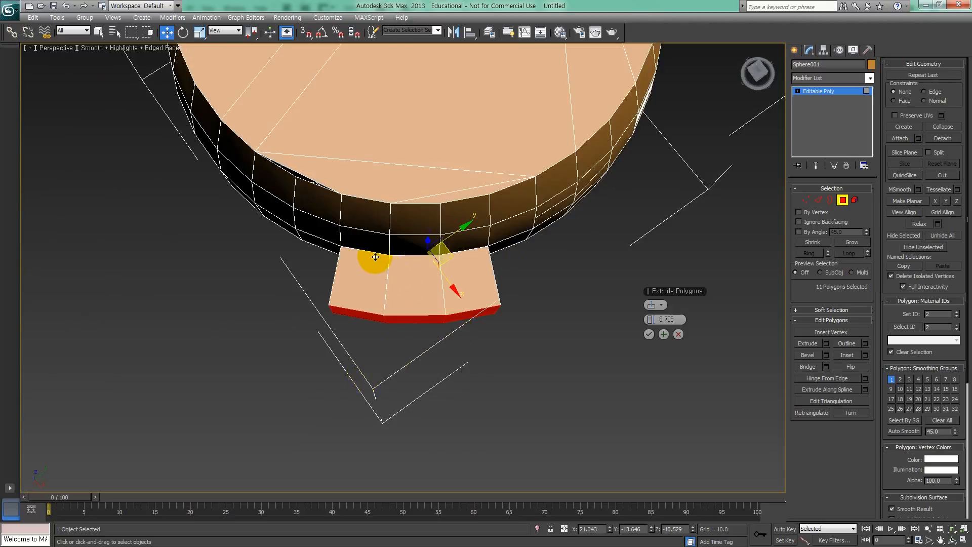
left_click(330, 246, "ctrl")
left_click(492, 247, "ctrl")
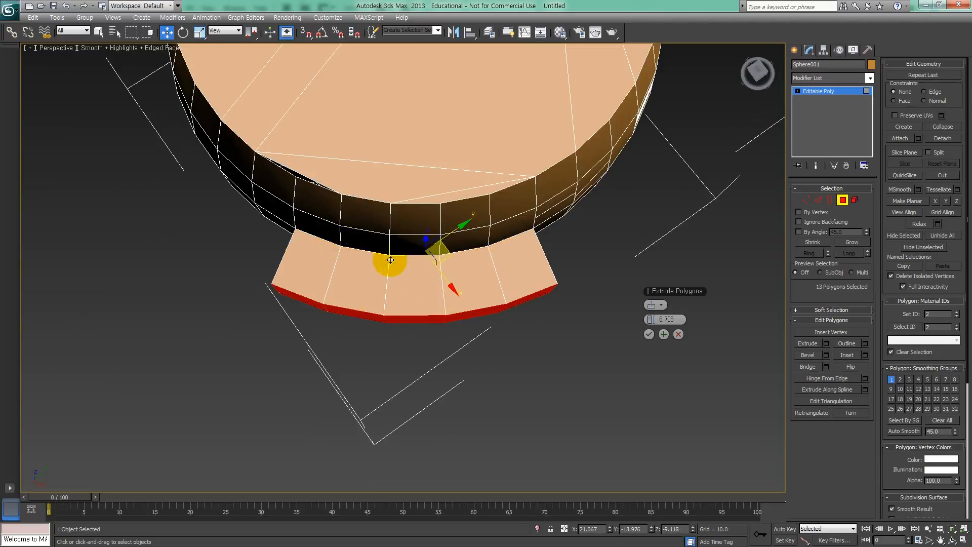
middle_click_drag(515, 276, 486, 285, "alt")
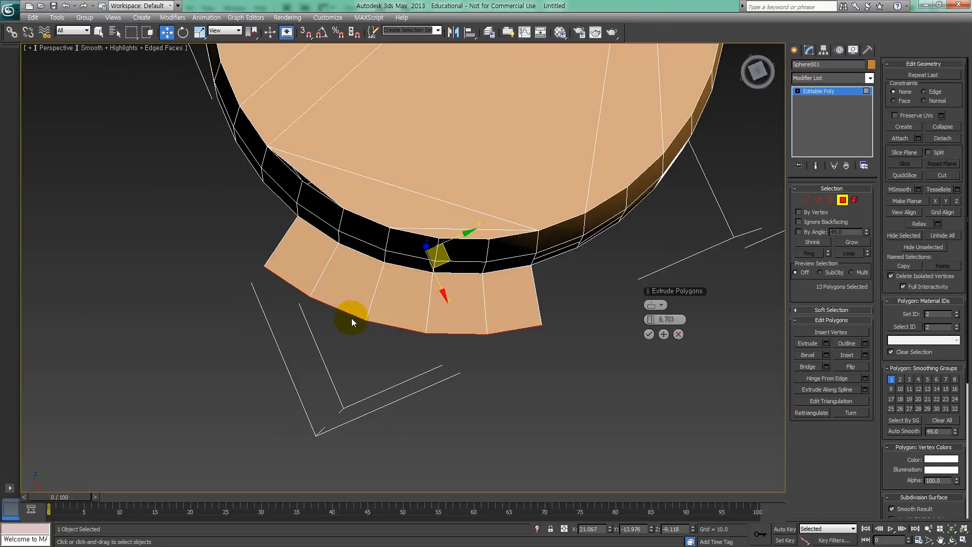
middle_click_drag(420, 318, 493, 246, "alt")
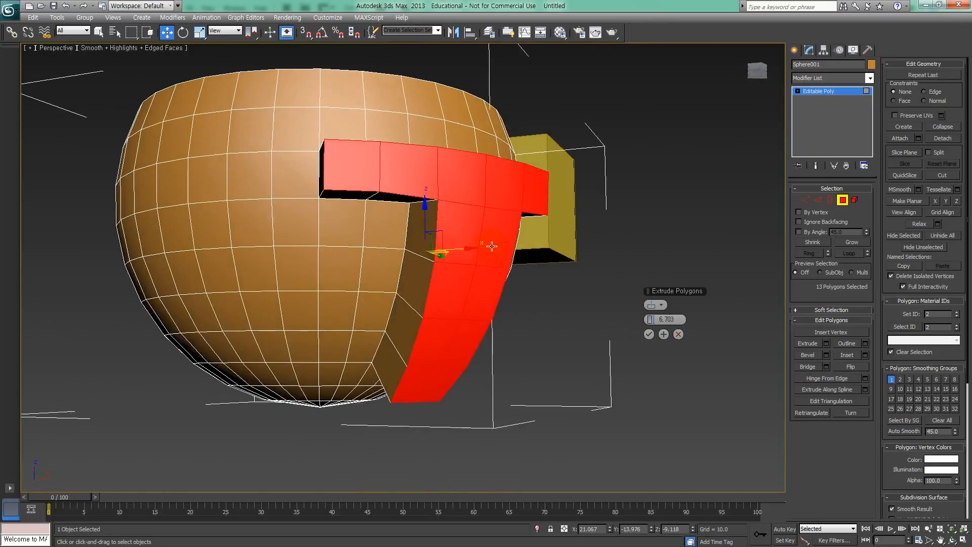
middle_click_drag(473, 280, 471, 243, "alt")
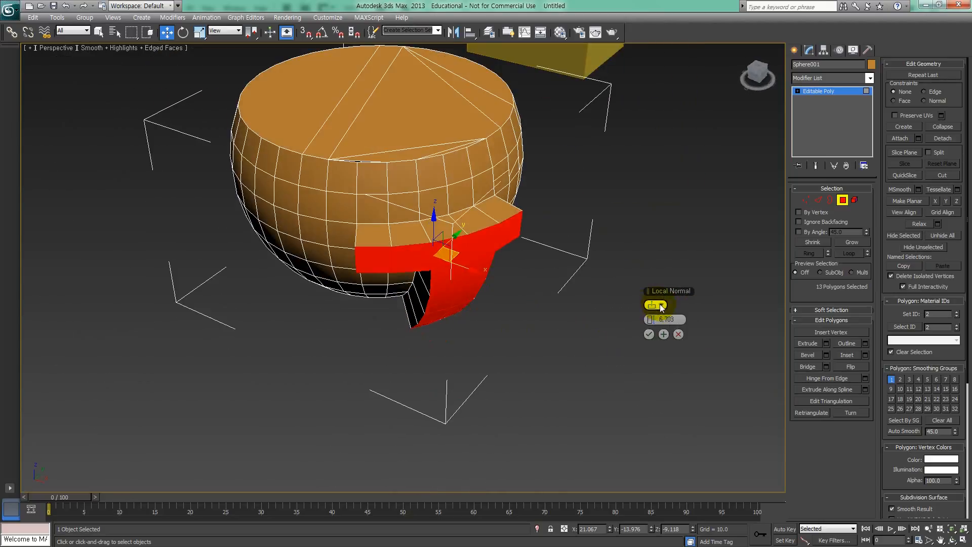
Change the extrusion type of the T-shaped selection to By Polygon and inspect the separate blocks.
left_click(658, 305)
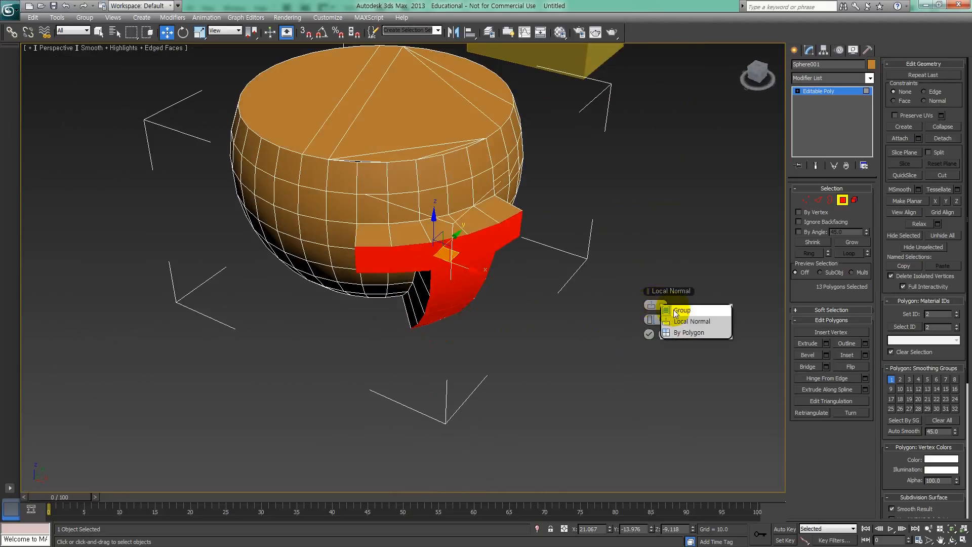
left_click(683, 335)
middle_click_drag(493, 280, 414, 174, "alt")
middle_click_drag(452, 312, 502, 335, "alt")
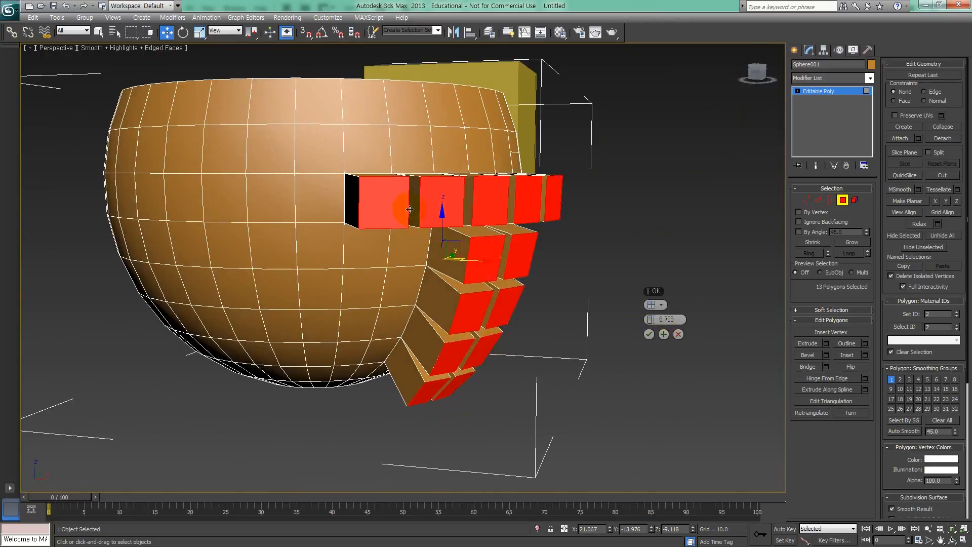
middle_click_drag(446, 244, 581, 278, "alt")
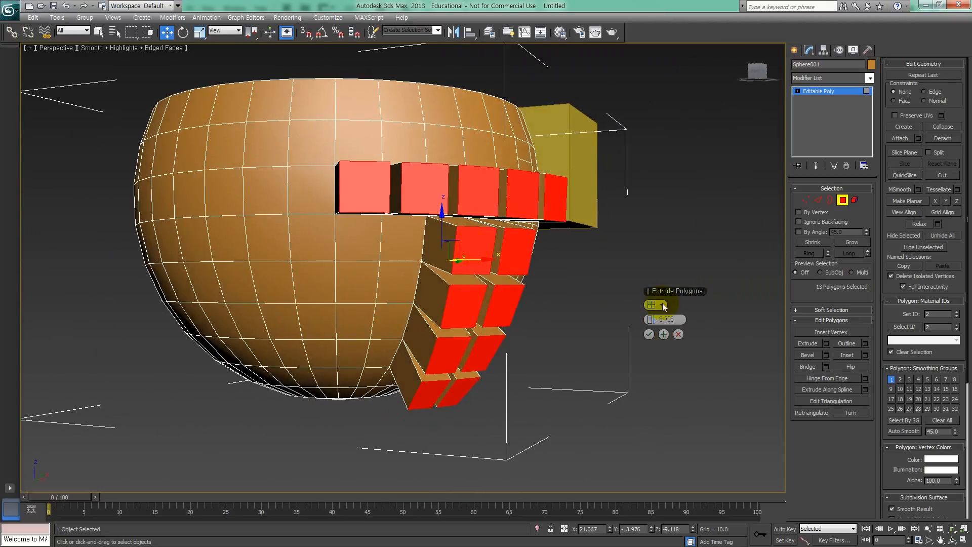
Reduce the By Polygon extrusion height, apply the extrusion, and clear the polygon selection.
left_click_drag(656, 318, 638, 324)
middle_click_drag(513, 258, 562, 271, "alt")
left_click(649, 334)
middle_click_drag(543, 319, 654, 289, "alt")
left_click(586, 280)
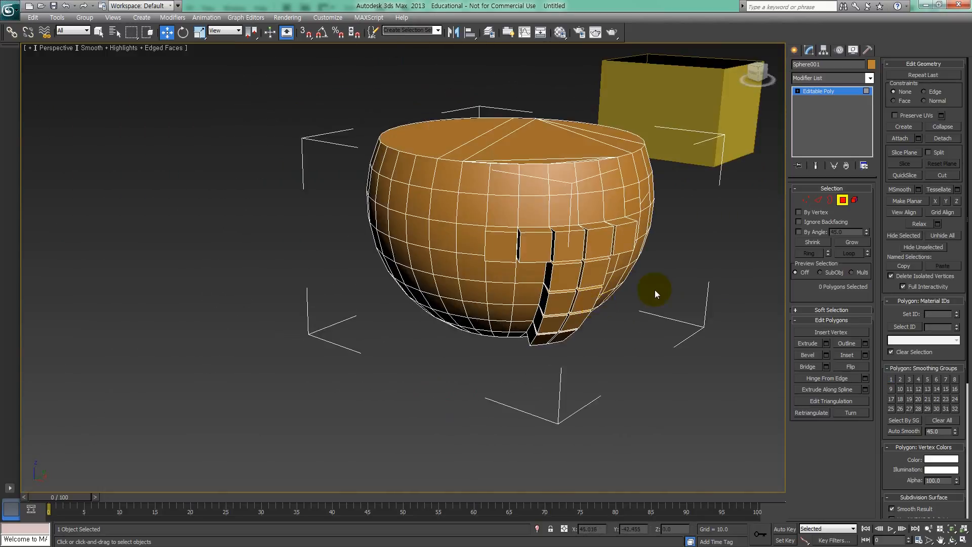
Check the Photoshop notes, return to 3ds Max, and select a block of six polygons, three wide and two high, on the sphere's plain side.
middle_click_drag(496, 255, 516, 265, "alt")
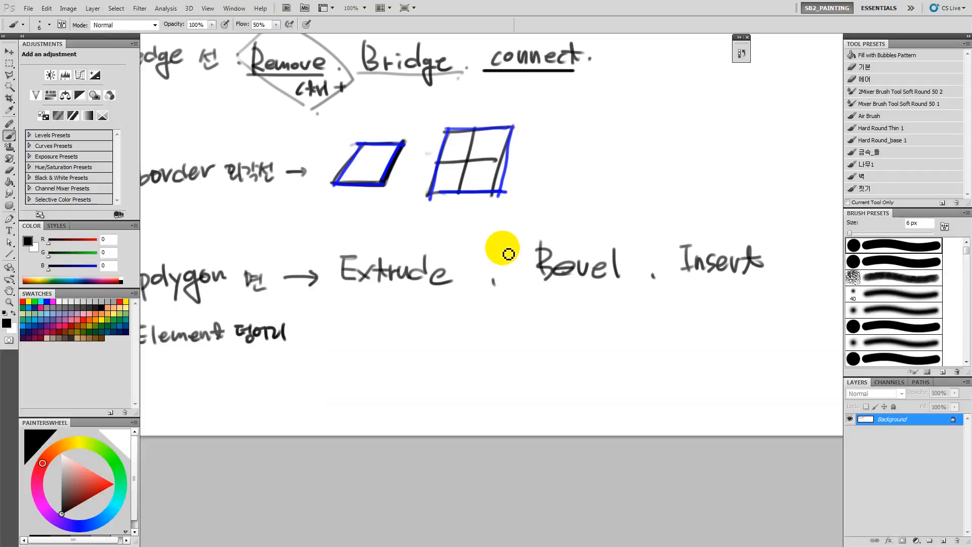
left_click_drag(429, 272, 468, 278)
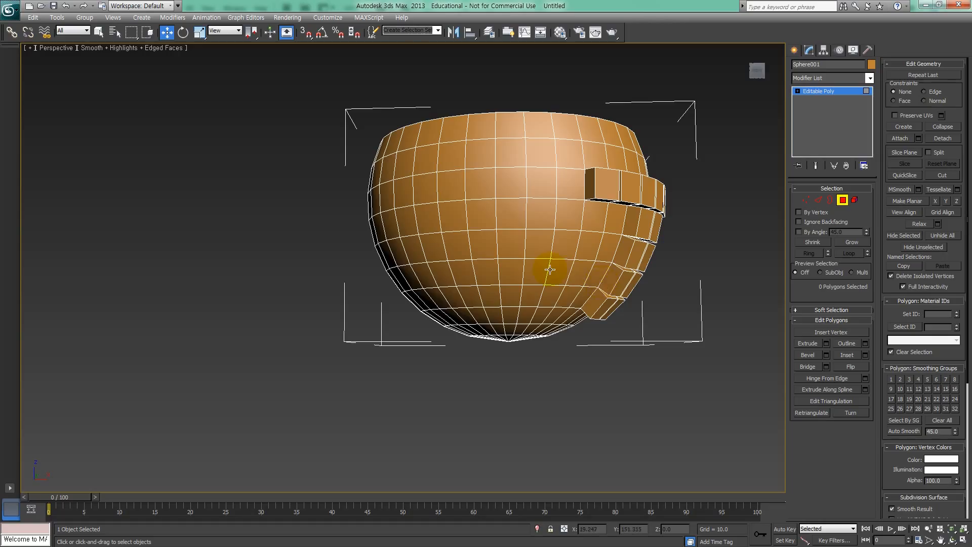
middle_click_drag(612, 272, 490, 262, "alt")
left_click(495, 248)
left_click(466, 249, "ctrl")
left_click(468, 282, "ctrl")
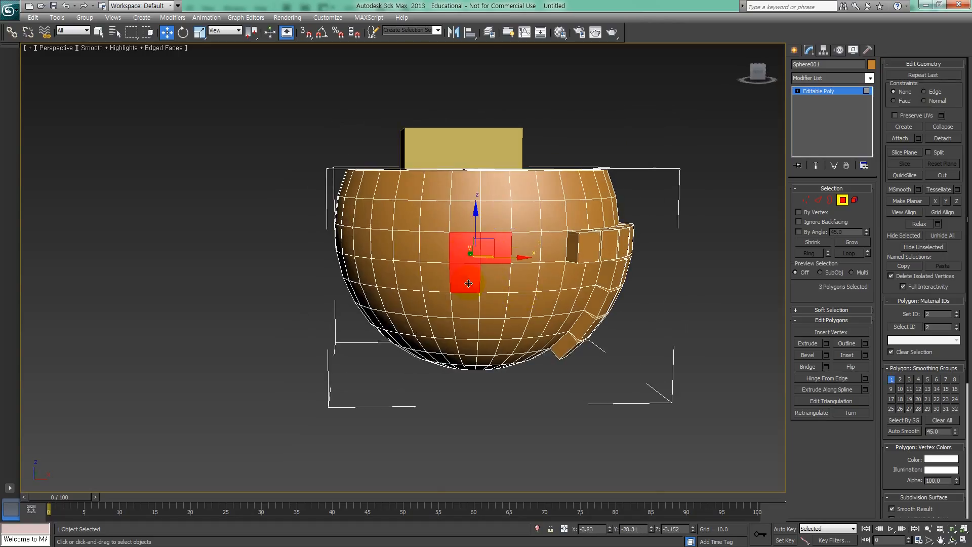
left_click(496, 282, "ctrl")
left_click(539, 289, "ctrl")
left_click(526, 248, "ctrl")
left_click(525, 278, "ctrl")
left_click(555, 285, "alt")
middle_click_drag(555, 285, 529, 300, "alt")
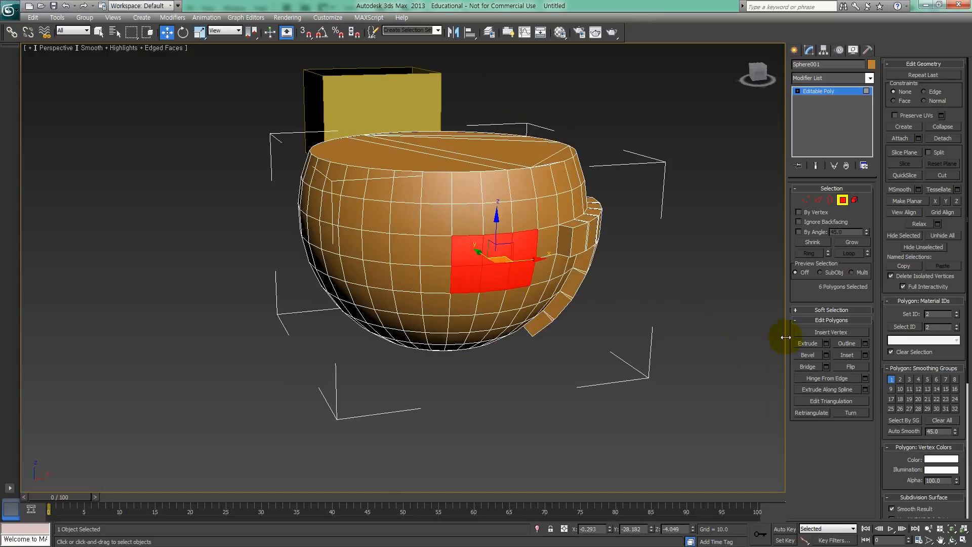
Bevel the six selected polygons as a group with height 10.0 and an outline amount widened to 2.625.
left_click(825, 357)
mouse_move(557, 316)
middle_mouse_down("alt")
mouse_move(545, 329)
mouse_move(562, 331)
middle_mouse_up("alt")
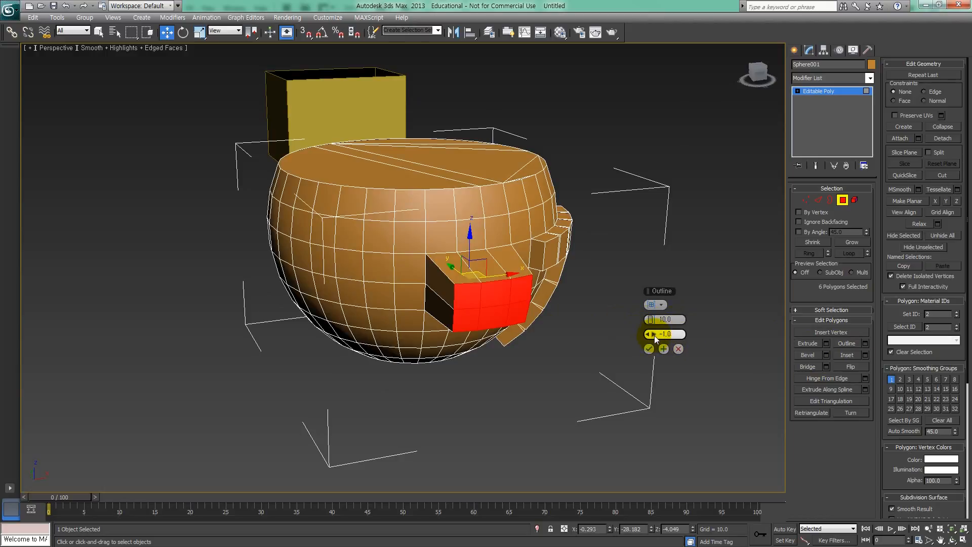
mouse_move(653, 335)
left_mouse_down()
mouse_move(671, 334)
mouse_move(605, 341)
mouse_move(651, 338)
left_mouse_up()
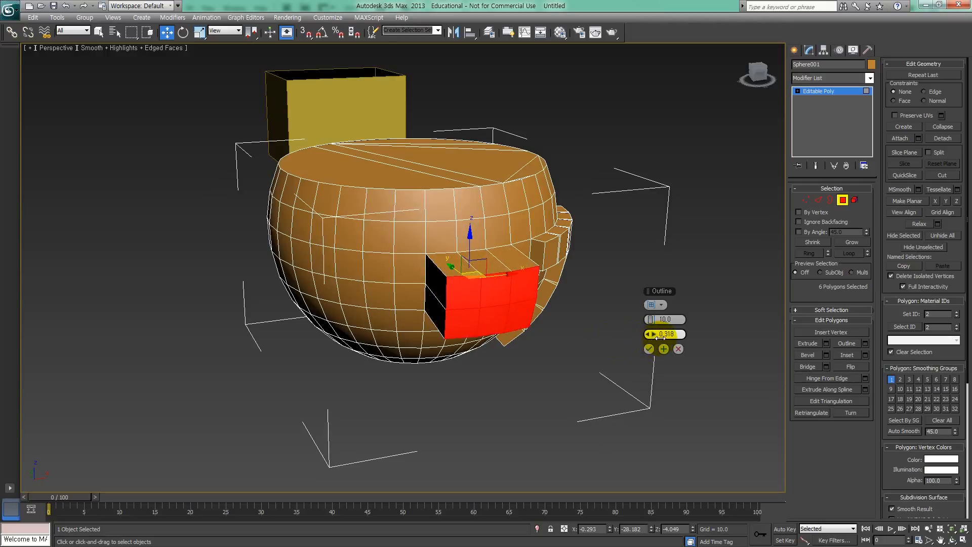
left_click_drag(653, 334, 651, 333)
middle_click_drag(565, 312, 551, 324, "alt")
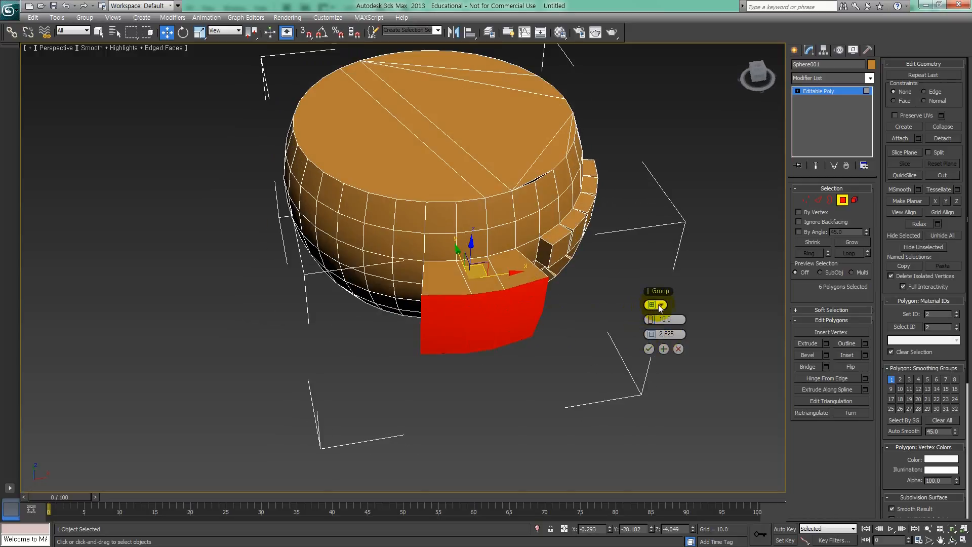
Try the Local Normal bevel type on the six polygons, switch it to By Polygon, and inspect the result.
left_click(658, 304)
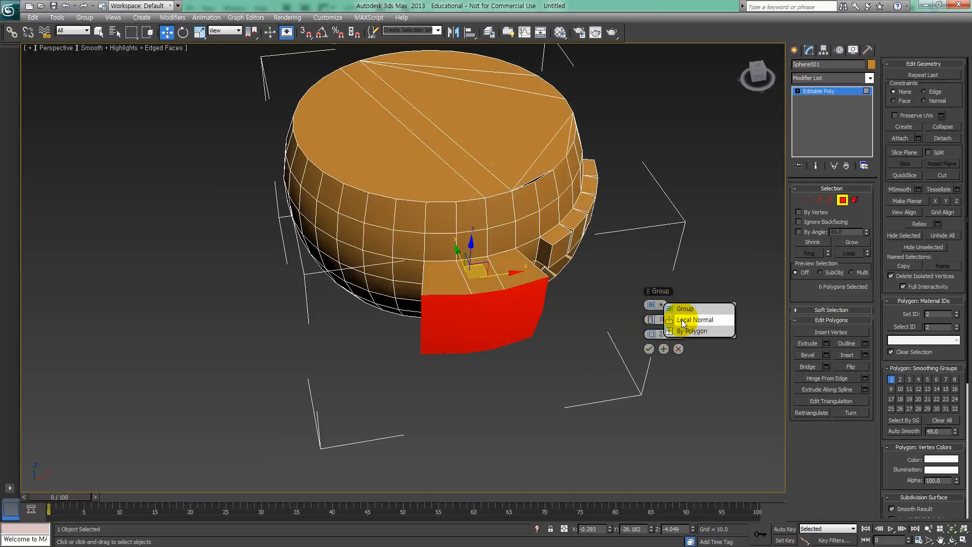
left_click(682, 321)
left_click(660, 306)
left_click(678, 336)
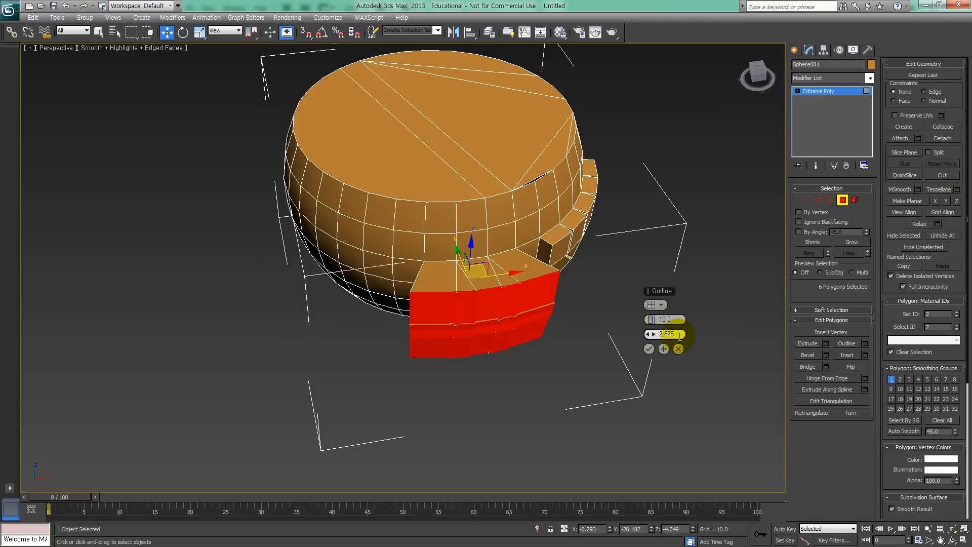
middle_click_drag(575, 315, 593, 321, "alt")
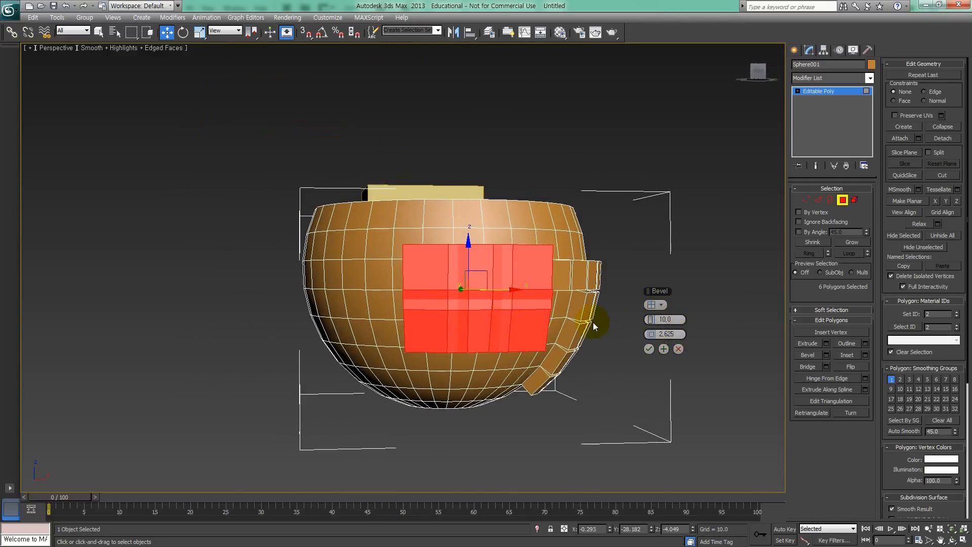
Reduce the By Polygon bevel outline to about -0.891, apply the bevel, and clear the polygon selection.
left_click_drag(655, 332, 633, 332)
middle_click_drag(483, 296, 607, 315, "alt")
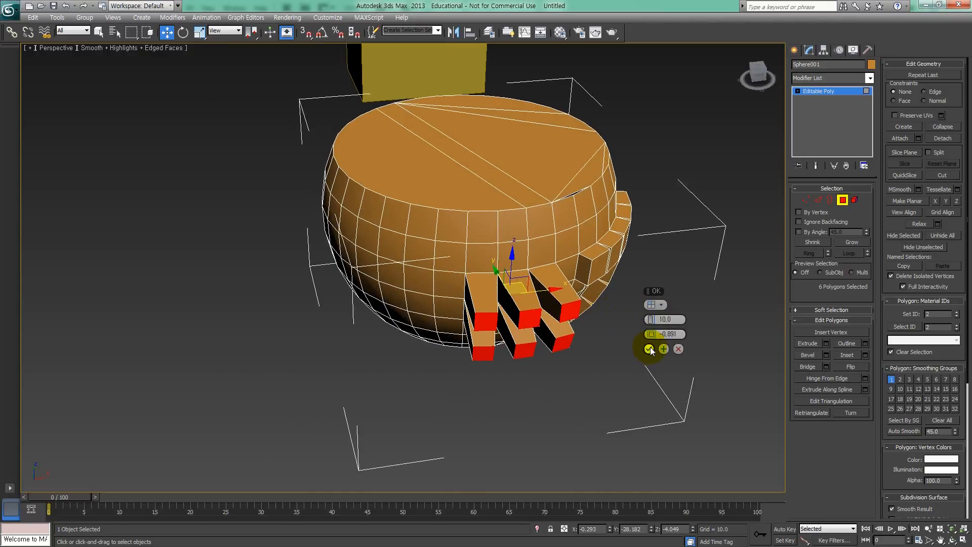
left_click(650, 349)
middle_click_drag(585, 348, 593, 330, "alt")
left_click(594, 330)
Select a block of nine polygons, three wide and three high, on the plain surface beside the bevelled blocks.
mouse_move(527, 328)
middle_mouse_down()
mouse_move(583, 327)
mouse_move(524, 332)
middle_mouse_up()
middle_click_drag(524, 332, 596, 291)
left_click(547, 302)
left_click(547, 323, "ctrl")
left_click(543, 346, "ctrl")
left_click(523, 343, "ctrl")
left_click(518, 324, "ctrl")
left_click(522, 298, "ctrl")
left_click(487, 294, "ctrl")
left_click(486, 319, "ctrl")
left_click(487, 342, "ctrl")
middle_click_drag(487, 341, 525, 318, "alt")
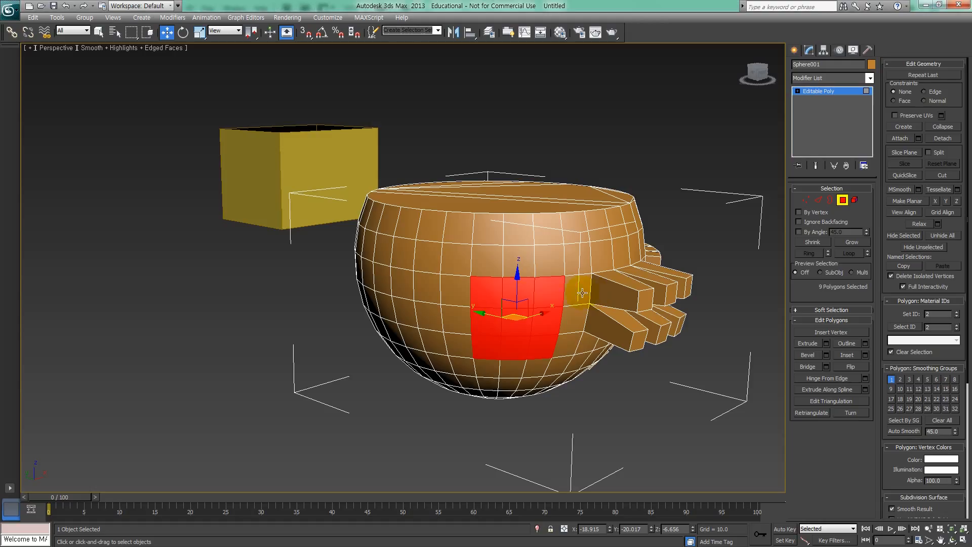
Inset the nine selected polygons as one group, undoing two trial insets and keeping one of about 3.85.
middle_click_drag(593, 293, 525, 304, "alt")
key("z")
scroll(525, 303, "down", 3)
left_click(844, 355)
left_click_drag(455, 288, 459, 260)
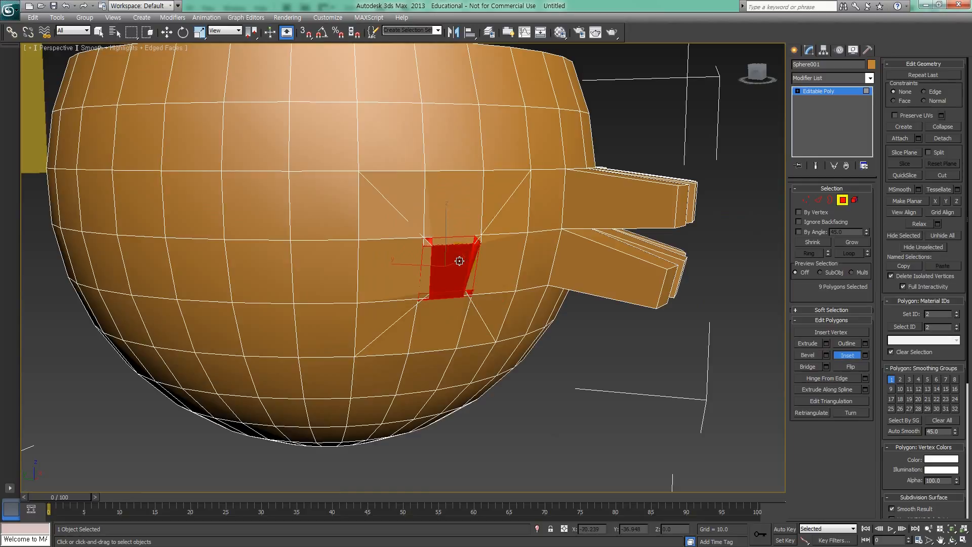
key("ctrl+z")
left_click_drag(398, 210, 426, 267)
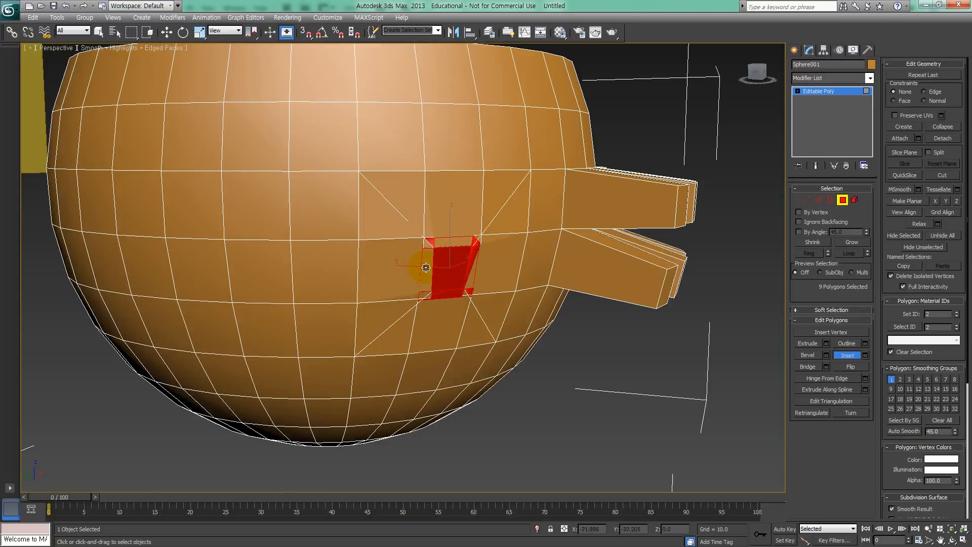
key("ctrl+z")
left_click_drag(408, 201, 403, 217)
Select a block of six polygons, two wide and three high, directly beside the inset area.
middle_click_drag(400, 225, 477, 250)
left_click(423, 208)
left_click(424, 261, "ctrl")
left_click(428, 312, "ctrl")
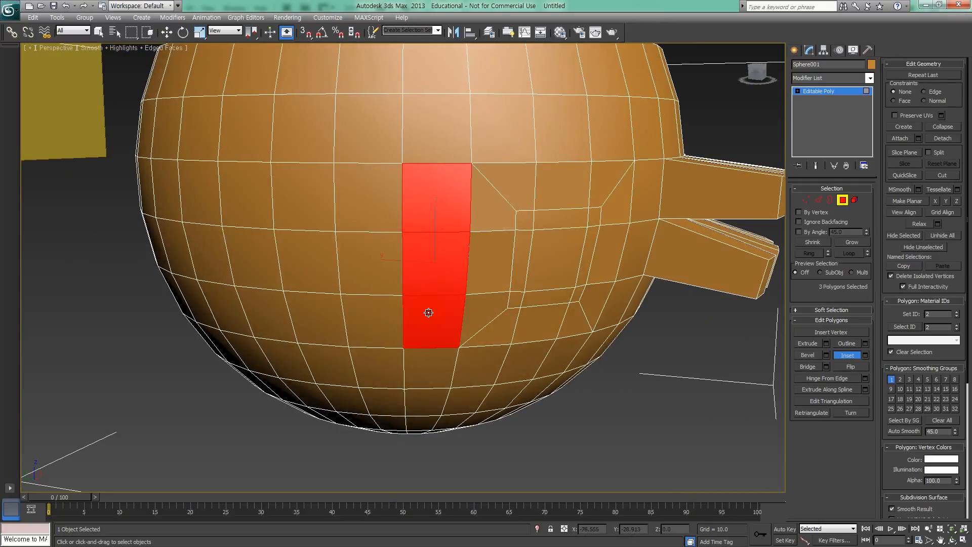
left_click(366, 312, "ctrl")
left_click(369, 266, "ctrl")
left_click(372, 218, "ctrl")
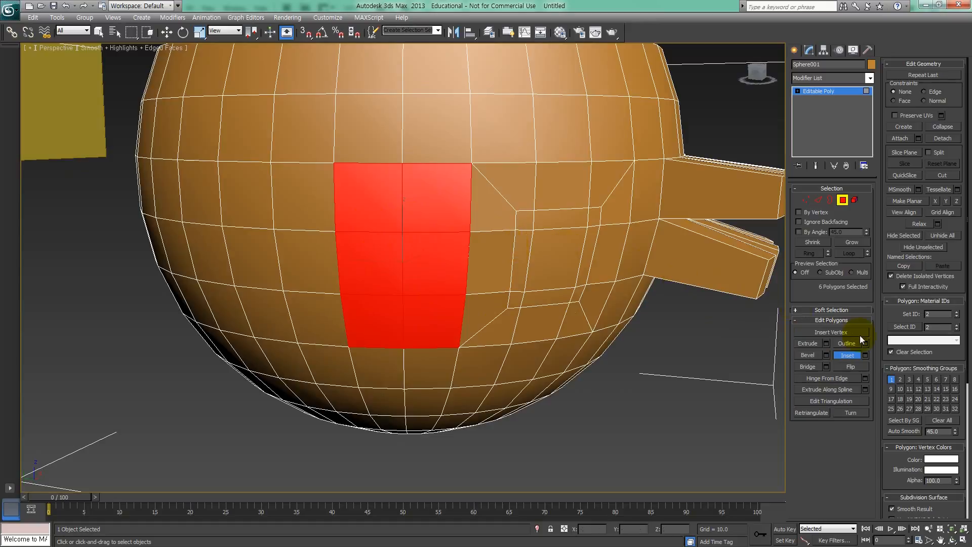
Inset the six selected polygons with the By Polygon type and an amount of 1.215, apply it, and clear the selection.
left_click(865, 355)
key("w")
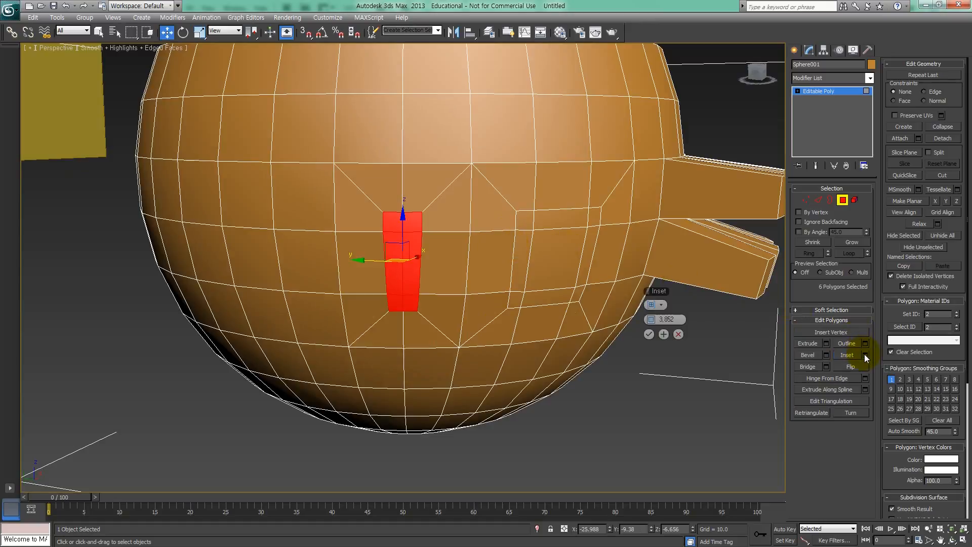
left_click(662, 305)
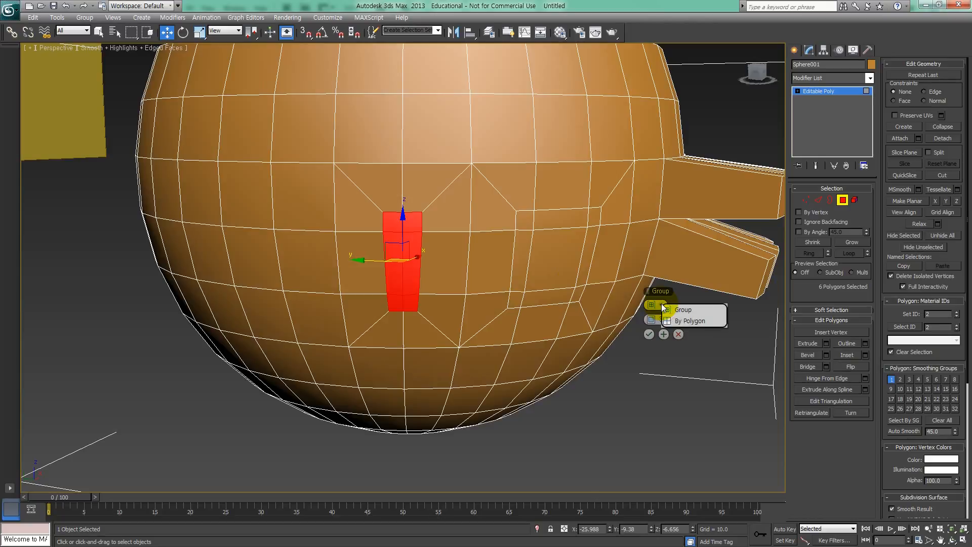
left_click(677, 319)
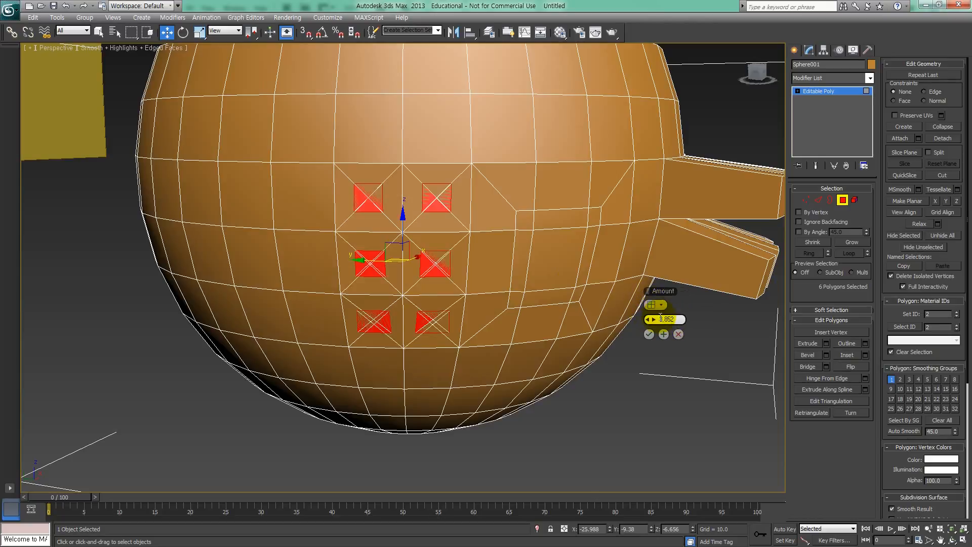
left_click_drag(649, 319, 646, 321)
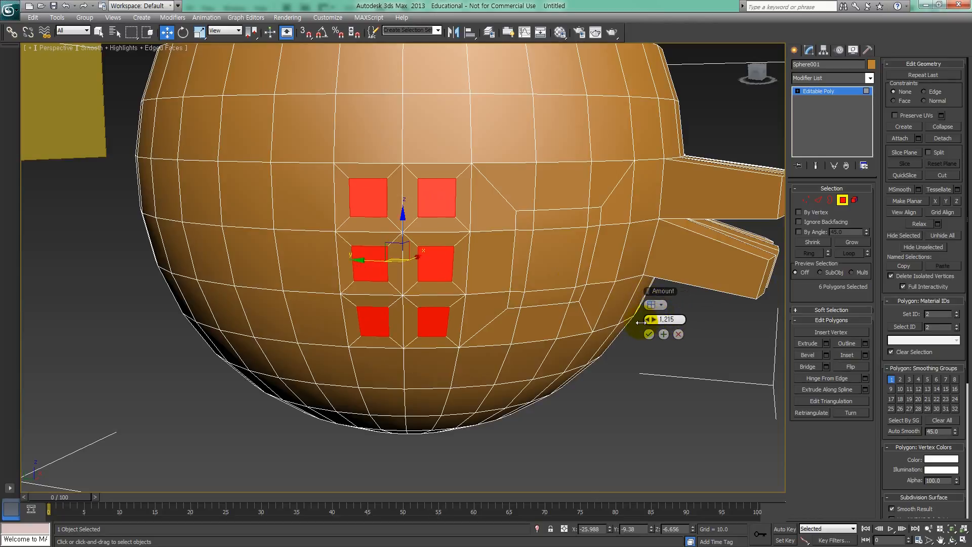
left_click(648, 334)
middle_click_drag(459, 262, 484, 251)
scroll(501, 233, "down", 5)
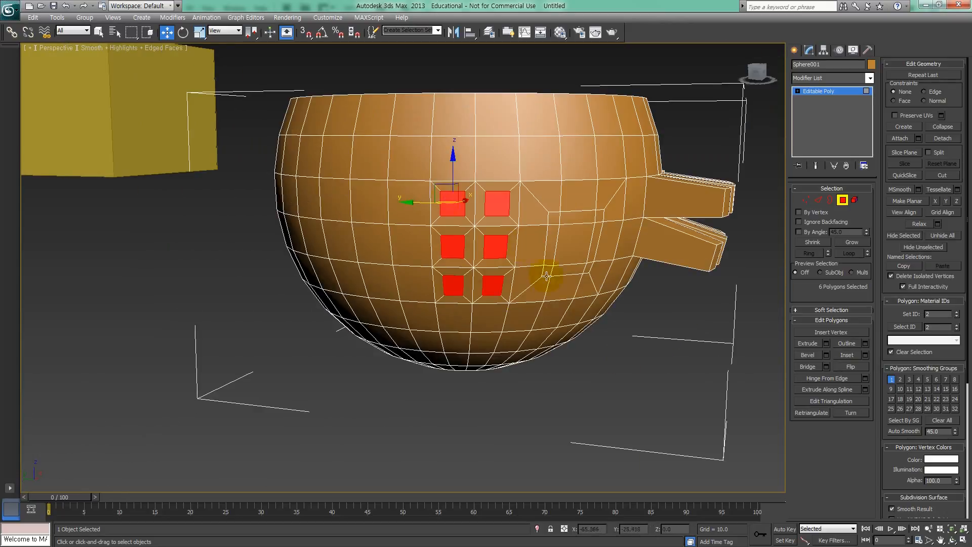
left_click(628, 333)
Select a block of four polygons, two wide and two high, on the sphere below the bevelled blocks.
middle_click_drag(605, 305, 503, 301, "alt")
scroll(493, 302, "down", 4)
middle_click_drag(386, 238, 406, 233, "alt")
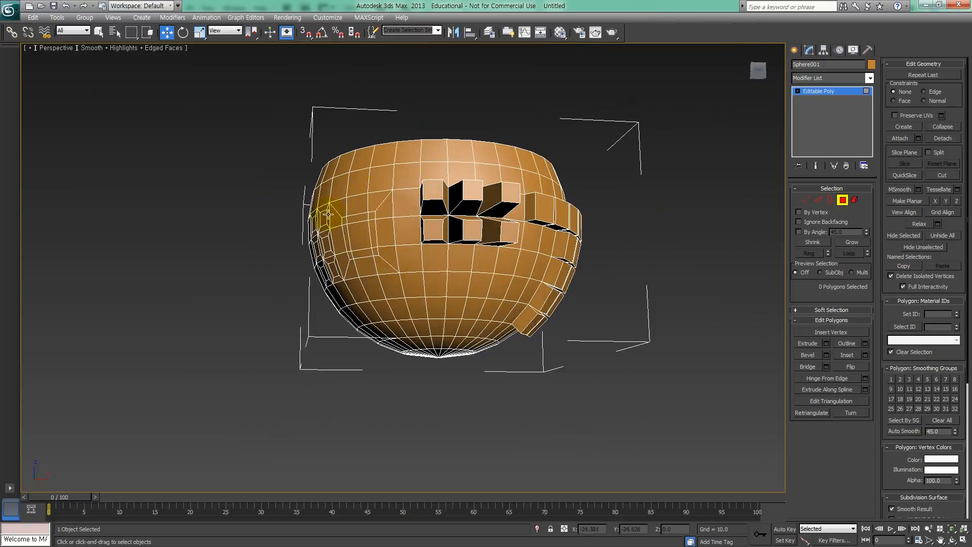
middle_click_drag(472, 267, 464, 234)
scroll(464, 234, "up", 4)
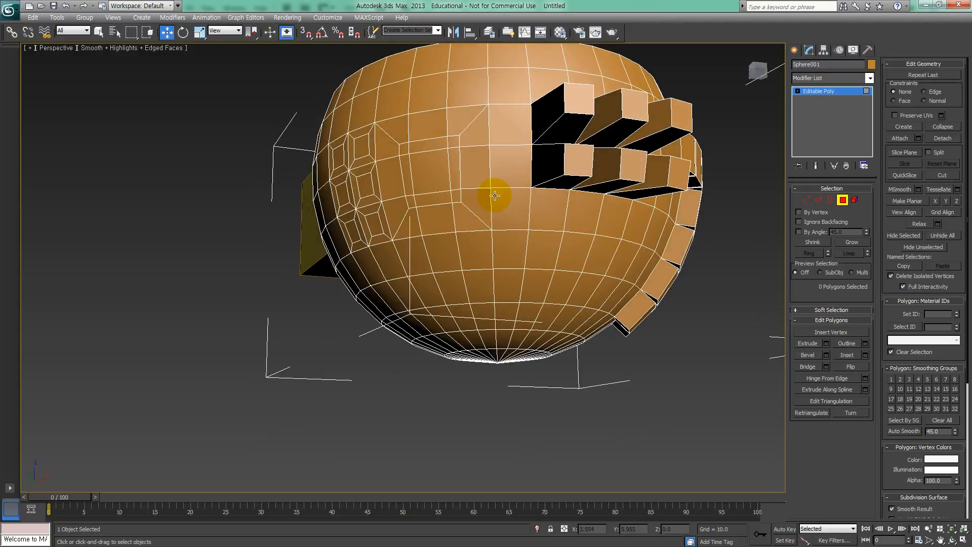
middle_click_drag(505, 196, 481, 208)
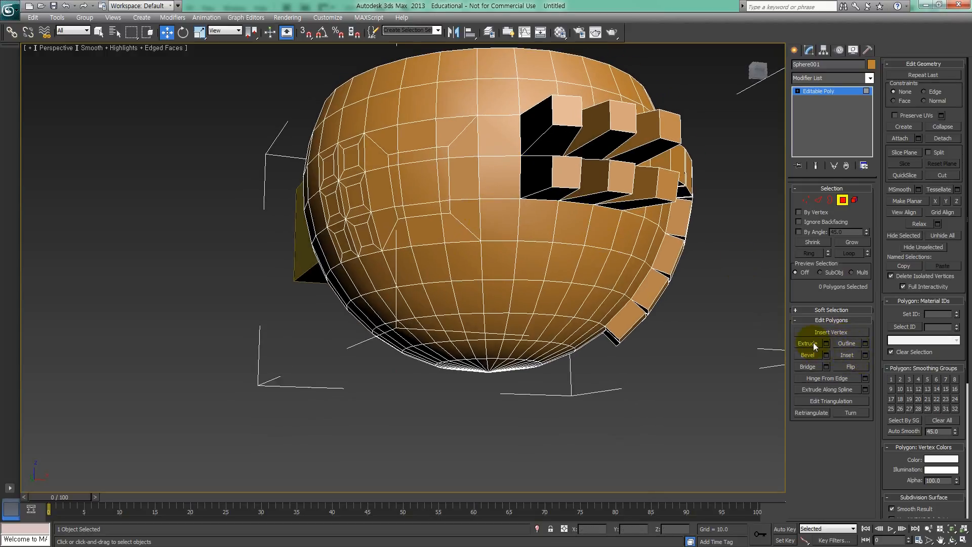
middle_click_drag(653, 277, 493, 264, "alt")
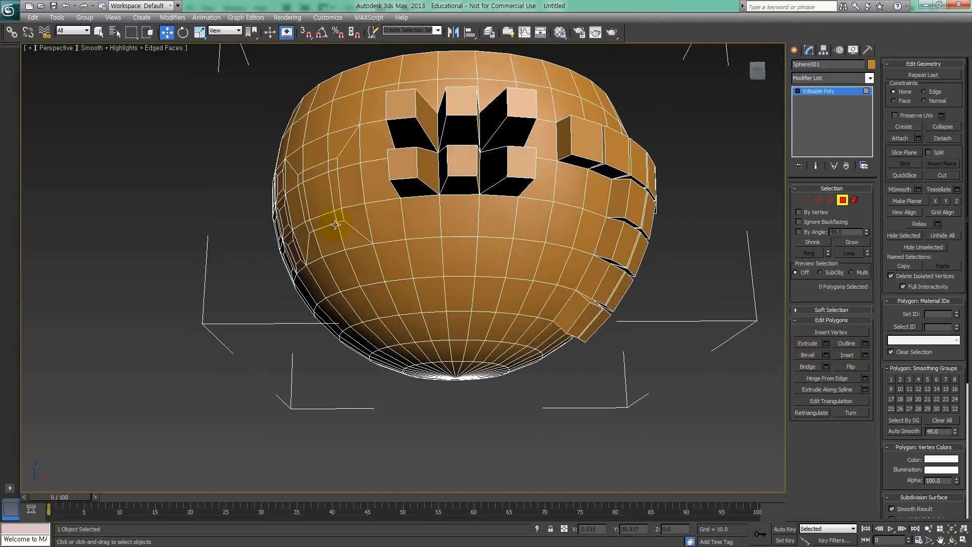
left_click(420, 247)
left_click(458, 255, "ctrl")
left_click(458, 289, "ctrl")
left_click(433, 286, "ctrl")
middle_click_drag(435, 287, 458, 300, "alt")
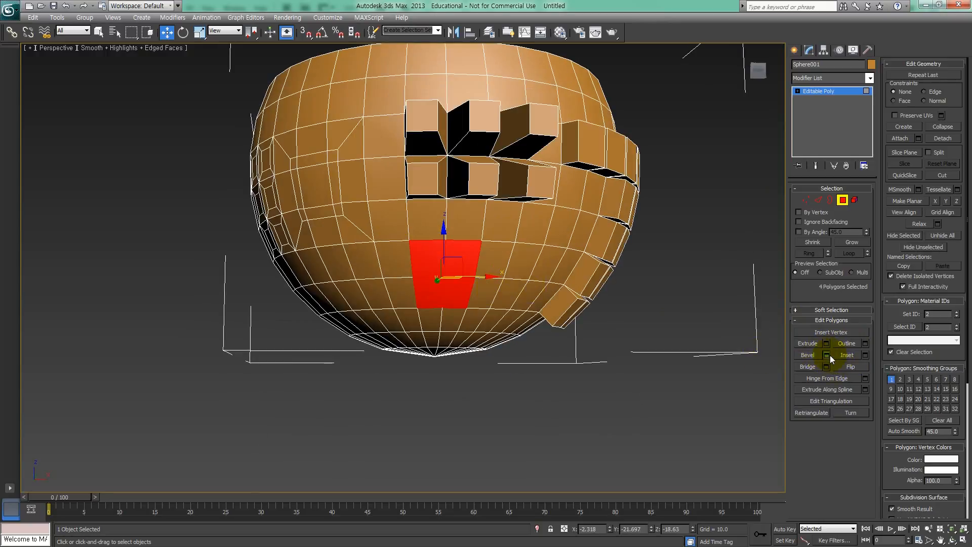
Bevel the four selected polygons with the Group type and narrow the outline to about -2.088.
left_click(826, 355)
left_click(650, 305)
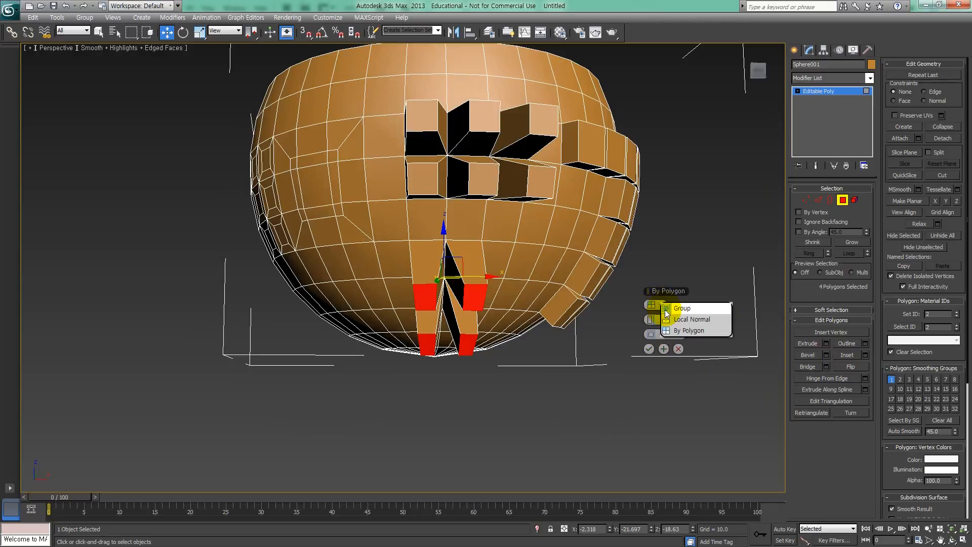
left_click(673, 309)
right_click(654, 335)
middle_click_drag(511, 311, 600, 332, "alt")
mouse_move(487, 302)
middle_mouse_down("alt")
mouse_move(490, 320)
mouse_move(470, 296)
middle_mouse_up("alt")
left_click(642, 319)
mouse_move(657, 334)
left_mouse_down()
mouse_move(666, 333)
mouse_move(652, 334)
left_mouse_up()
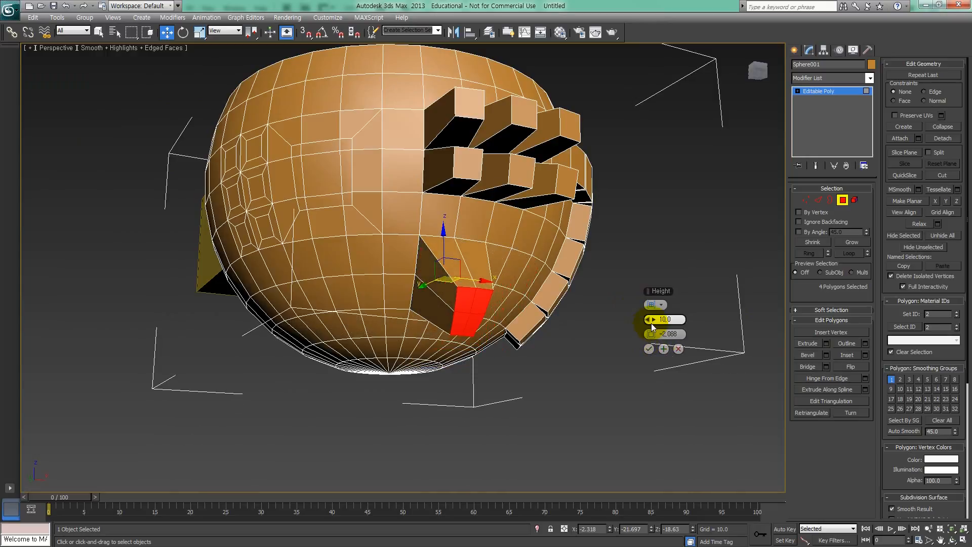
Adjust the height of the four-polygon bevel, apply it, and clear the polygon selection.
right_click(652, 321)
middle_click_drag(549, 300, 511, 320, "alt")
left_click(648, 348)
left_click(610, 302)
Select single polygons one after another below the zigzag strip on the sphere's other side, and clear the selection.
middle_click_drag(576, 286, 494, 289, "alt")
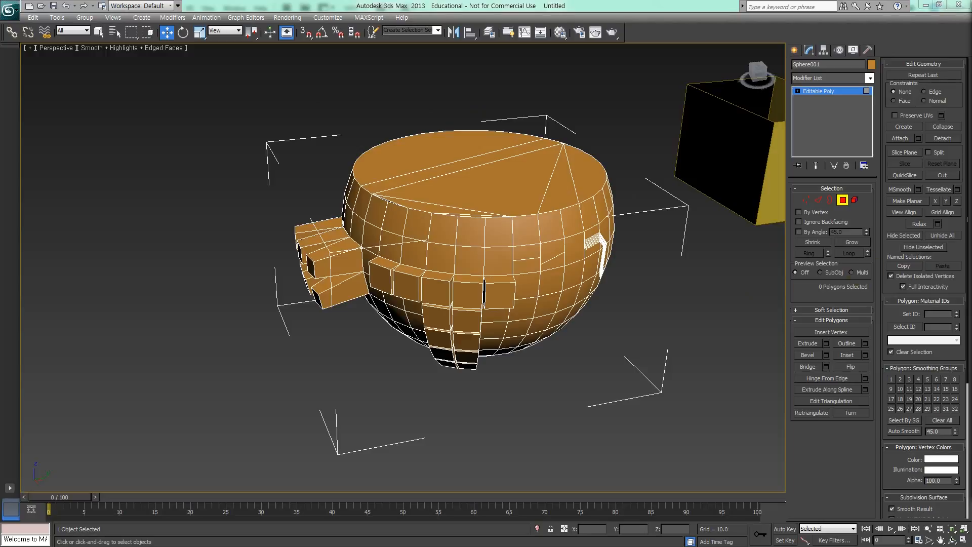
middle_click_drag(615, 218, 497, 234, "alt")
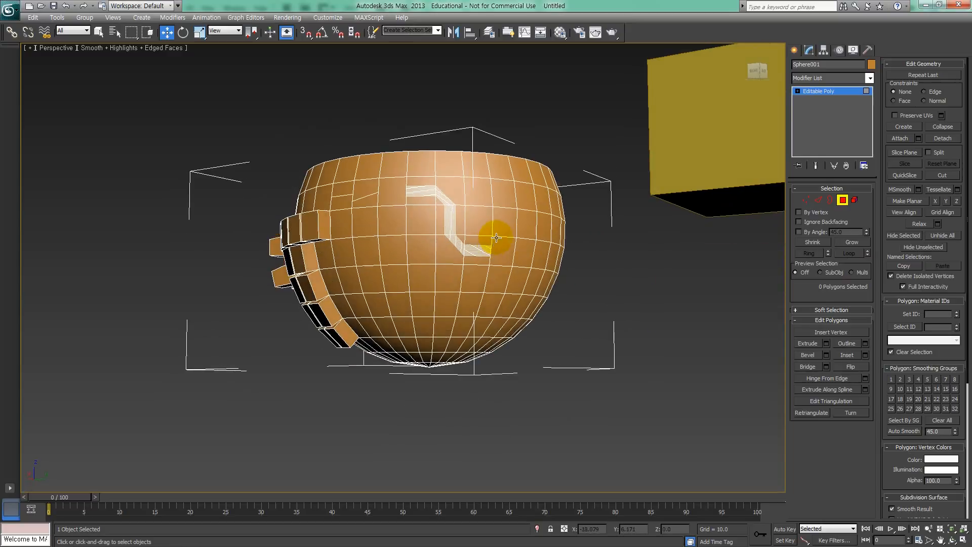
left_click(478, 280)
left_click(448, 278)
left_click(420, 276)
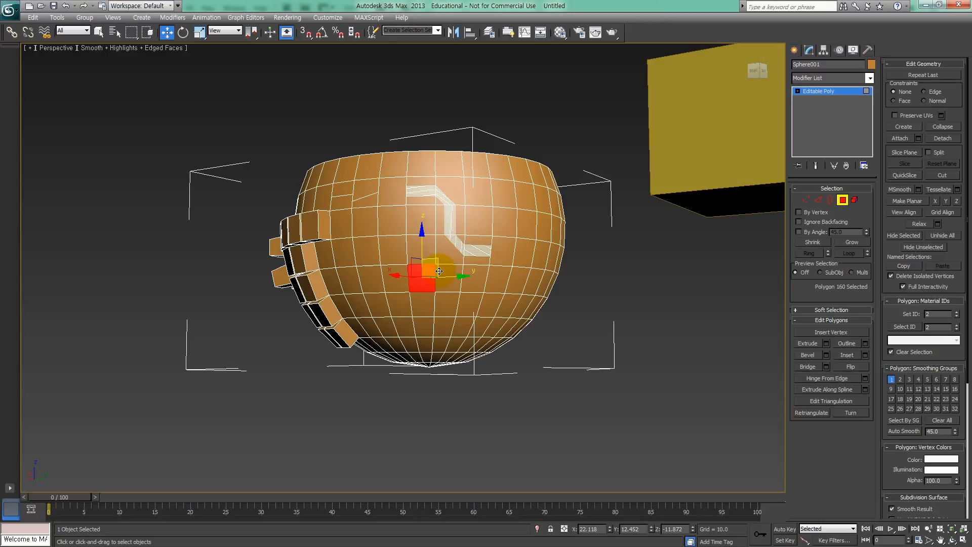
left_click(450, 273)
left_click(473, 275)
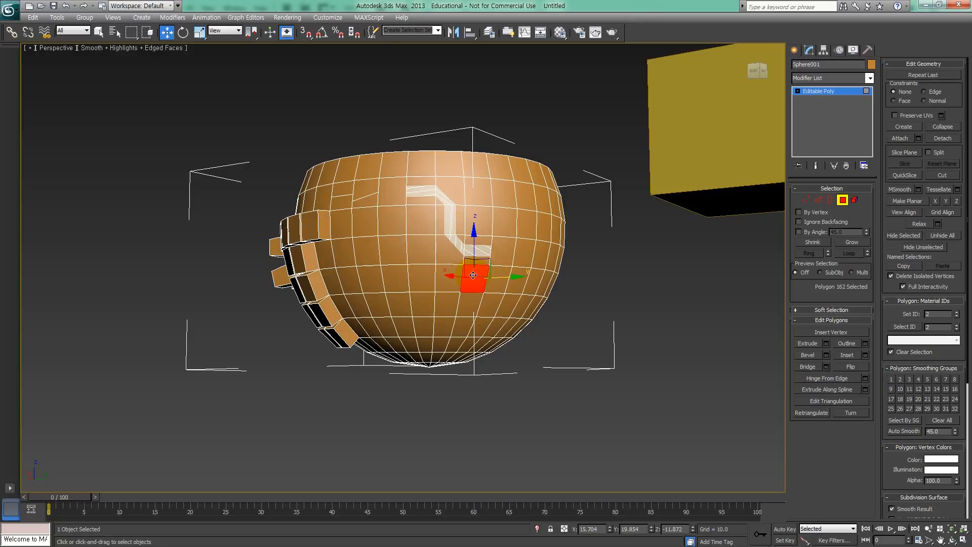
left_click(610, 293)
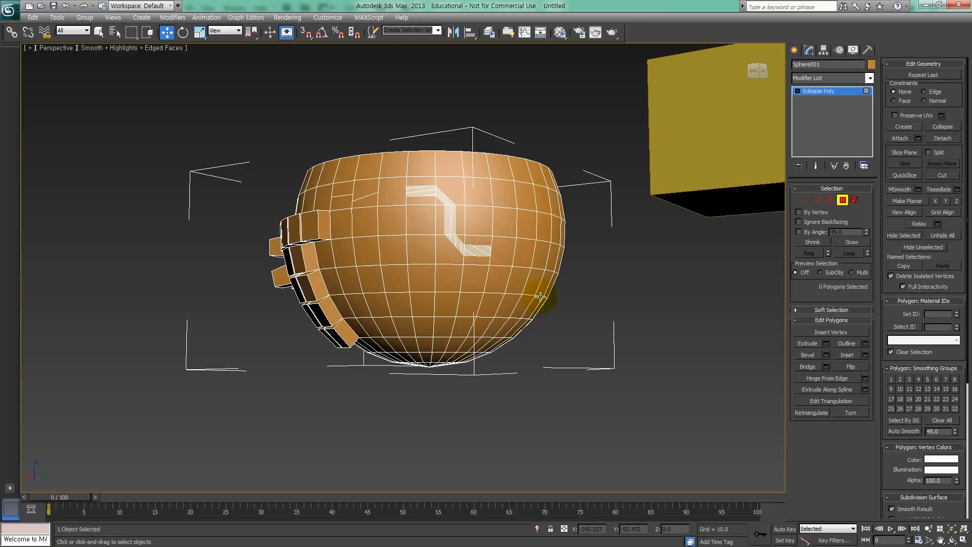
middle_click_drag(538, 297, 559, 251)
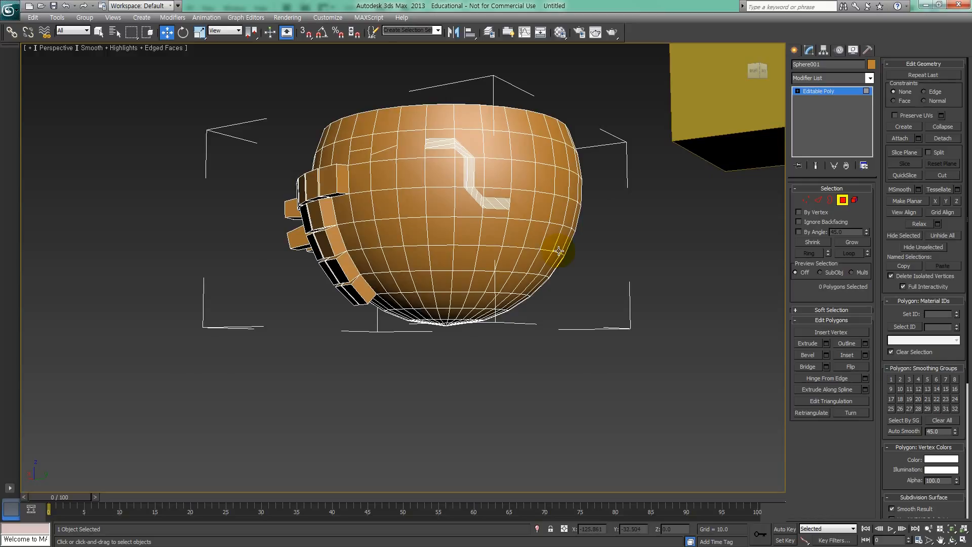
middle_click_drag(553, 256, 561, 280)
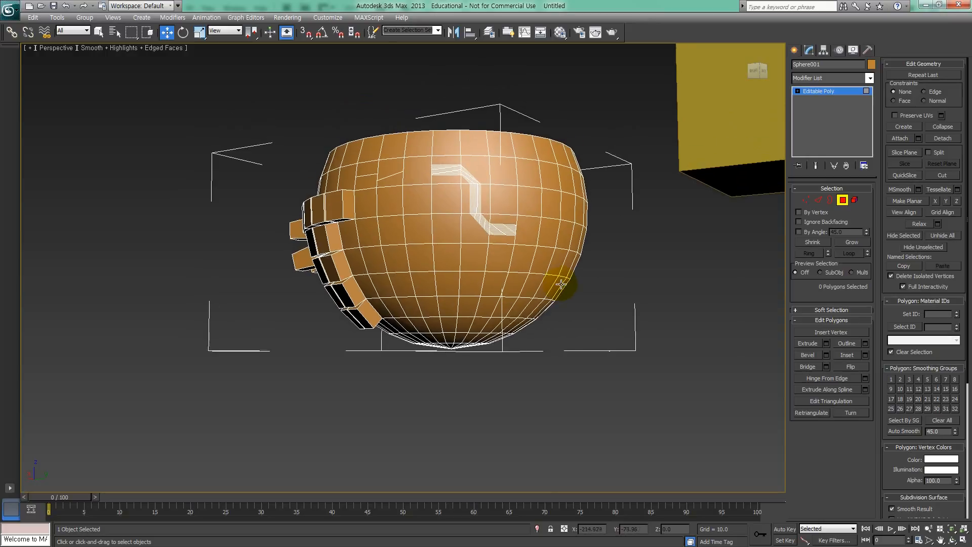
left_click_drag(542, 186, 971, 303)
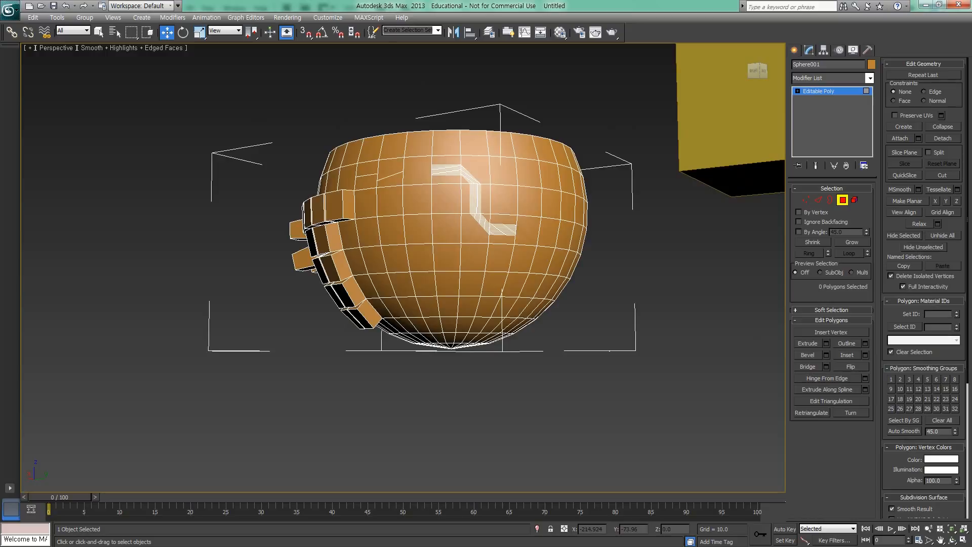